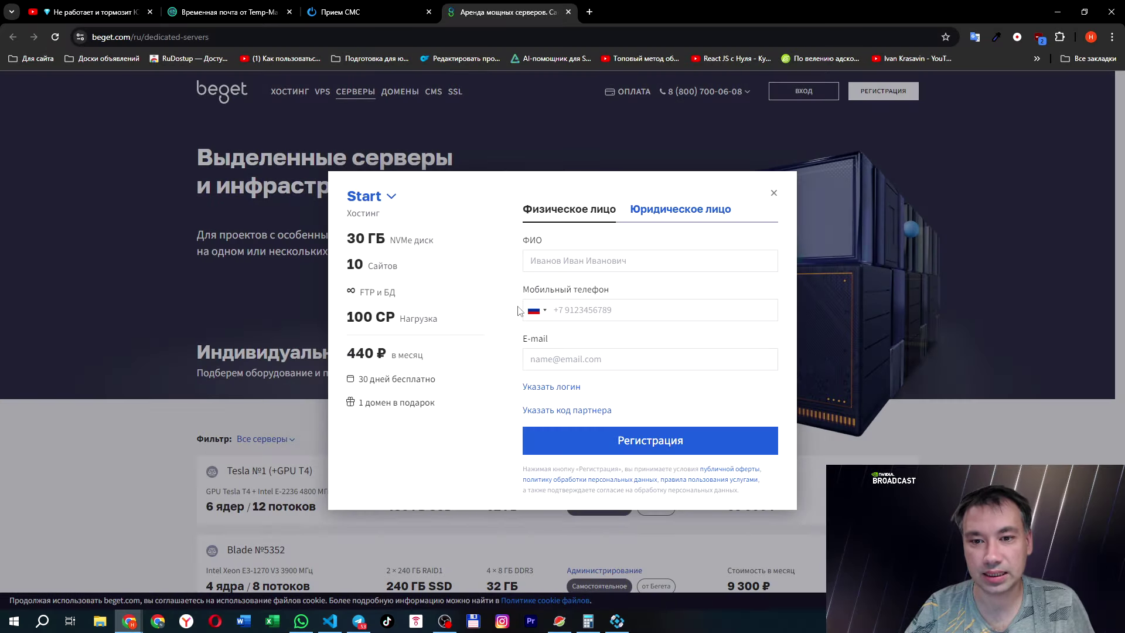
# Enter the full name into Beget's ФИО field, correcting a wrong-layout keystroke
pyautogui.click(587, 260)
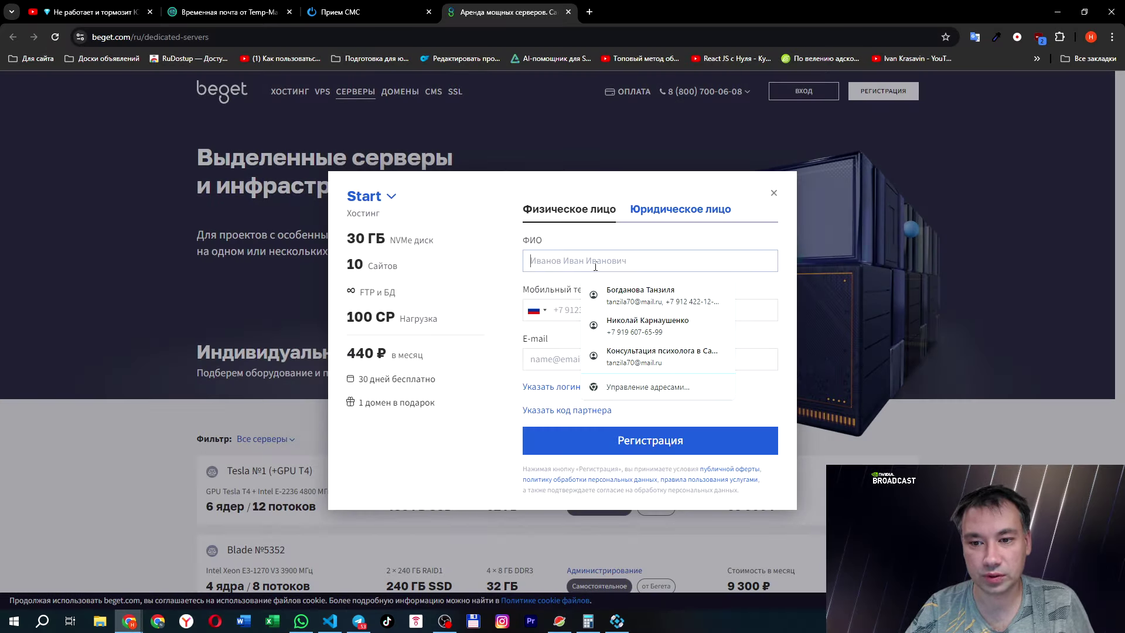
pyautogui.write('В')
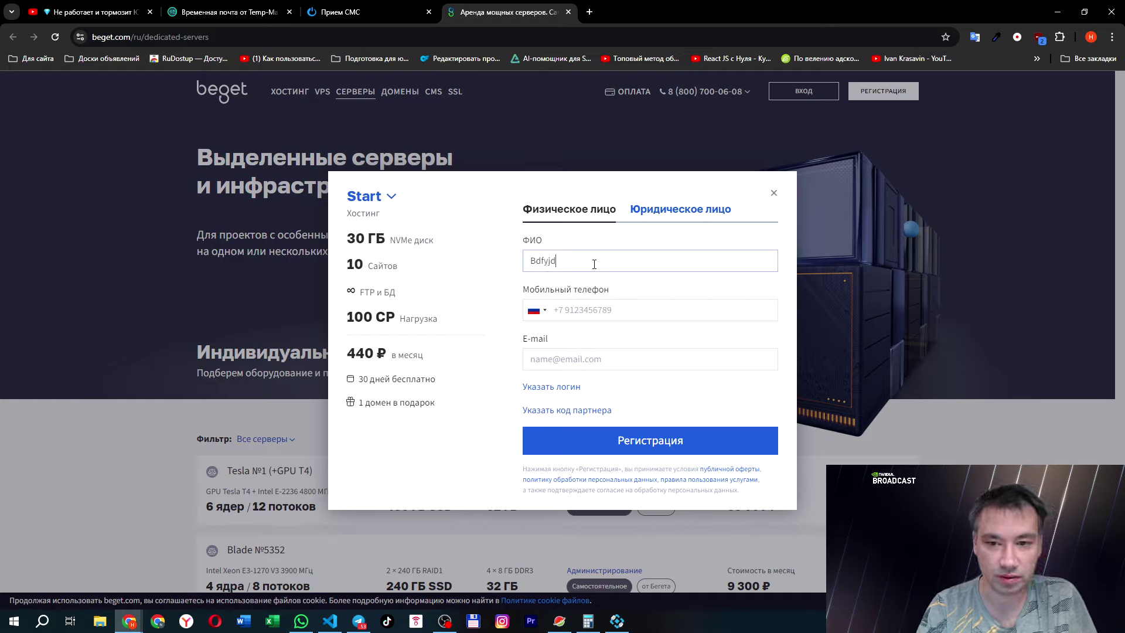
pyautogui.press('BackSpace')
pyautogui.press('BackSpace')
pyautogui.press('BackSpace')
pyautogui.press('BackSpace')
pyautogui.press('BackSpace')
pyautogui.press('BackSpace')
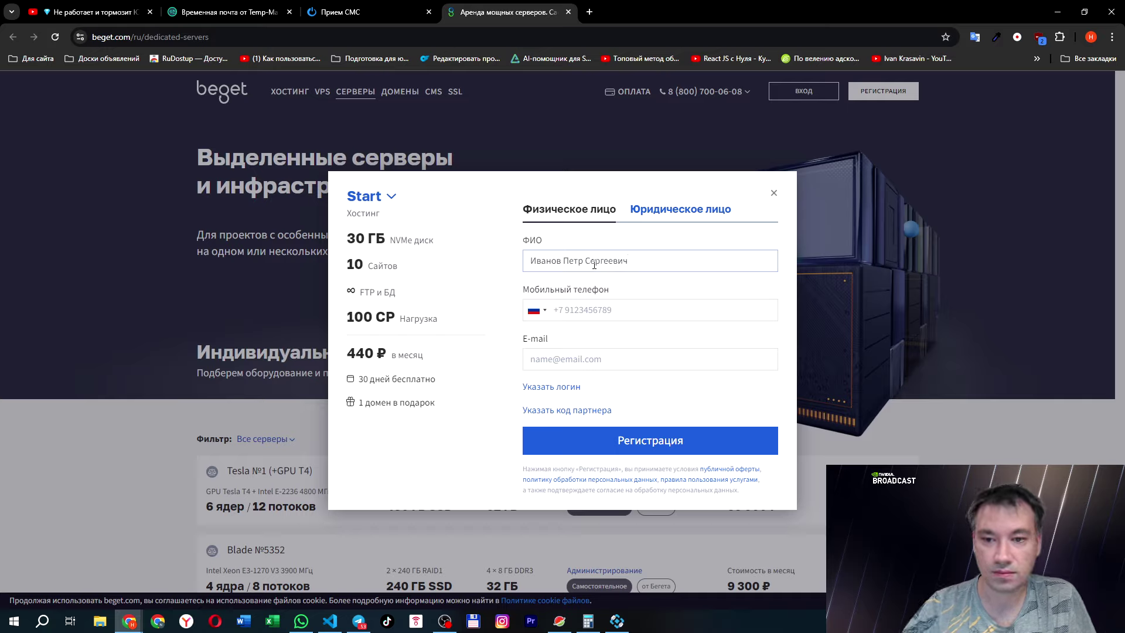
# Copy the temporary e-mail address from Temp Mail into Beget's E-mail field
pyautogui.click(240, 5)
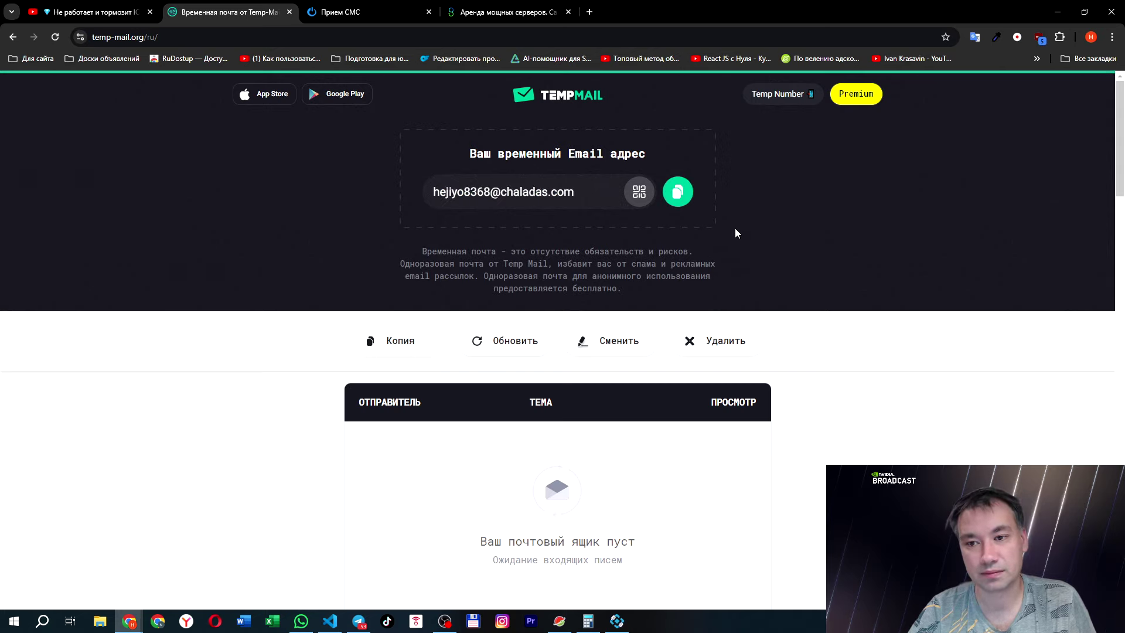
pyautogui.click(678, 191)
pyautogui.click(375, 12)
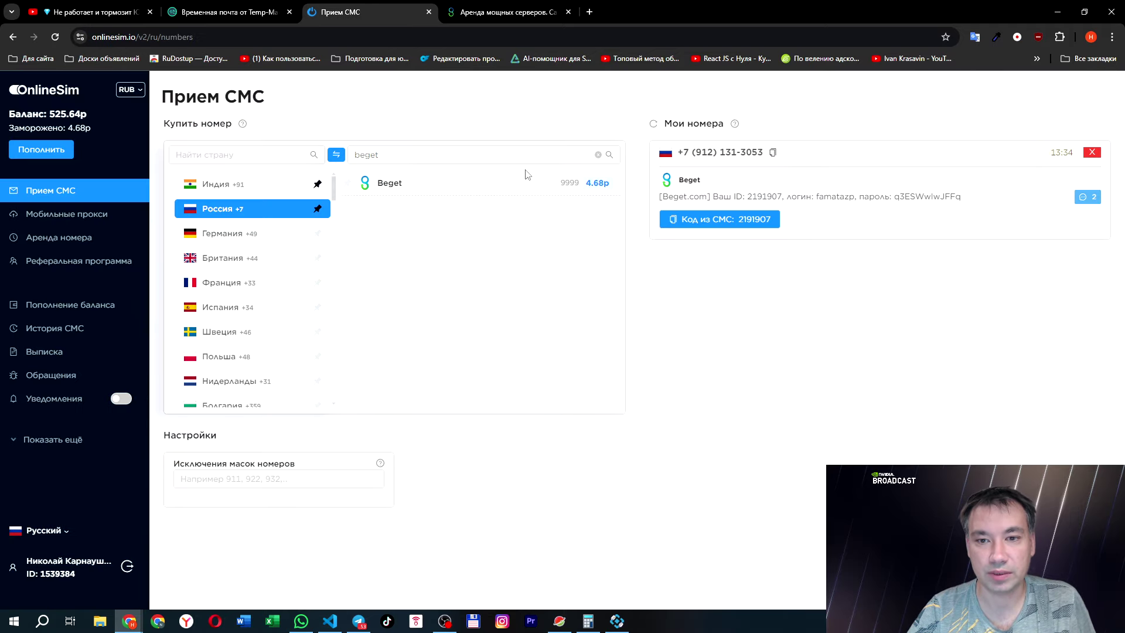
pyautogui.click(517, 7)
pyautogui.click(590, 351)
pyautogui.hotkey('ctrl', 'v')
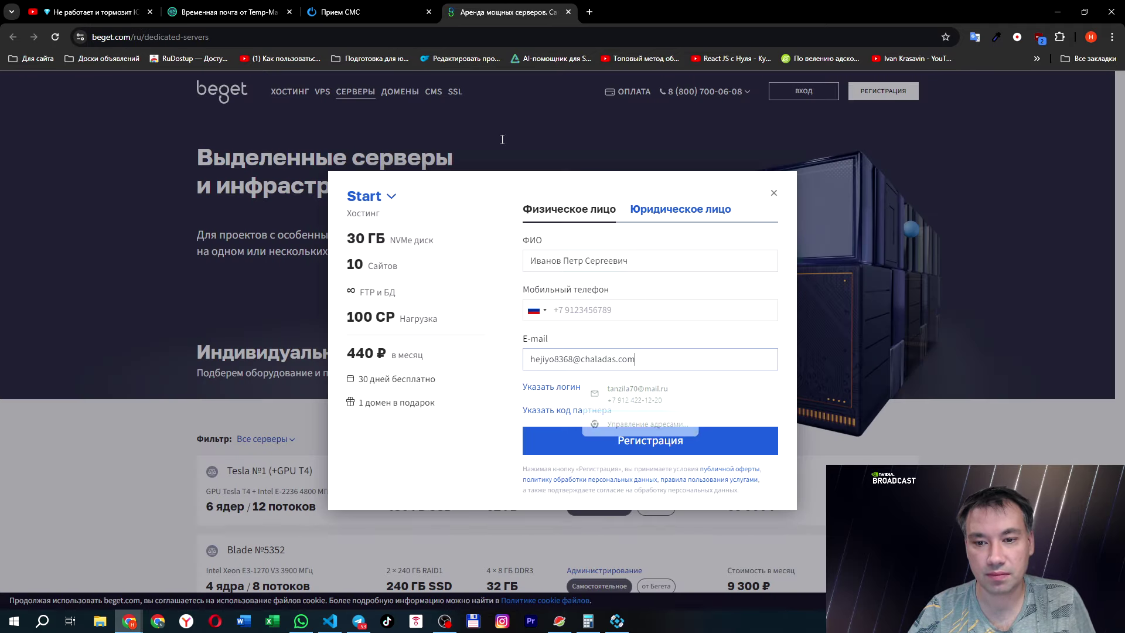
# Close the SMS tab and bring up the YouTube video page
pyautogui.click(429, 11)
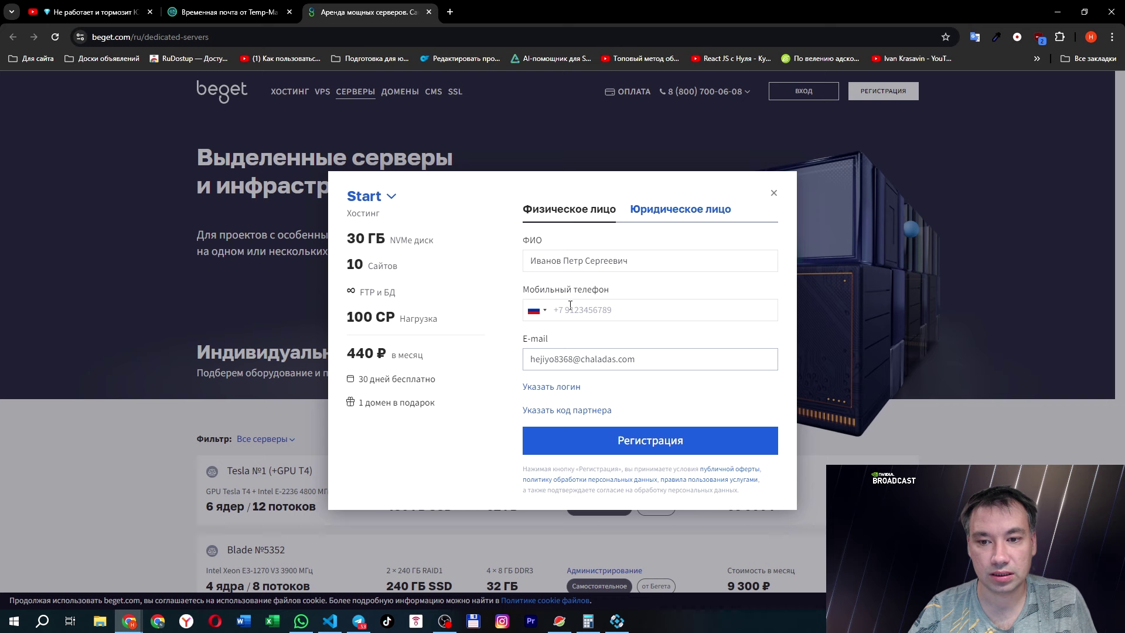
pyautogui.click(204, 6)
pyautogui.click(105, 8)
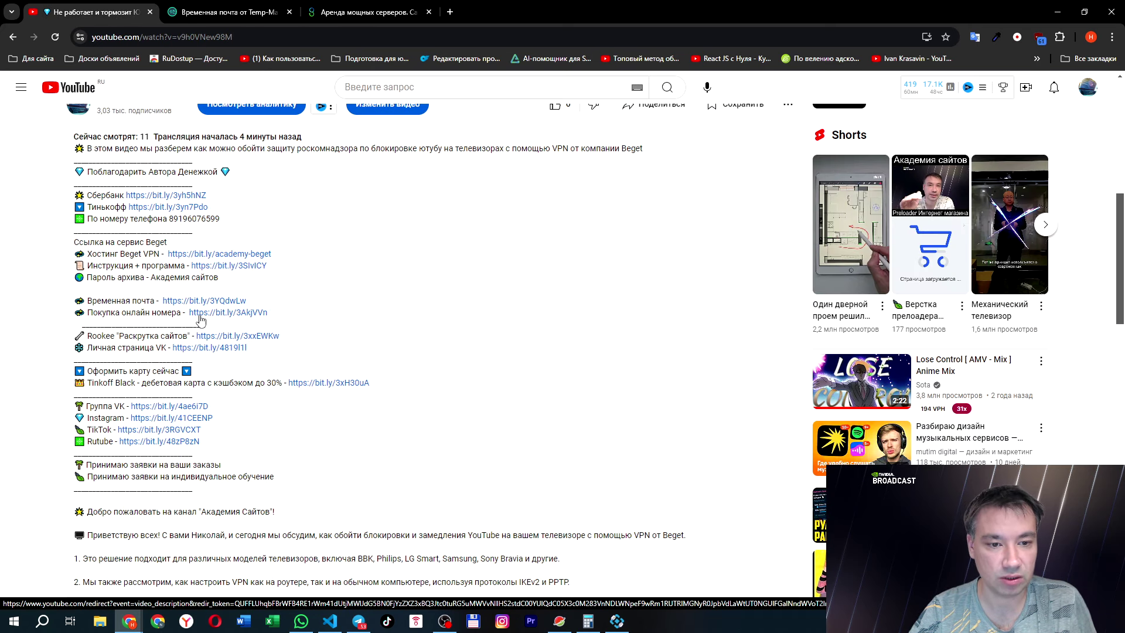
# Open OnlineSim from the video link, switch it to Русский, and go to Мой аккаунт
pyautogui.click(199, 319)
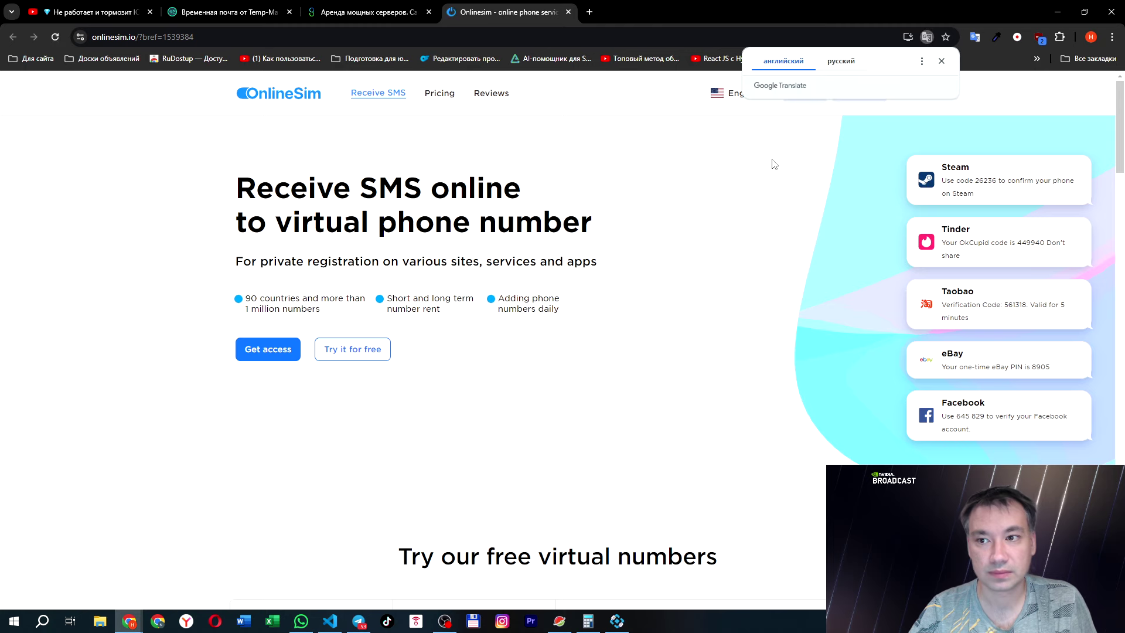
pyautogui.click(760, 94)
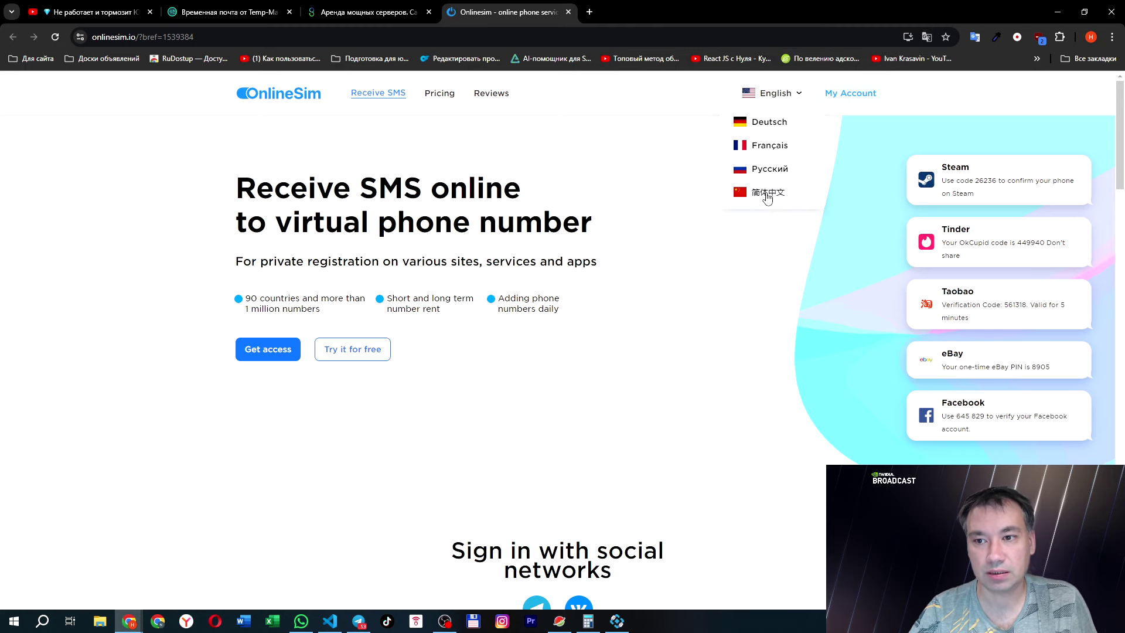
pyautogui.click(767, 170)
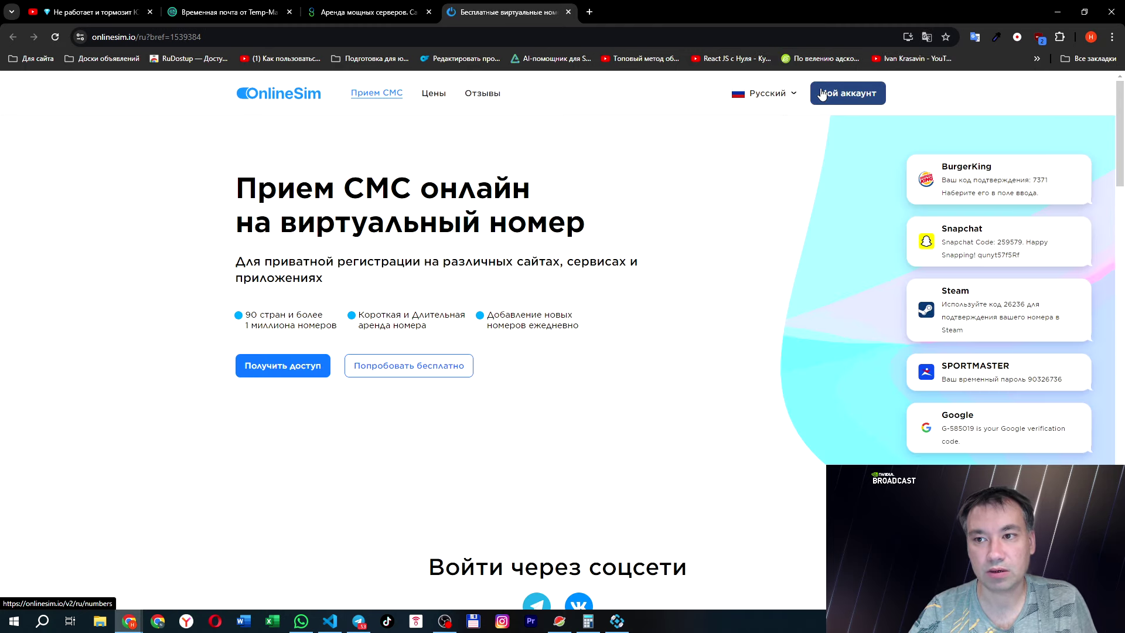
pyautogui.click(822, 94)
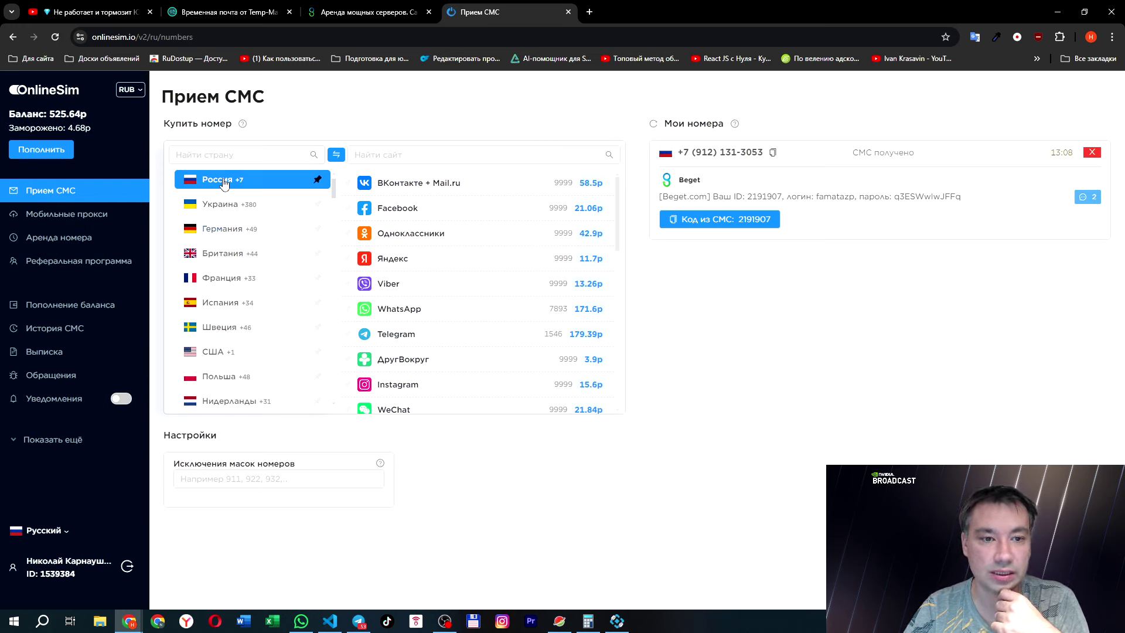
# Search OnlineSim's services for 'bege' (Beget)
pyautogui.click(435, 154)
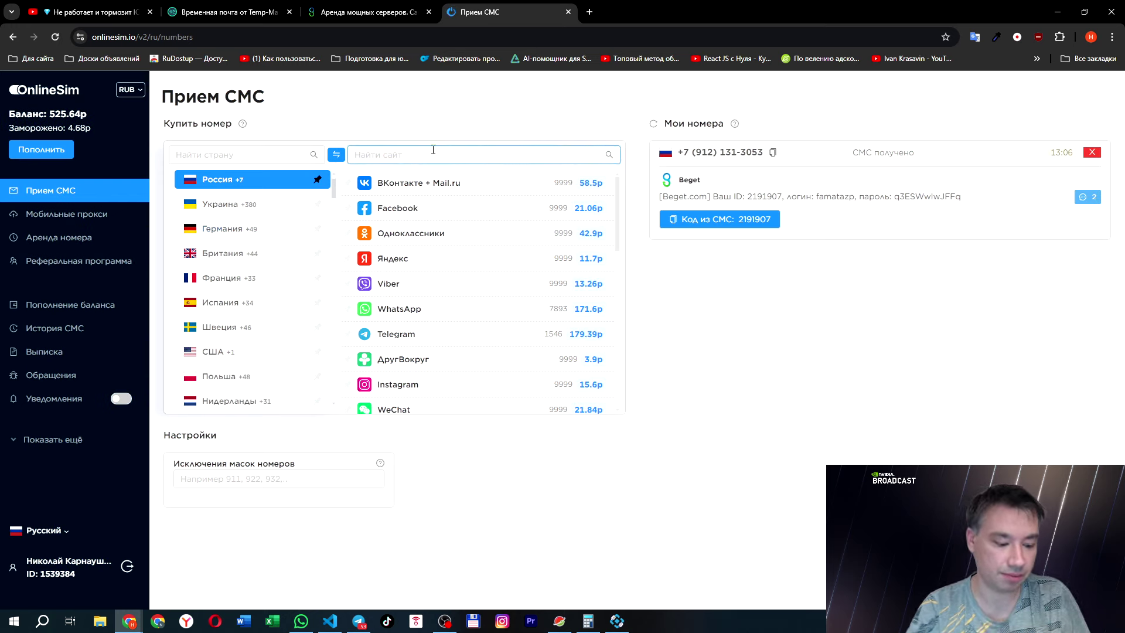
pyautogui.write('иупу')
pyautogui.press('BackSpace')
pyautogui.press('BackSpace')
pyautogui.press('BackSpace')
pyautogui.press('BackSpace')
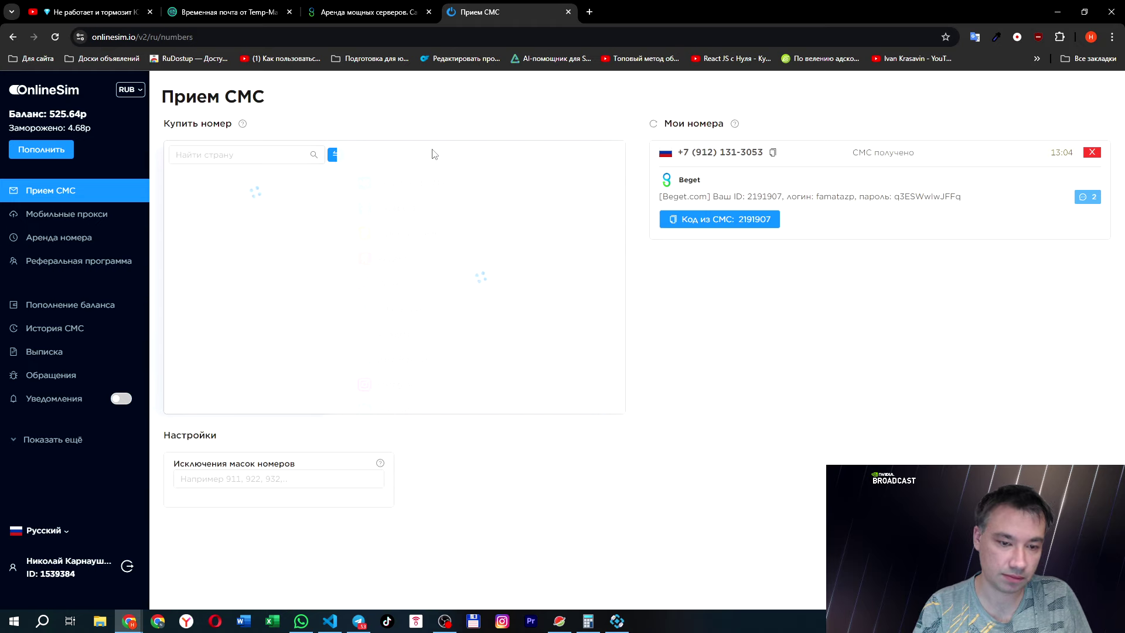
pyautogui.write('beget')
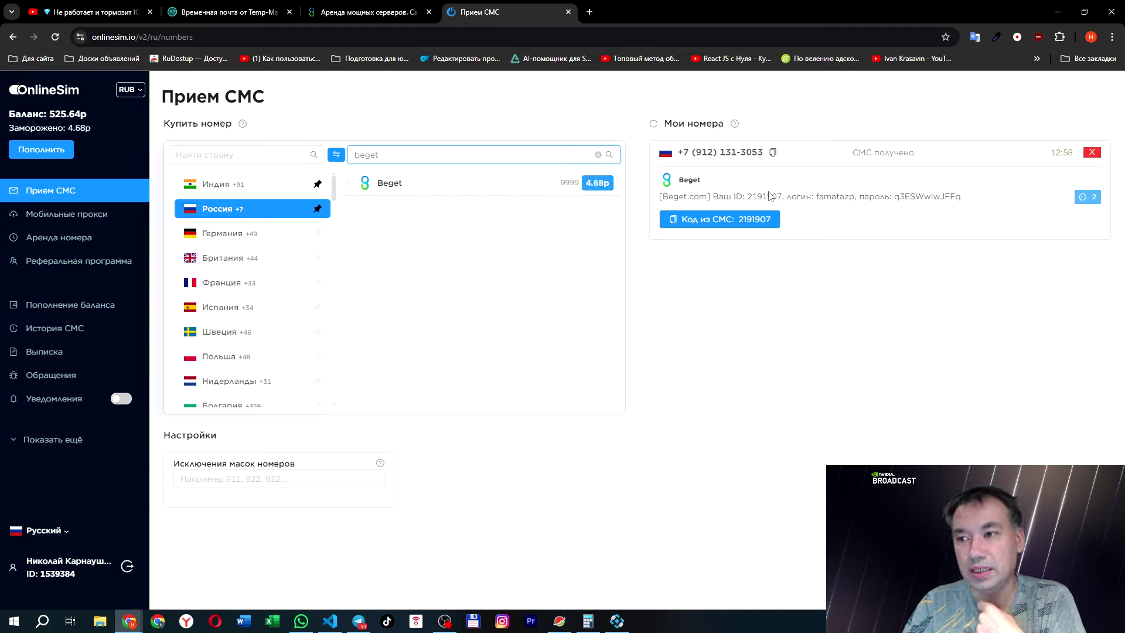
# Delete the old Beget number, buy and copy a new Russian one, then return to Beget
pyautogui.click(1091, 152)
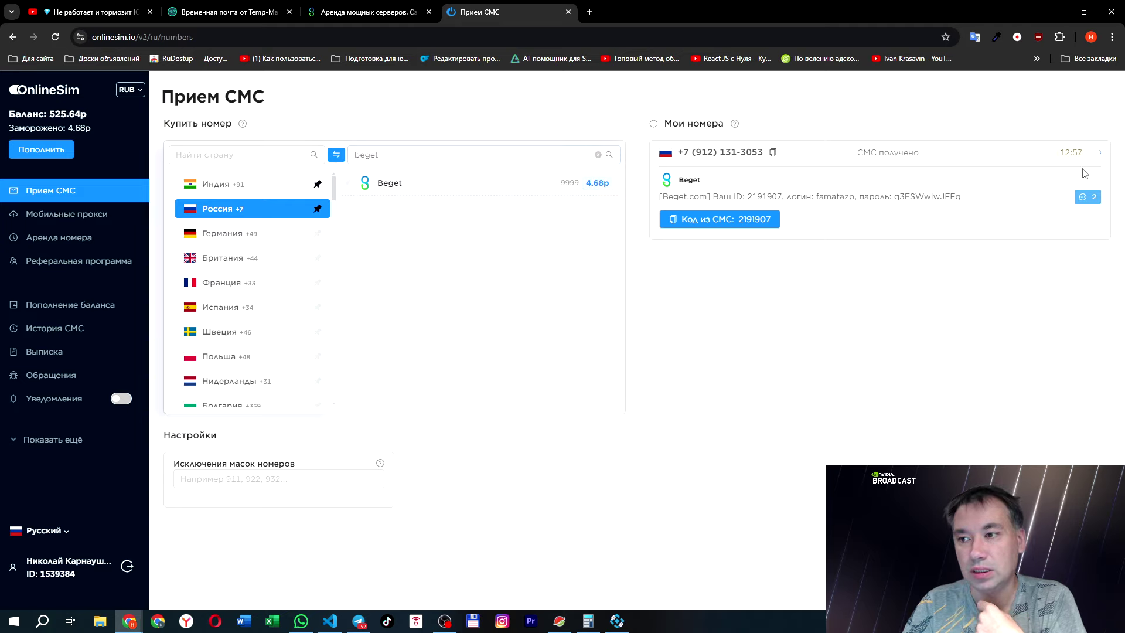
pyautogui.click(597, 184)
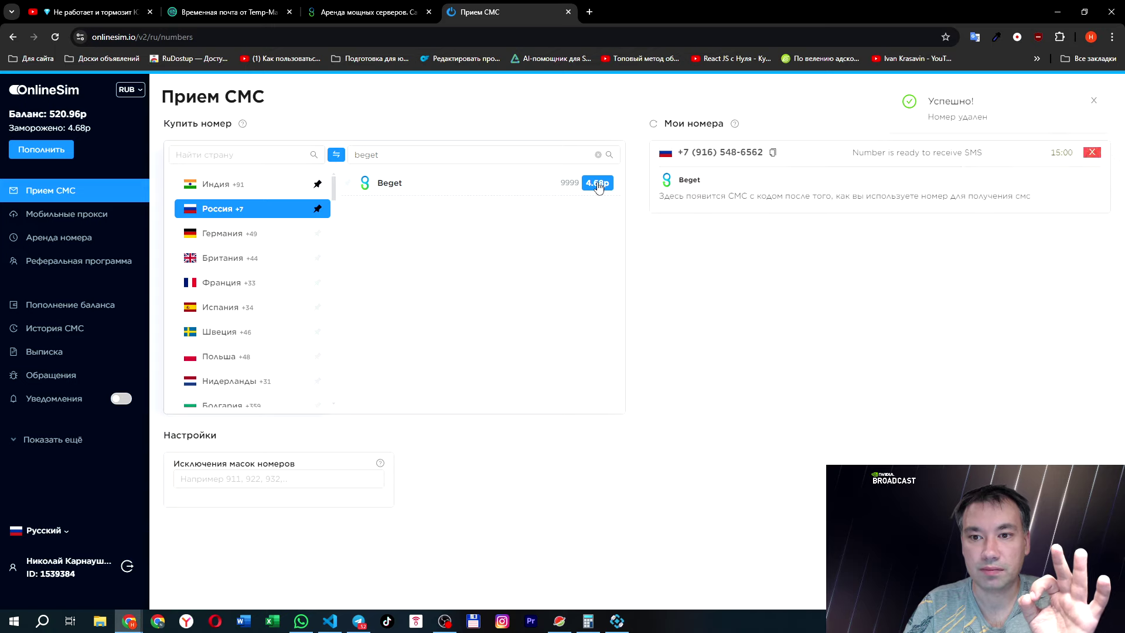
pyautogui.click(773, 153)
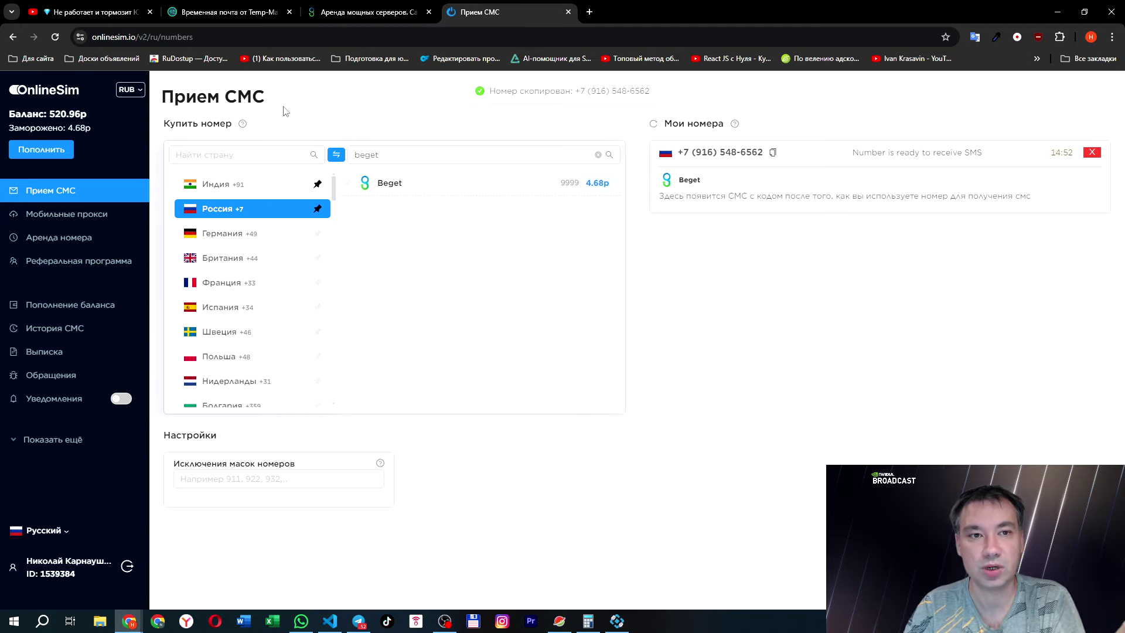
pyautogui.click(329, 11)
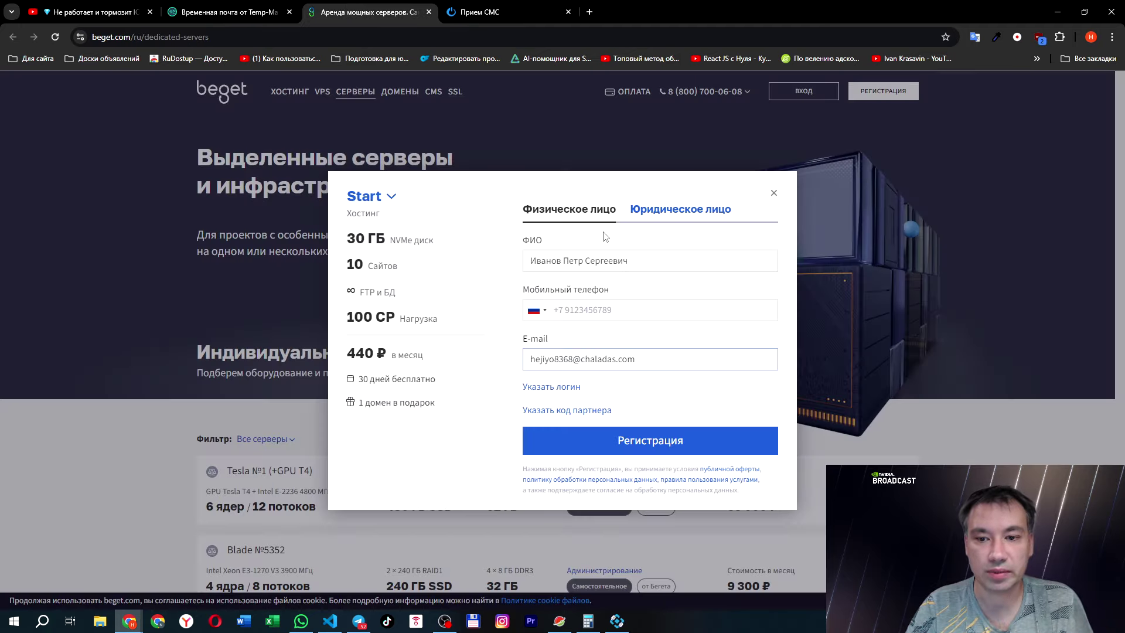
# Paste the rented phone number, pick the VPS 22 ₽ per day plan, and submit Регистрация
pyautogui.click(621, 306)
pyautogui.hotkey('ctrl', 'v')
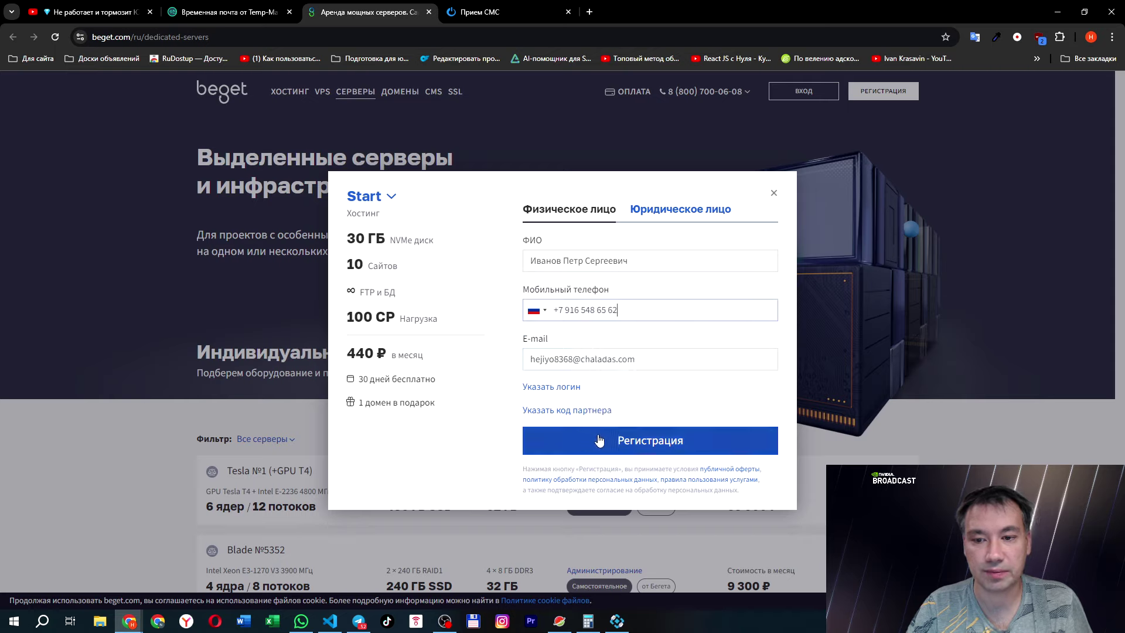
pyautogui.click(387, 202)
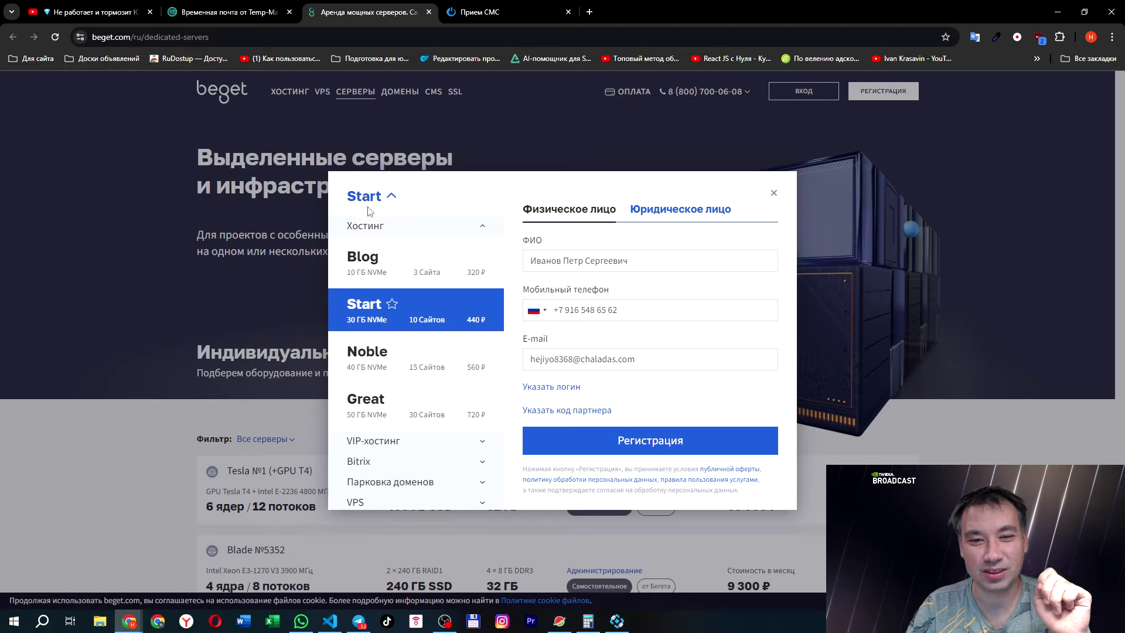
pyautogui.scroll(-1, 423, 385)
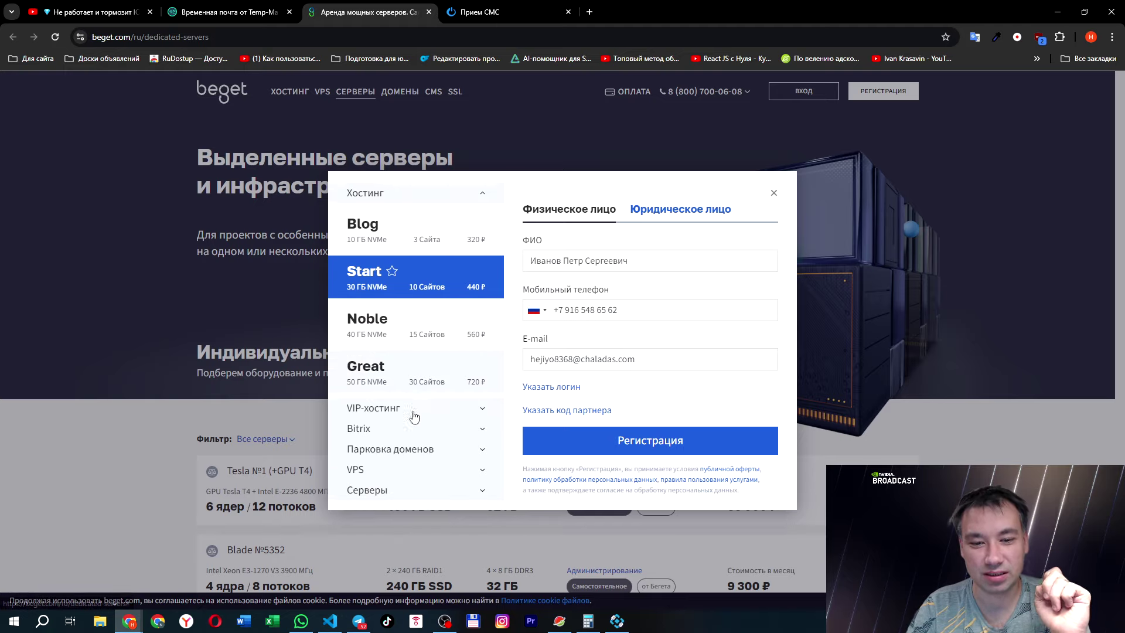
pyautogui.click(358, 465)
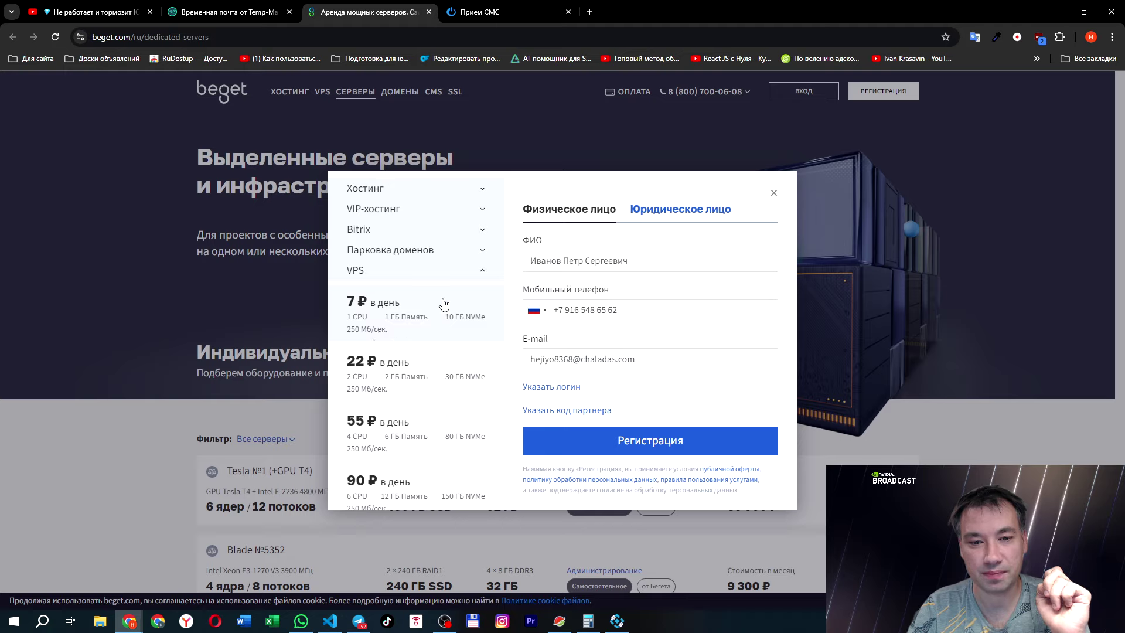
pyautogui.click(398, 311)
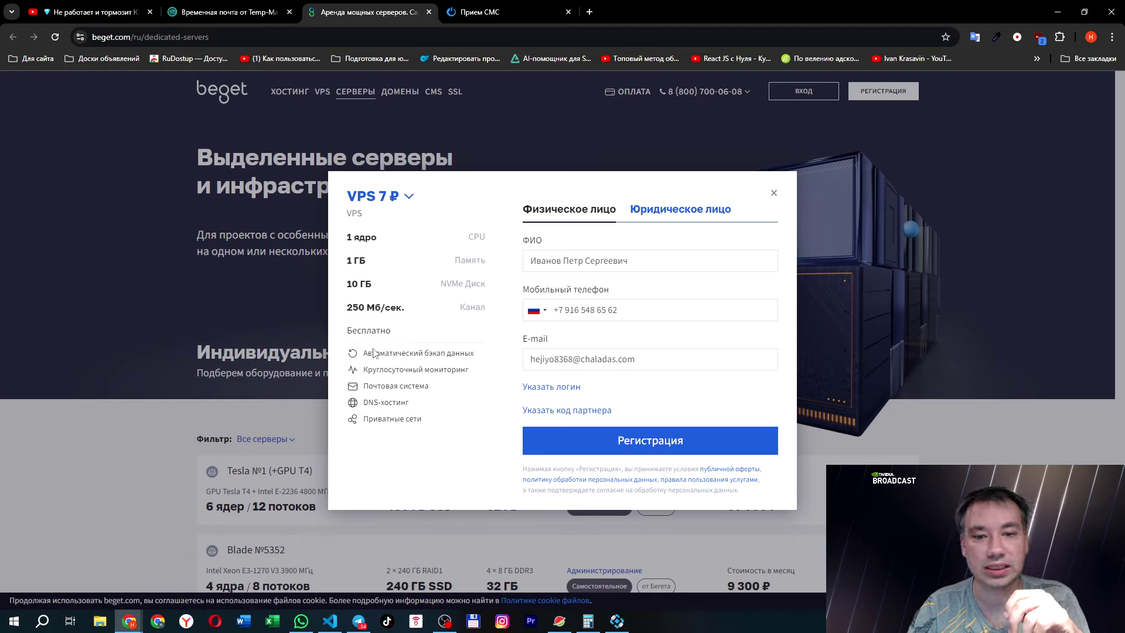
pyautogui.click(363, 199)
pyautogui.click(390, 419)
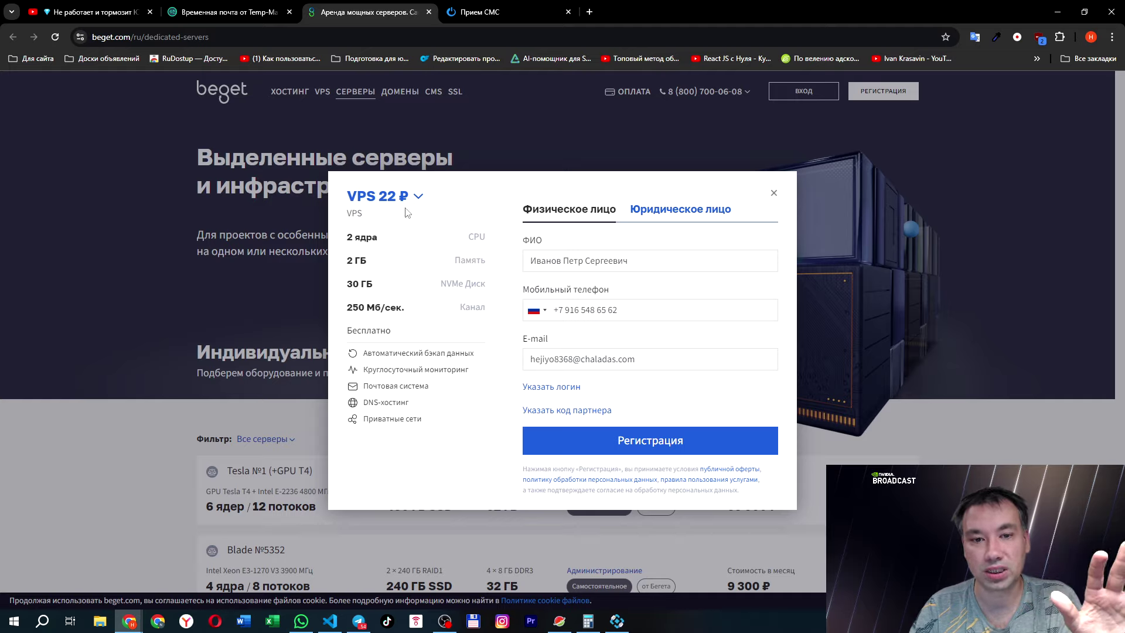
pyautogui.click(635, 444)
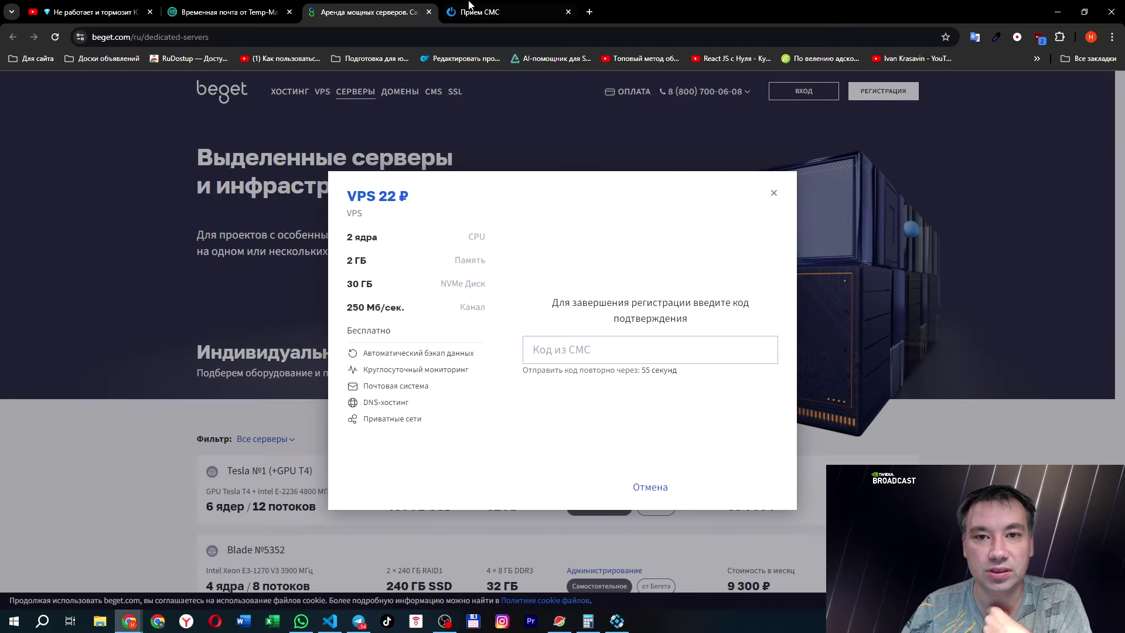
# Copy the SMS confirmation code from OnlineSim and paste it into Beget's code field
pyautogui.click(486, 11)
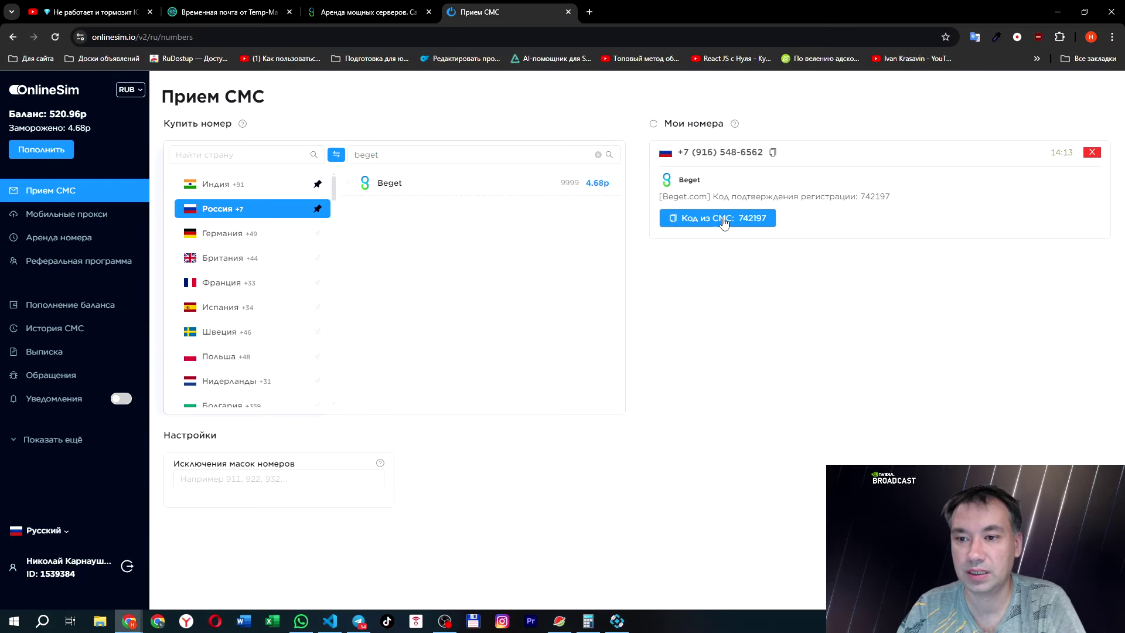
pyautogui.click(724, 219)
pyautogui.click(343, 14)
pyautogui.click(672, 350)
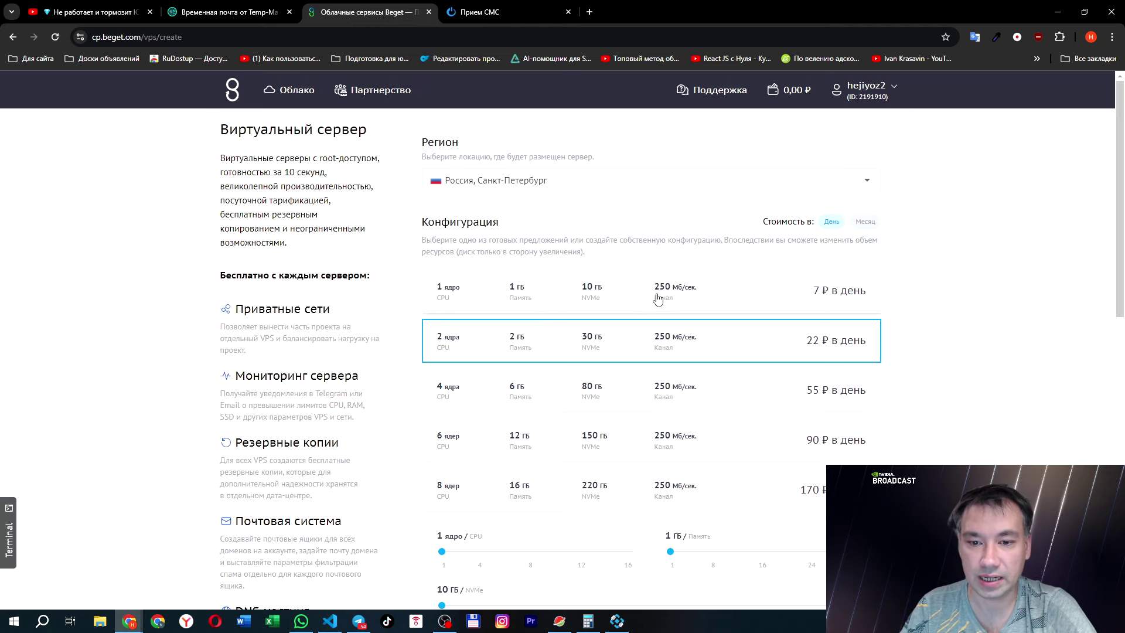
# Set the VPS region to Азия, Казахстан with the 2-core, 2 GB, 30 GB configuration at 22 ₽/day
pyautogui.scroll(-1, 684, 294)
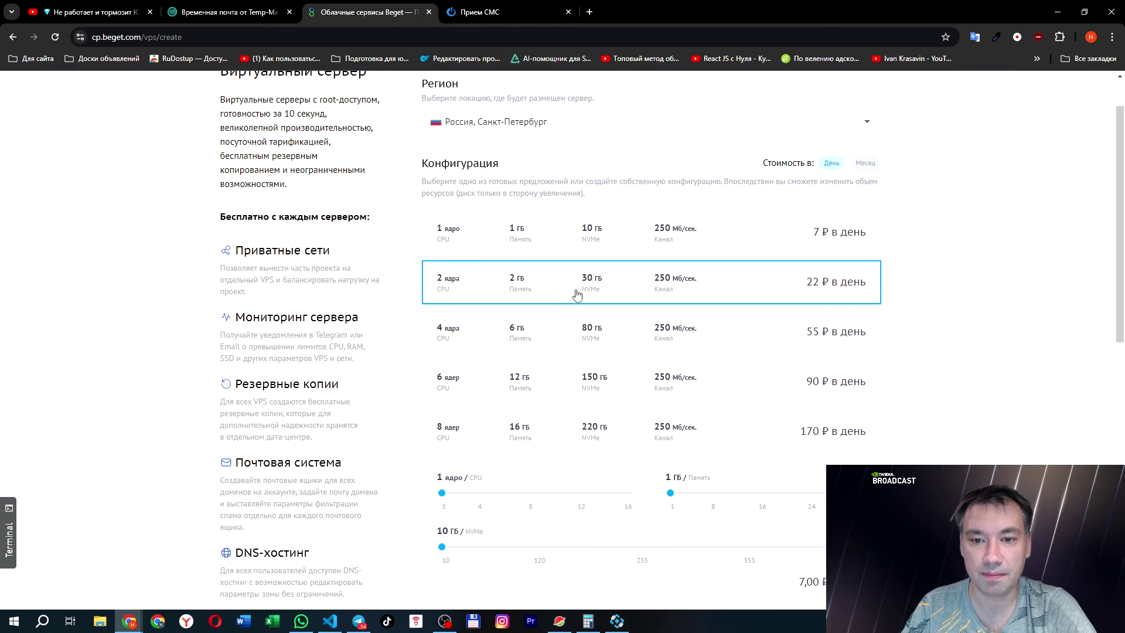
pyautogui.scroll(1, 549, 295)
pyautogui.click(469, 186)
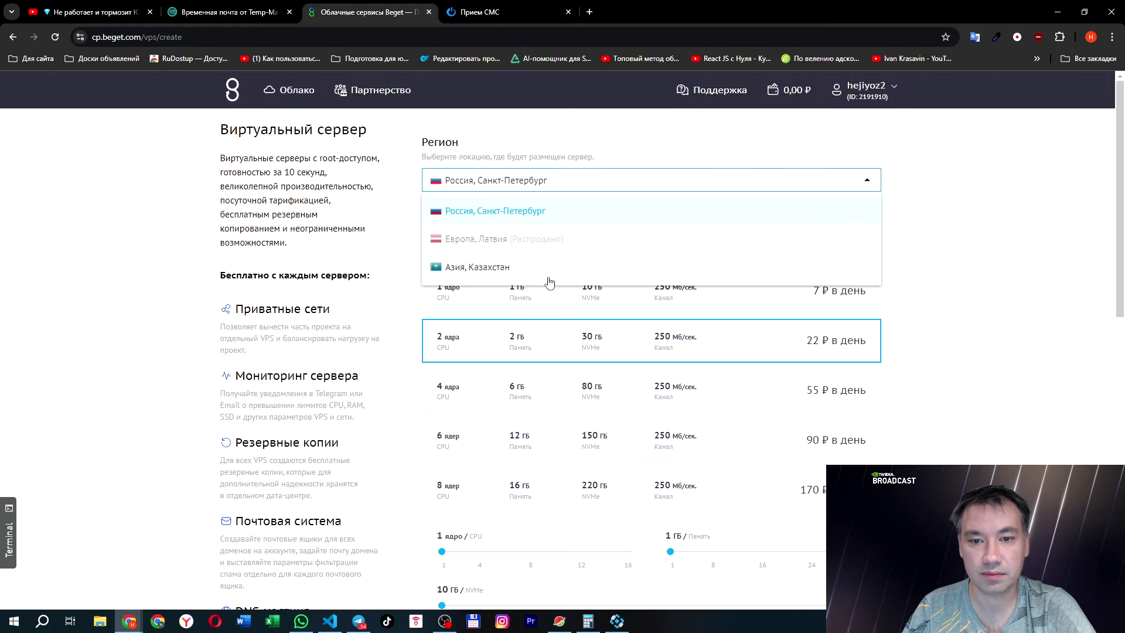
pyautogui.click(491, 267)
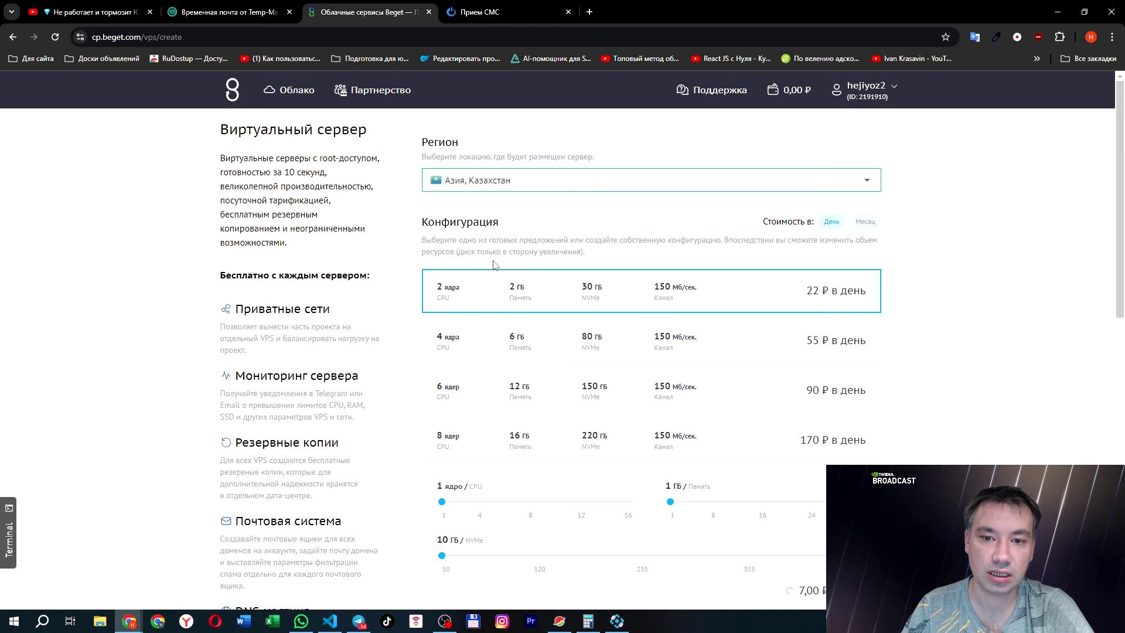
pyautogui.click(591, 284)
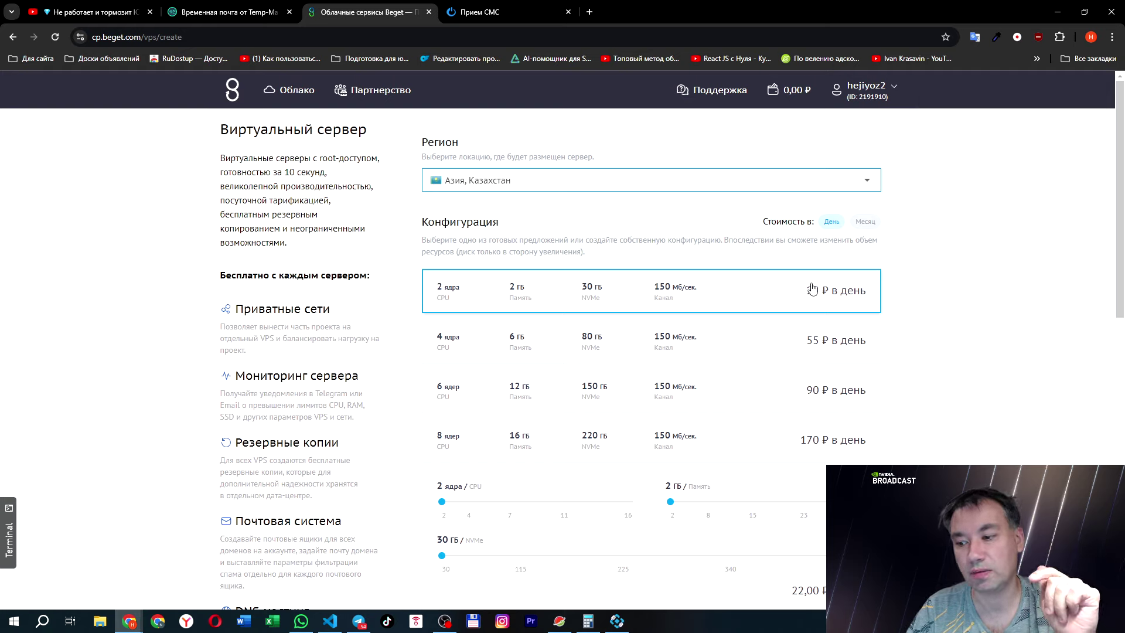
pyautogui.click(507, 184)
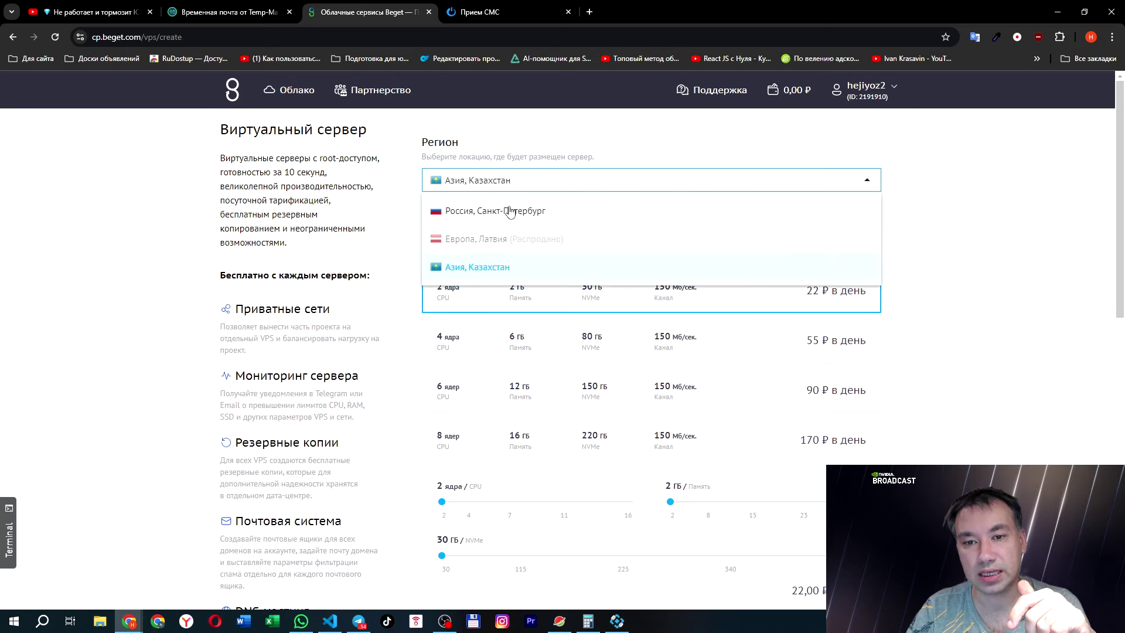
pyautogui.click(507, 211)
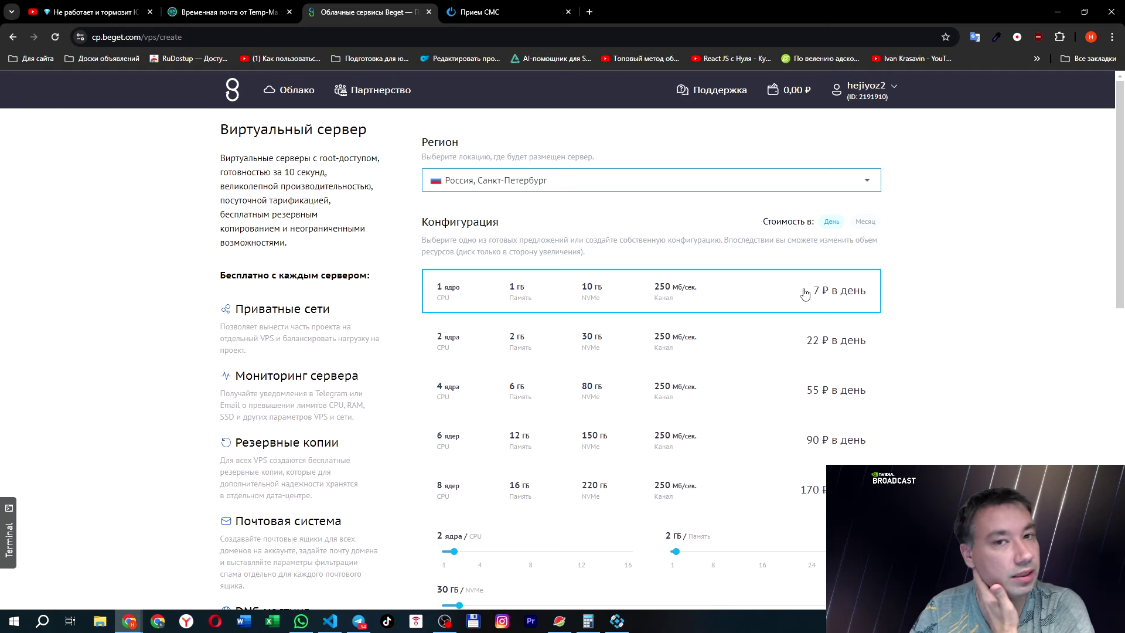
pyautogui.click(551, 183)
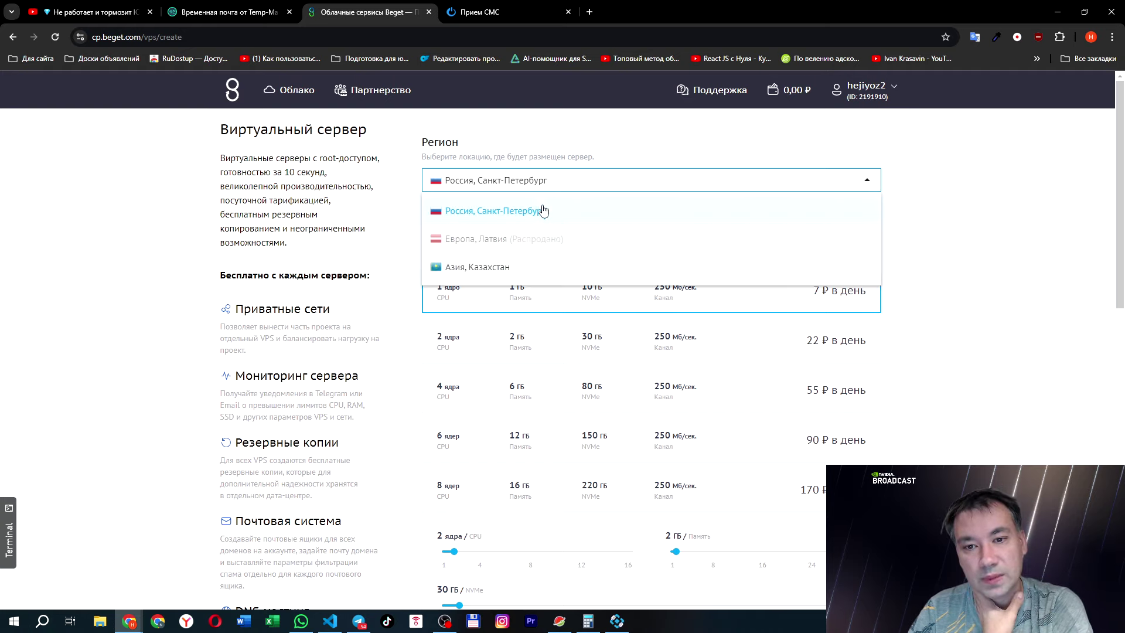
pyautogui.click(531, 268)
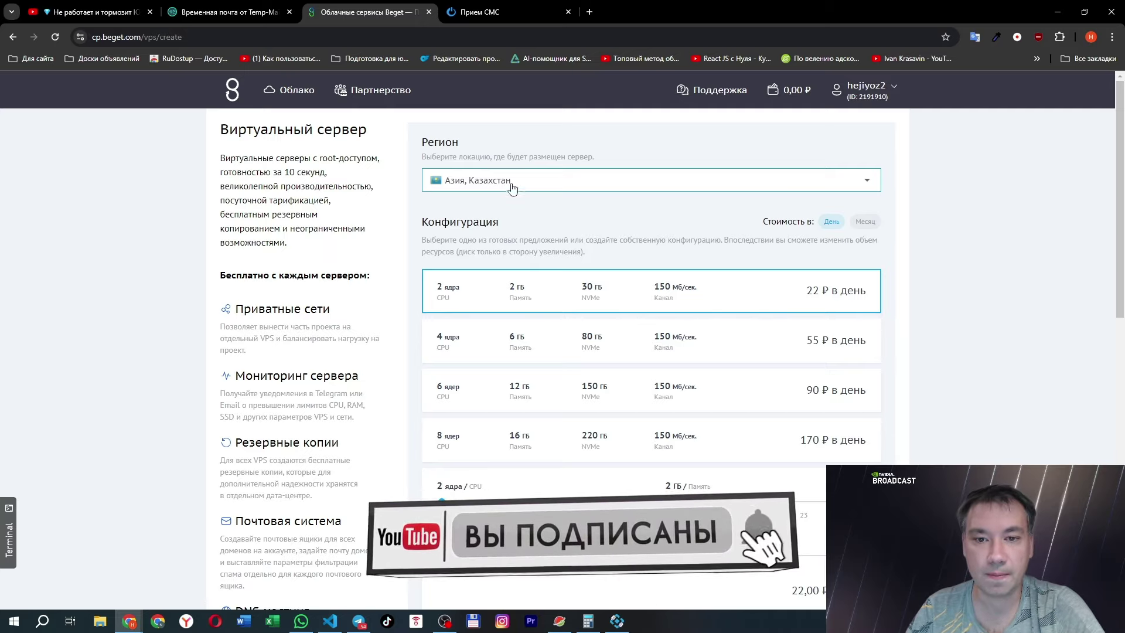
# Choose the Beget VPN image for the new server
pyautogui.scroll(-4, 728, 284)
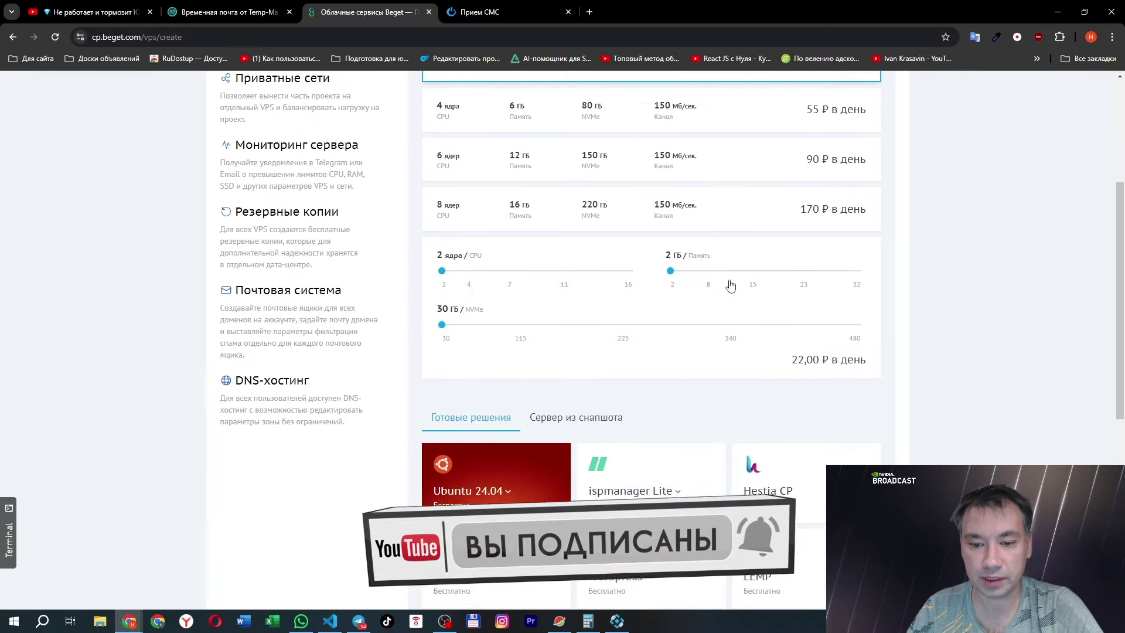
pyautogui.scroll(-7, 731, 285)
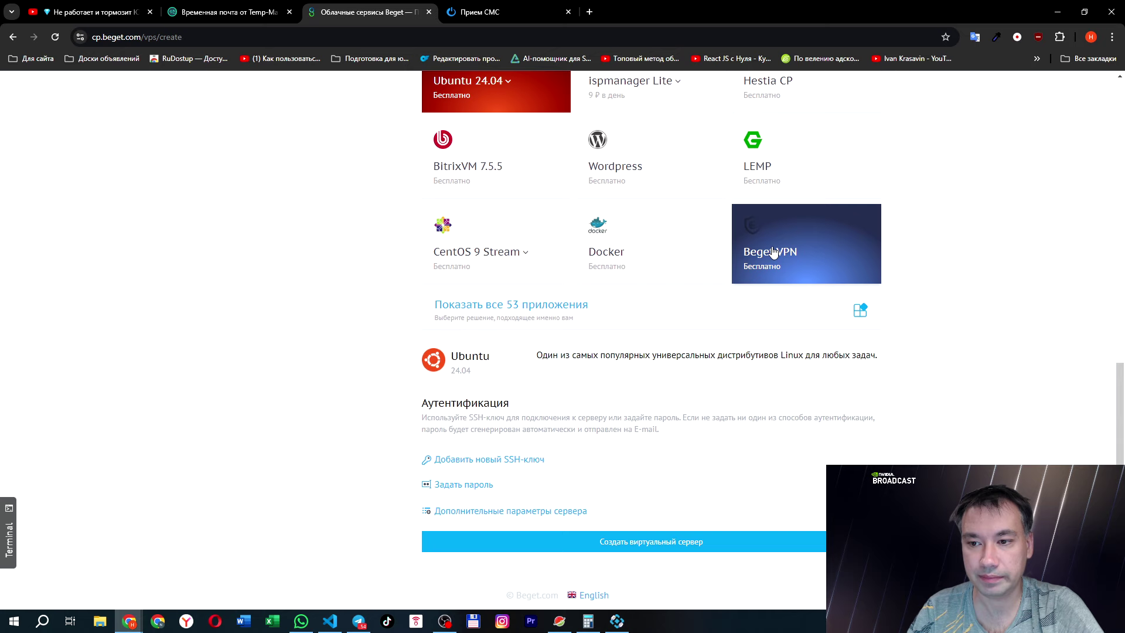
pyautogui.click(773, 252)
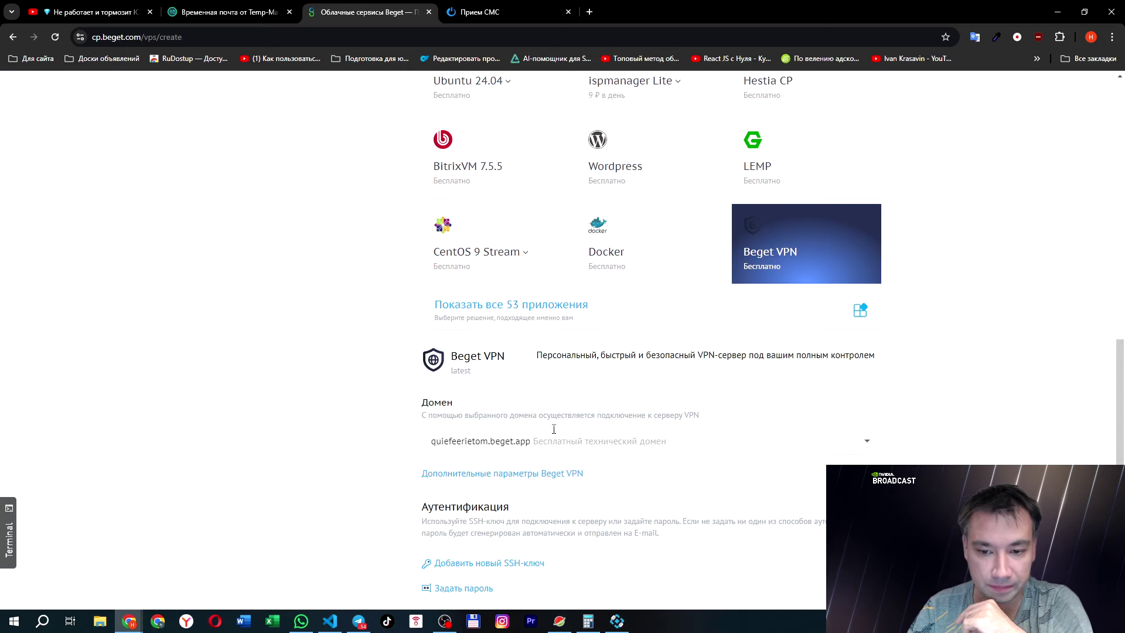
# Fill the VPN user password with a saved password and use the same value as server password
pyautogui.scroll(-2, 554, 429)
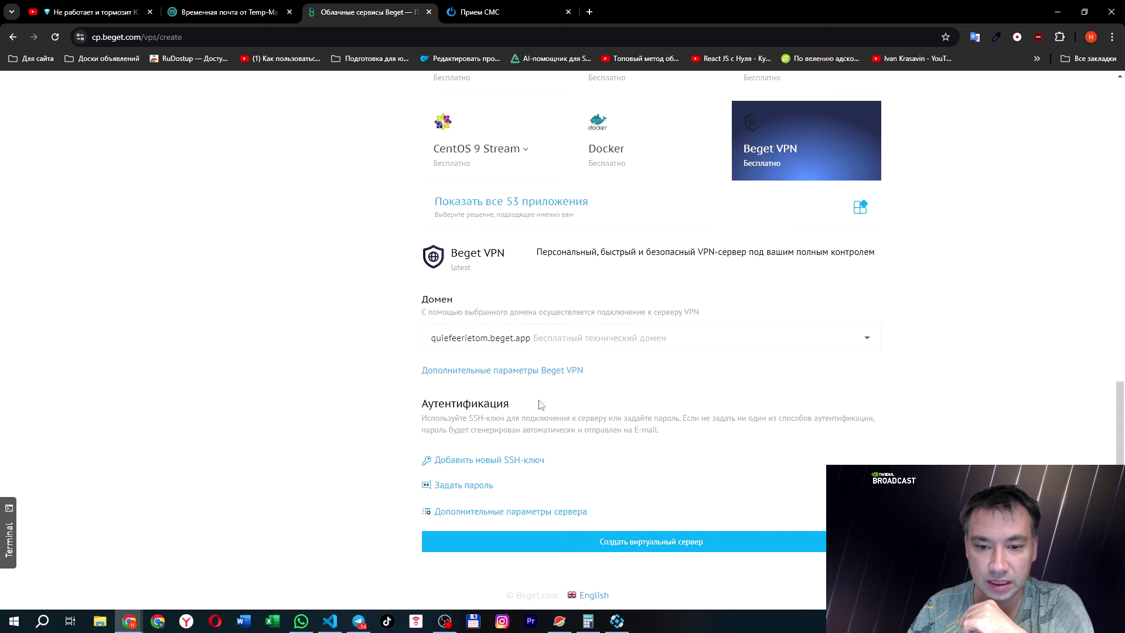
pyautogui.click(468, 486)
pyautogui.click(483, 370)
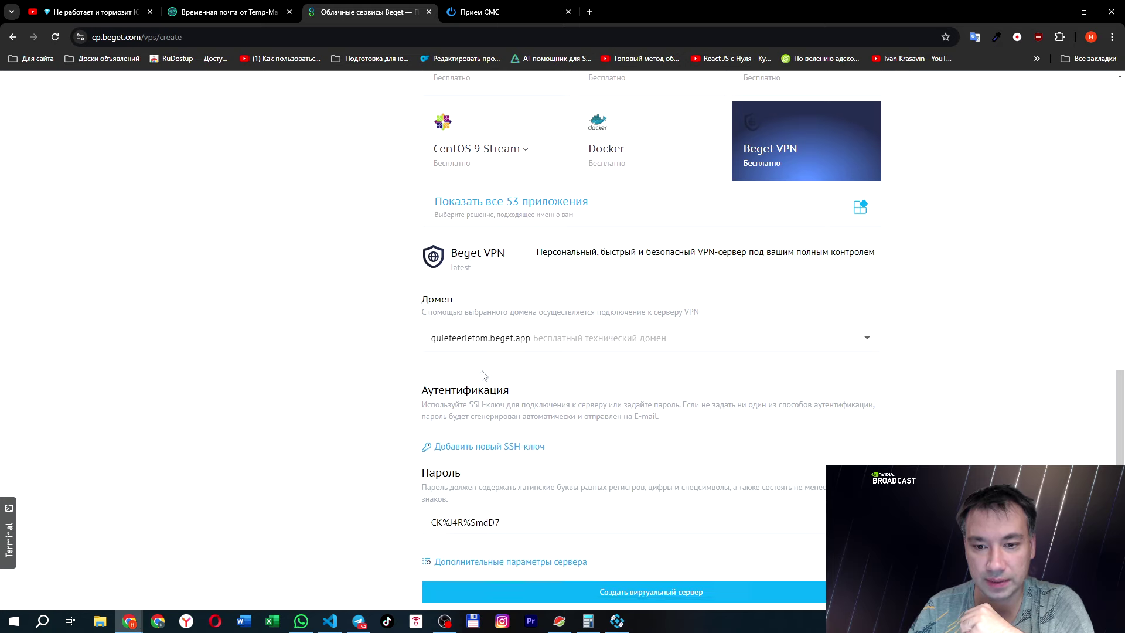
pyautogui.scroll(-3, 485, 351)
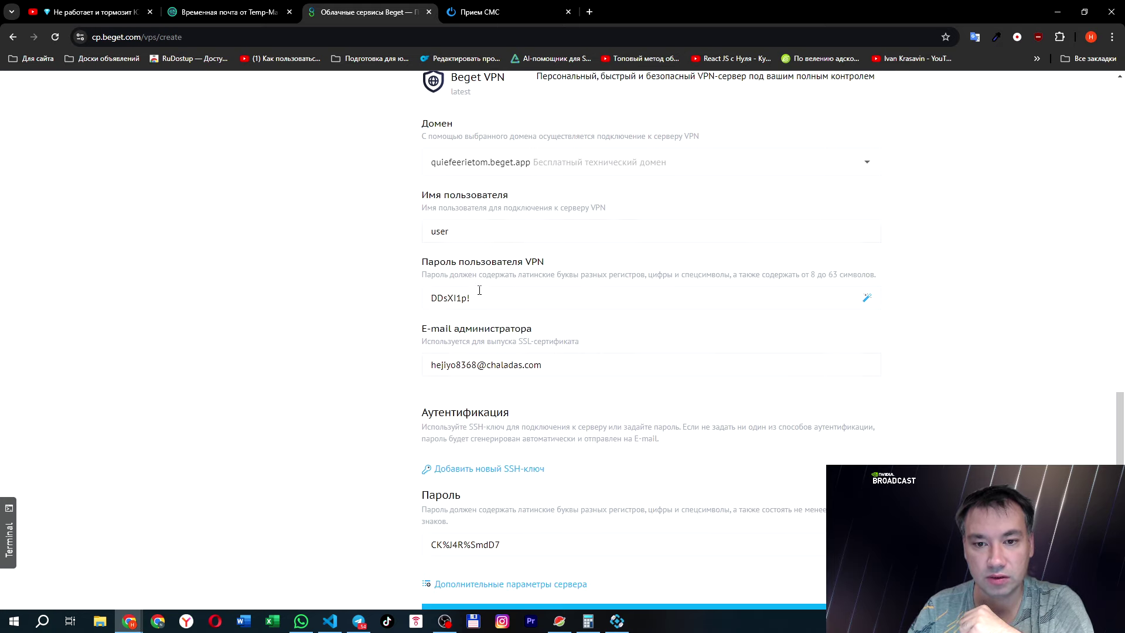
pyautogui.moveTo(479, 290); pyautogui.dragTo(400, 294)
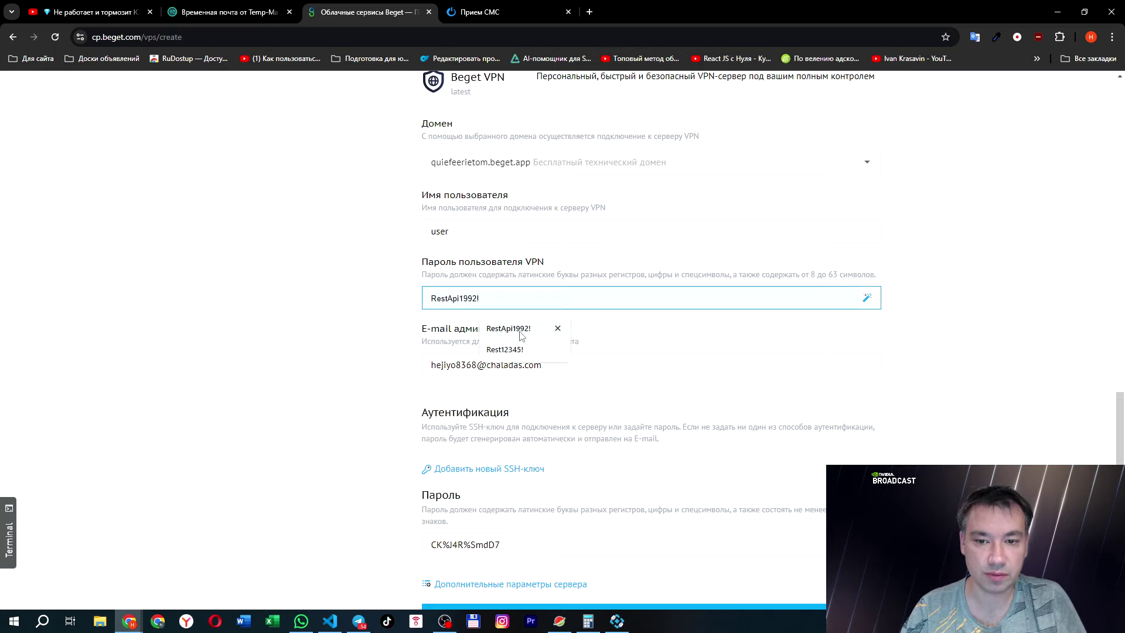
pyautogui.click(517, 328)
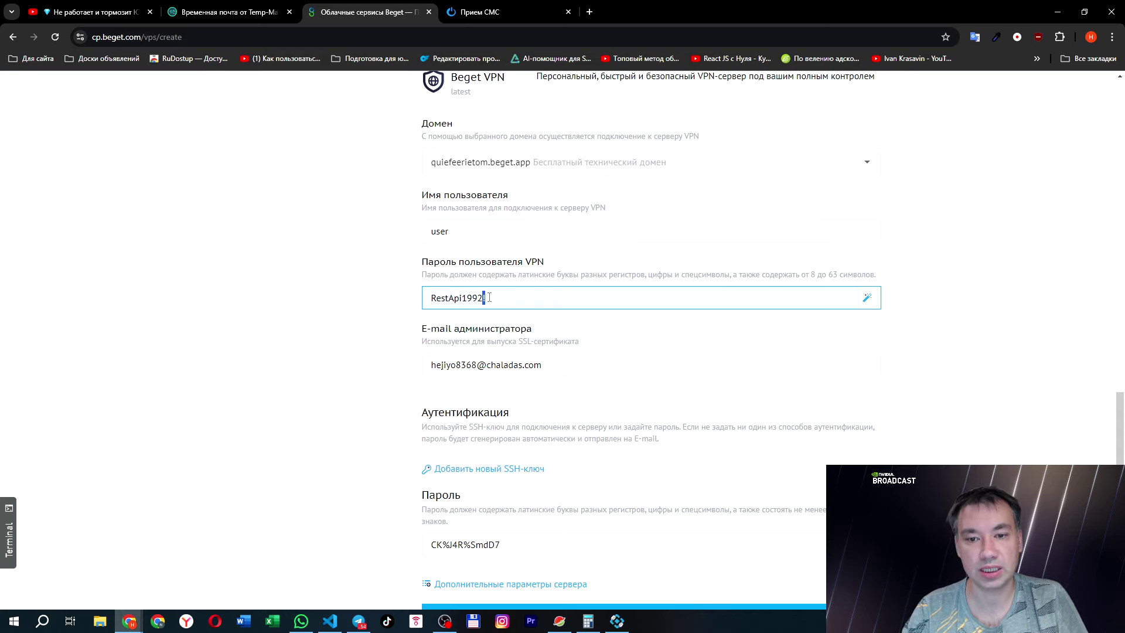
pyautogui.doubleClick(489, 297)
pyautogui.hotkey('ctrl', 'c')
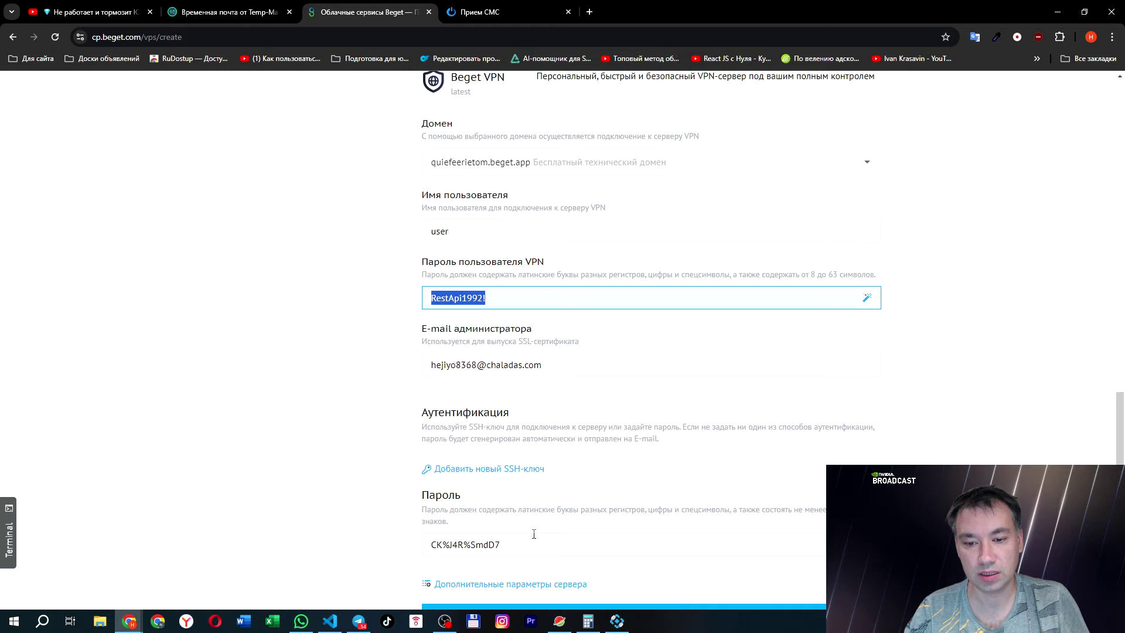
pyautogui.tripleClick(534, 534)
pyautogui.hotkey('ctrl', 'v')
# Create the virtual server with Создать виртуальный сервер and close the Temp Mail tab
pyautogui.scroll(-1, 620, 350)
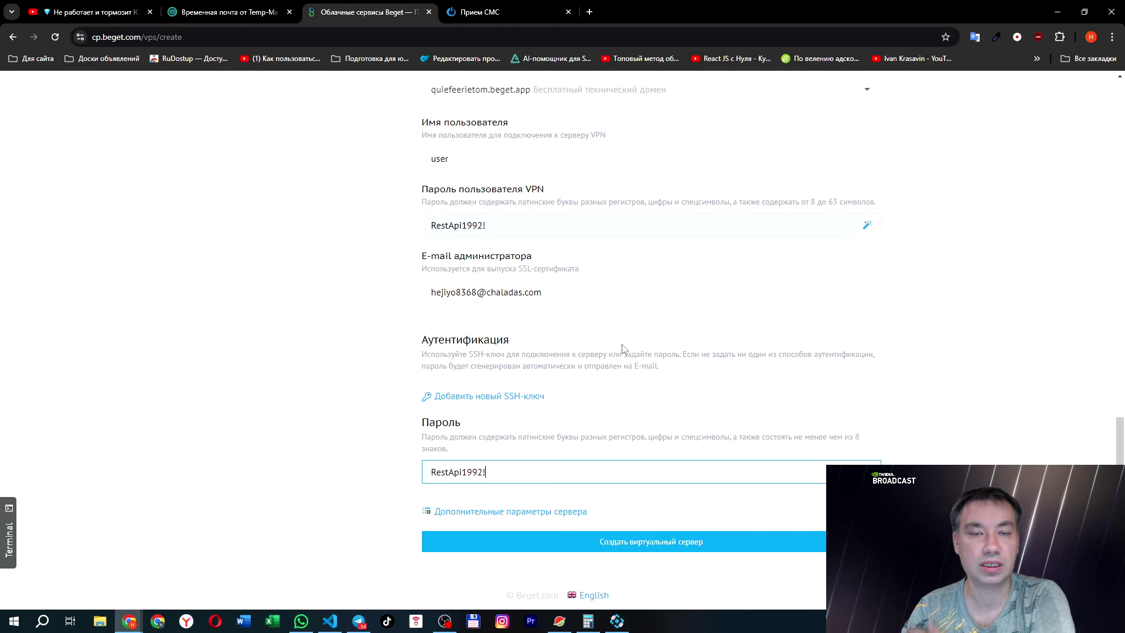
pyautogui.click(678, 545)
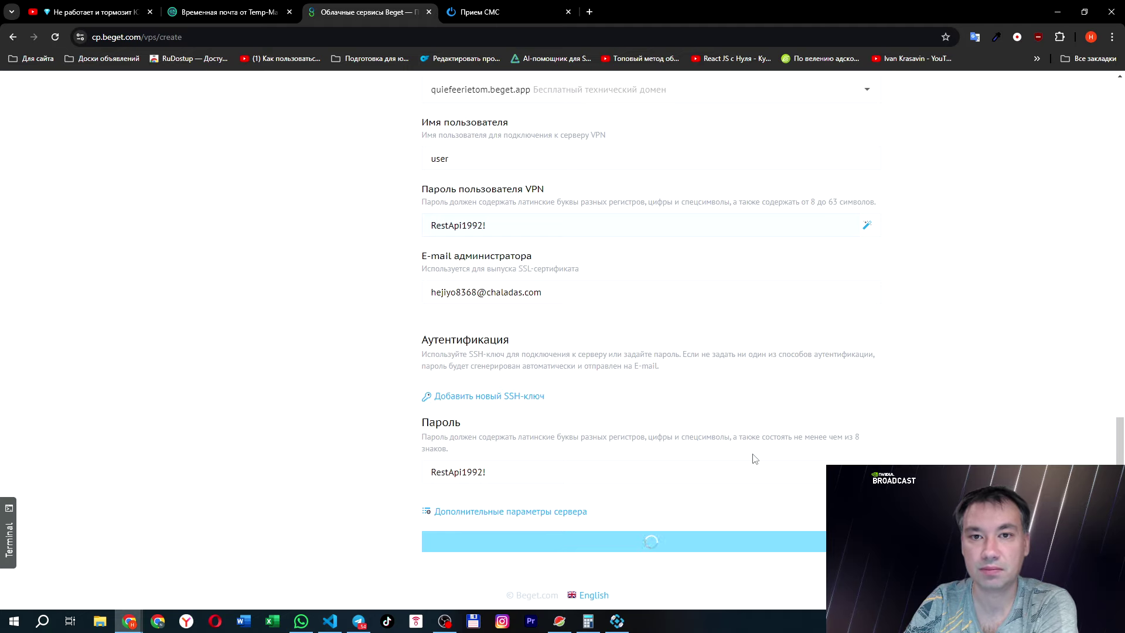
pyautogui.click(290, 12)
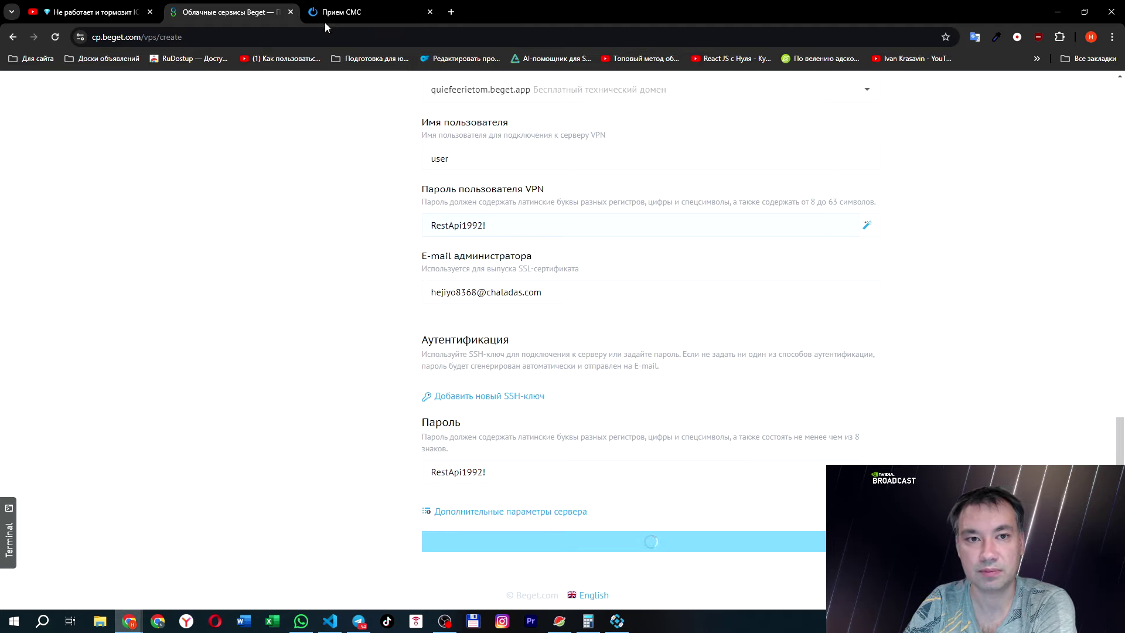
# Close the SMS tab, like the live stream, and copy its share link
pyautogui.click(429, 11)
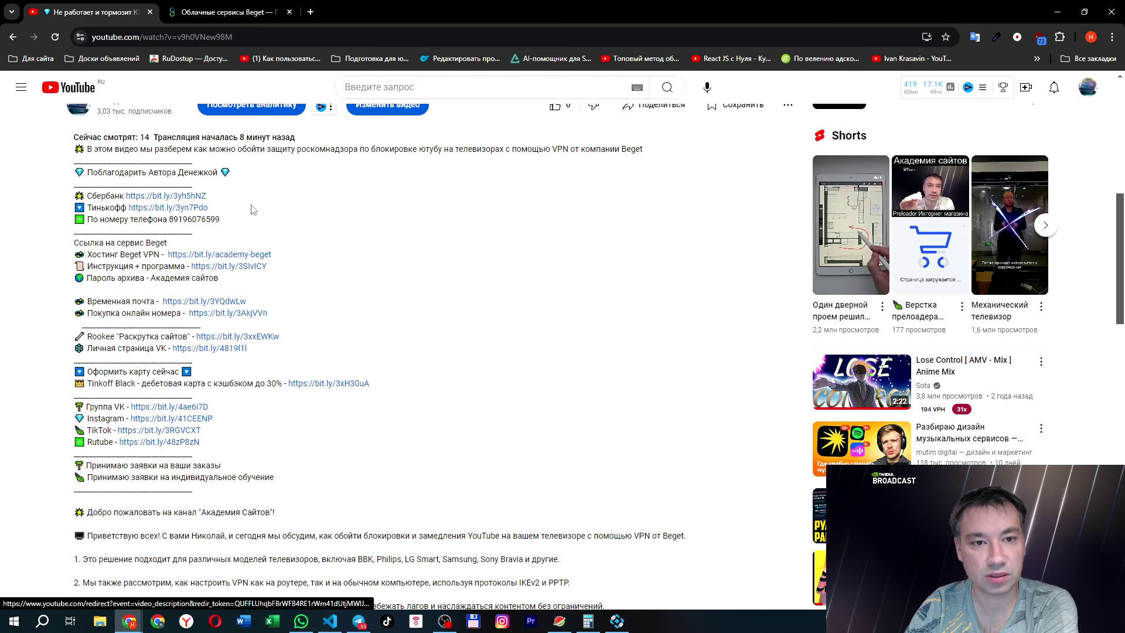
pyautogui.scroll(5, 265, 232)
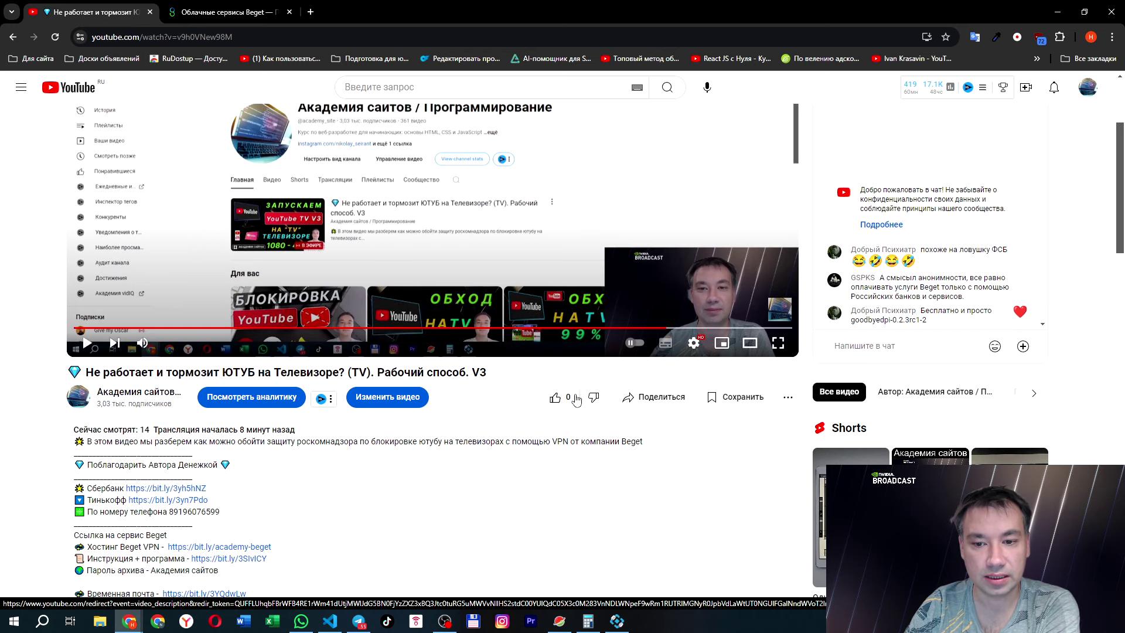
pyautogui.click(554, 398)
pyautogui.click(678, 403)
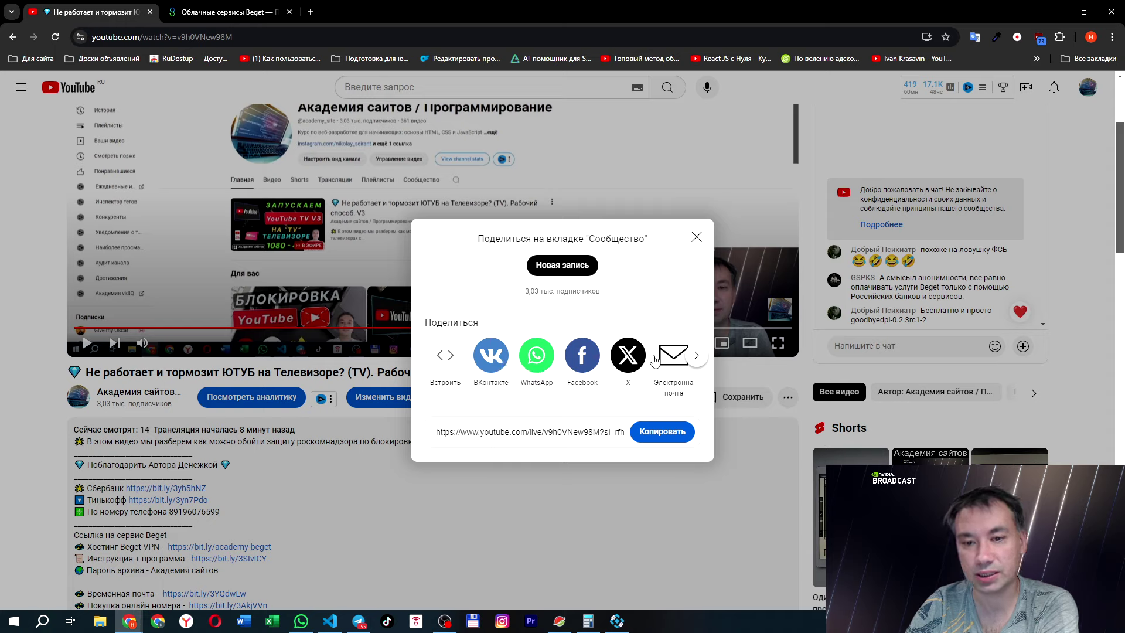
pyautogui.click(656, 431)
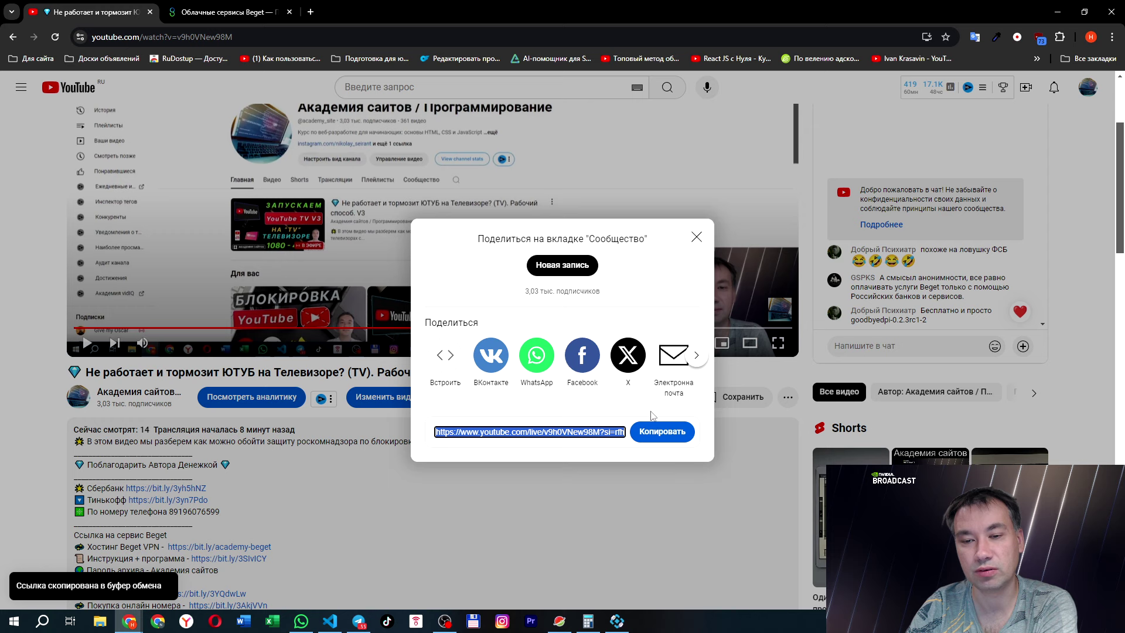
pyautogui.click(696, 238)
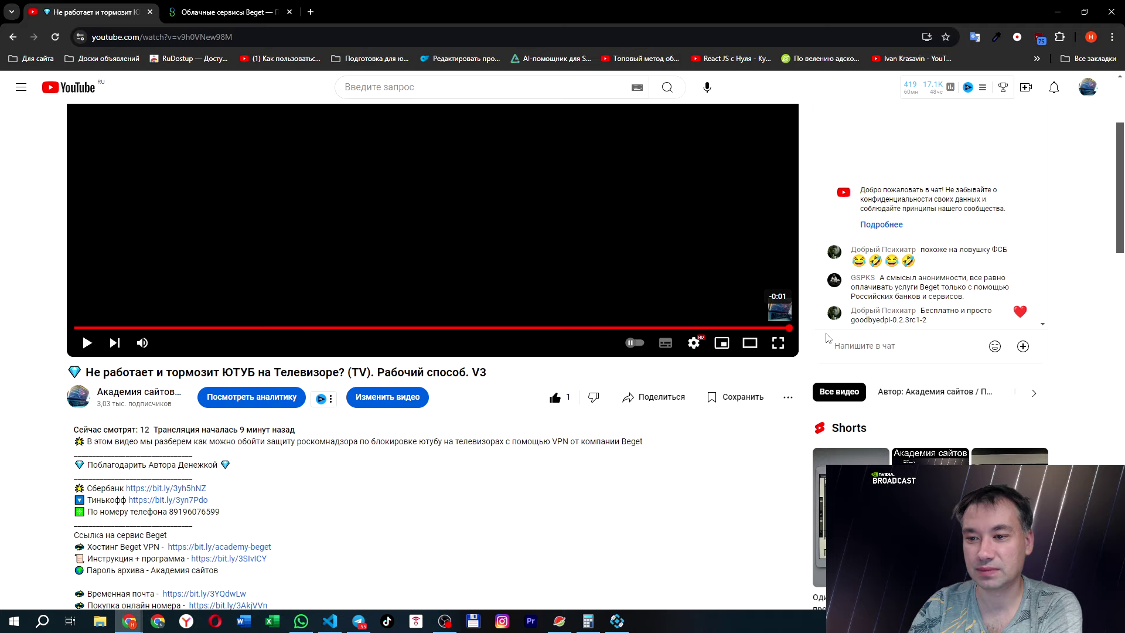
# Rewind the ended stream, reload the YouTube page, and glance at the Beget panel
pyautogui.press('6')
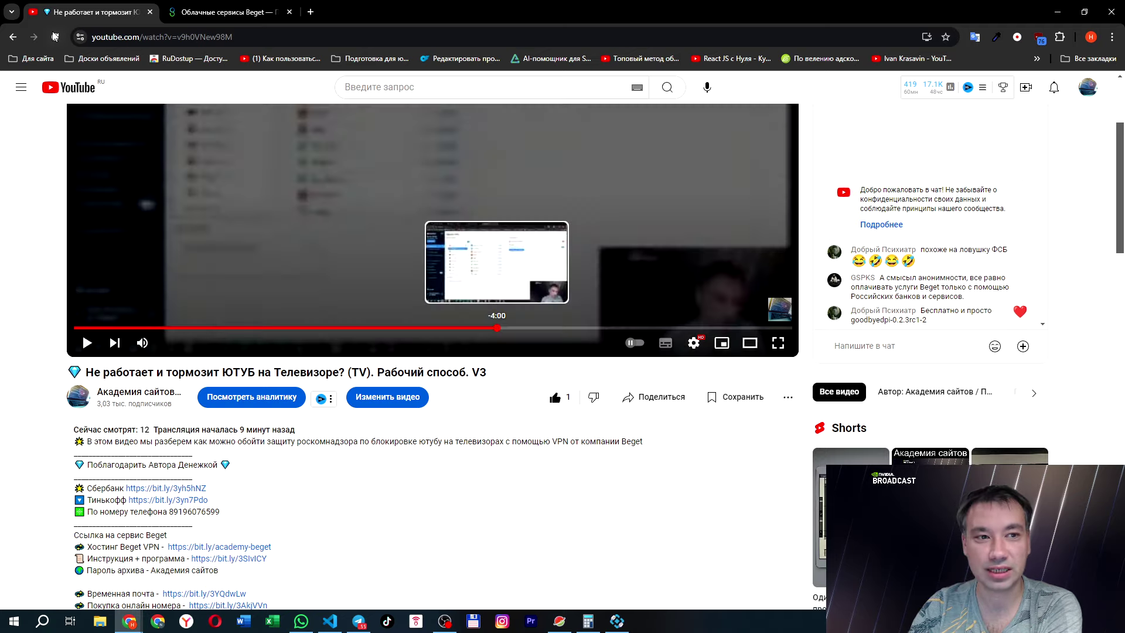
pyautogui.click(54, 37)
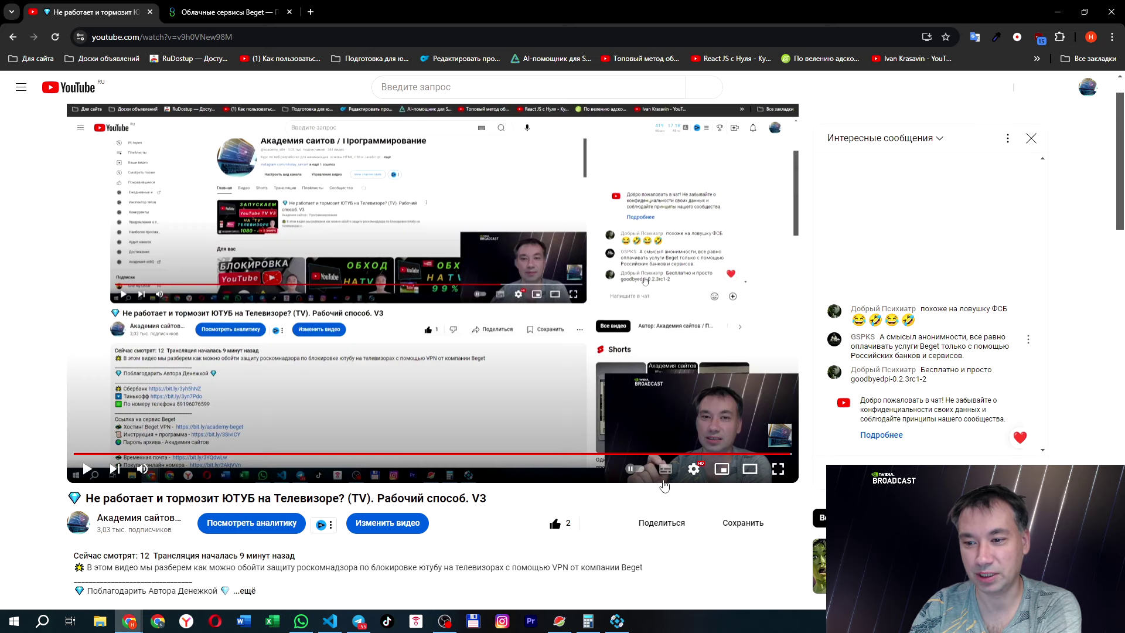
pyautogui.click(204, 9)
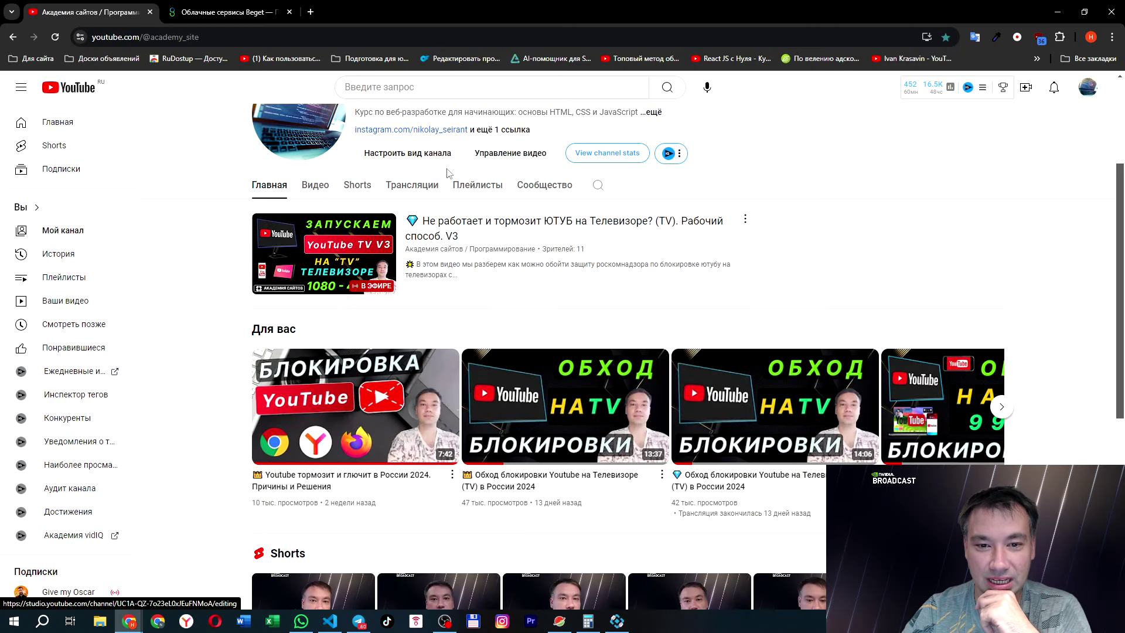
# Browse the channel's Видео list, then return to the Beget cloud control panel
pyautogui.scroll(2, 318, 306)
pyautogui.click(315, 303)
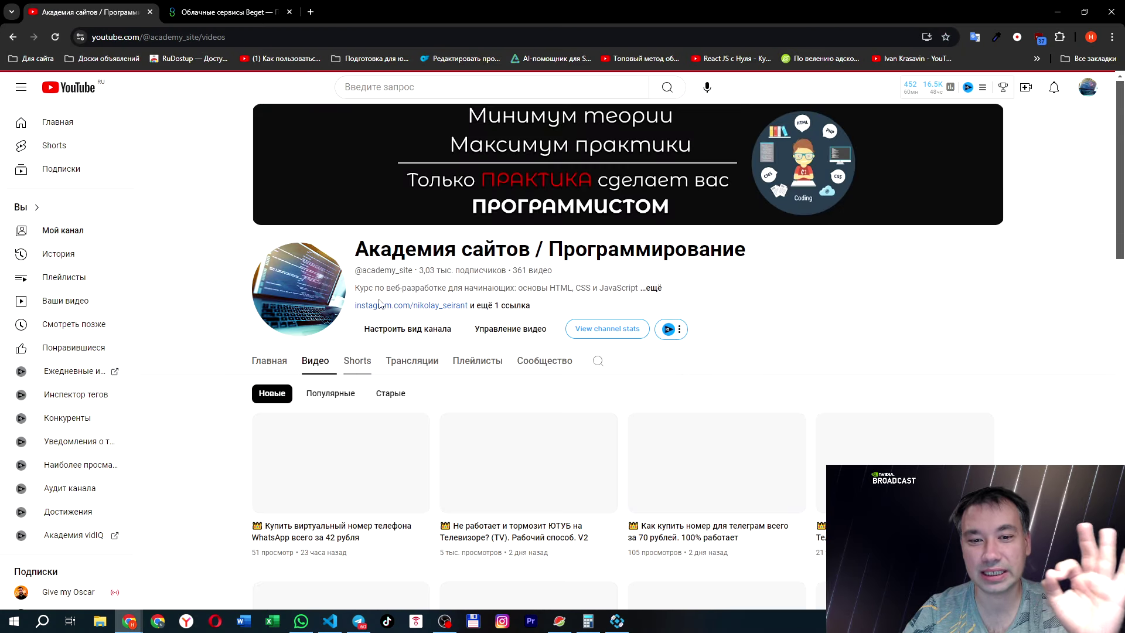
pyautogui.scroll(-4, 625, 293)
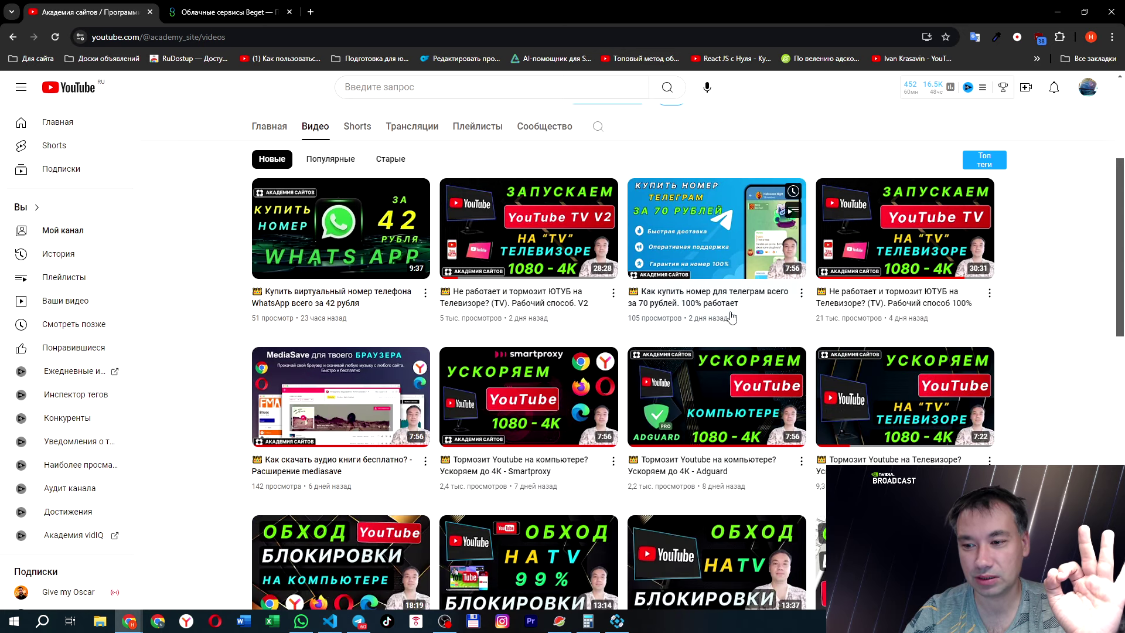
pyautogui.scroll(-3, 625, 351)
pyautogui.scroll(6, 308, 315)
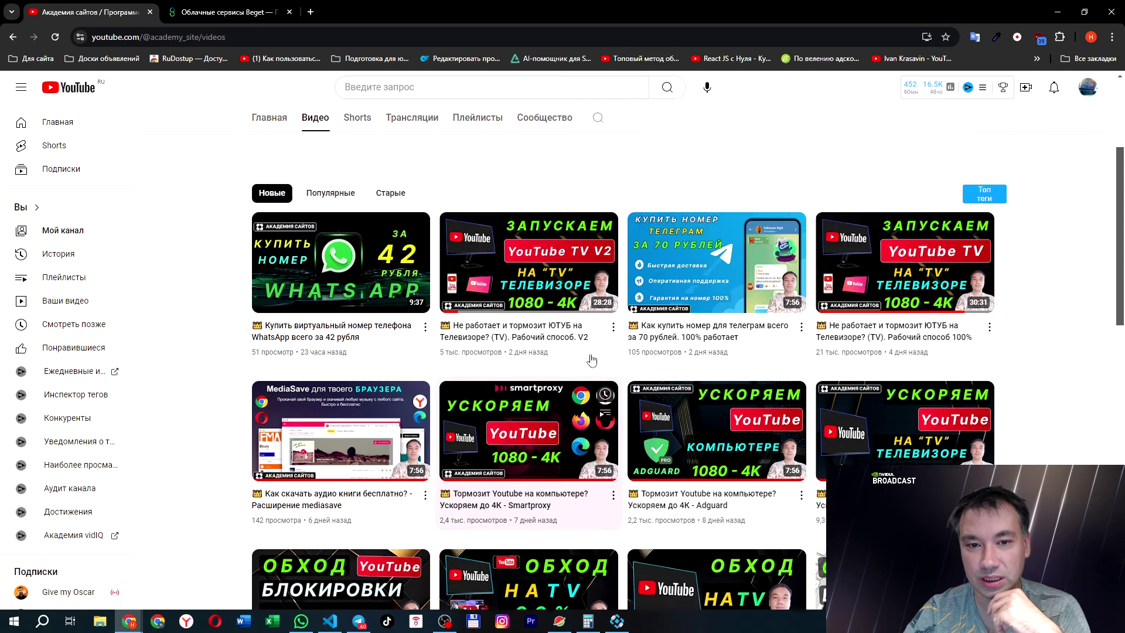
pyautogui.scroll(-9, 309, 314)
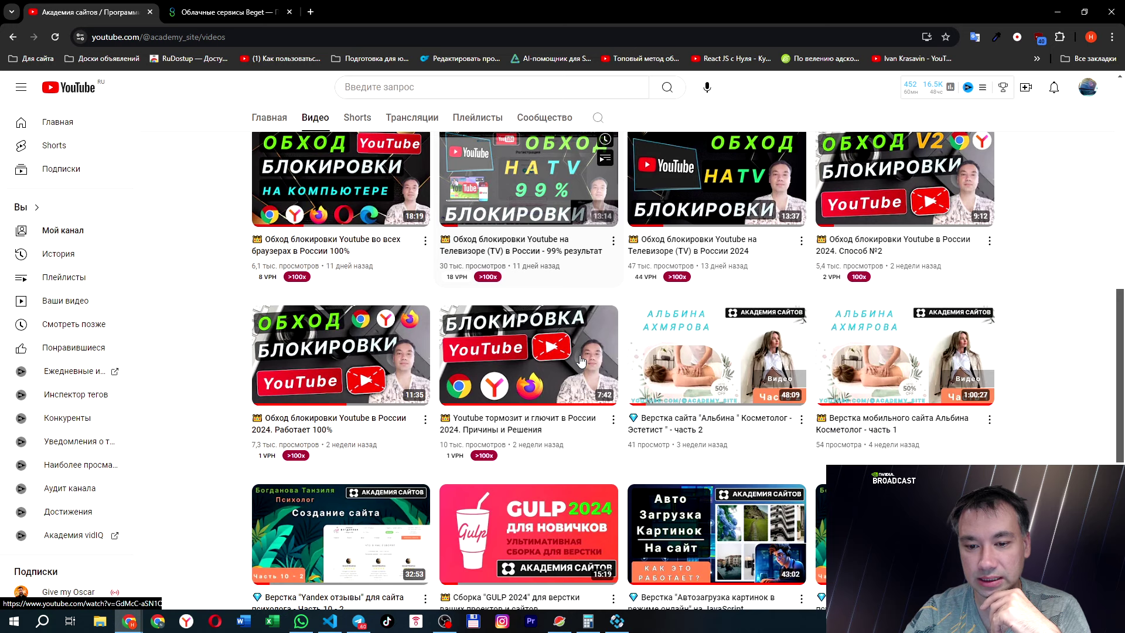
pyautogui.scroll(1, 726, 351)
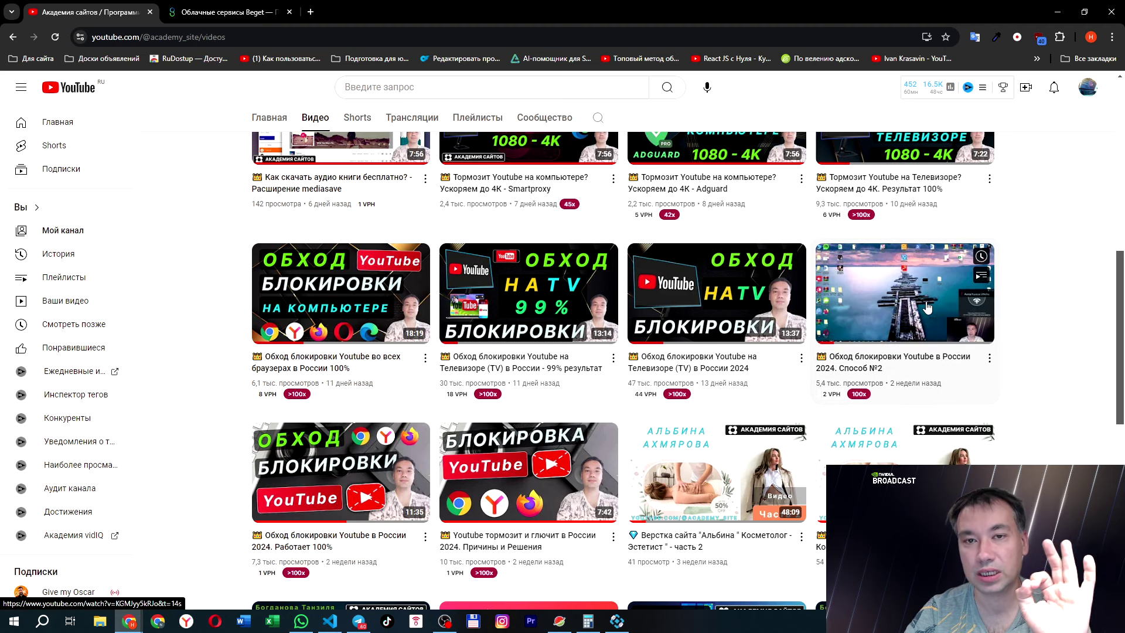
pyautogui.scroll(5, 1028, 295)
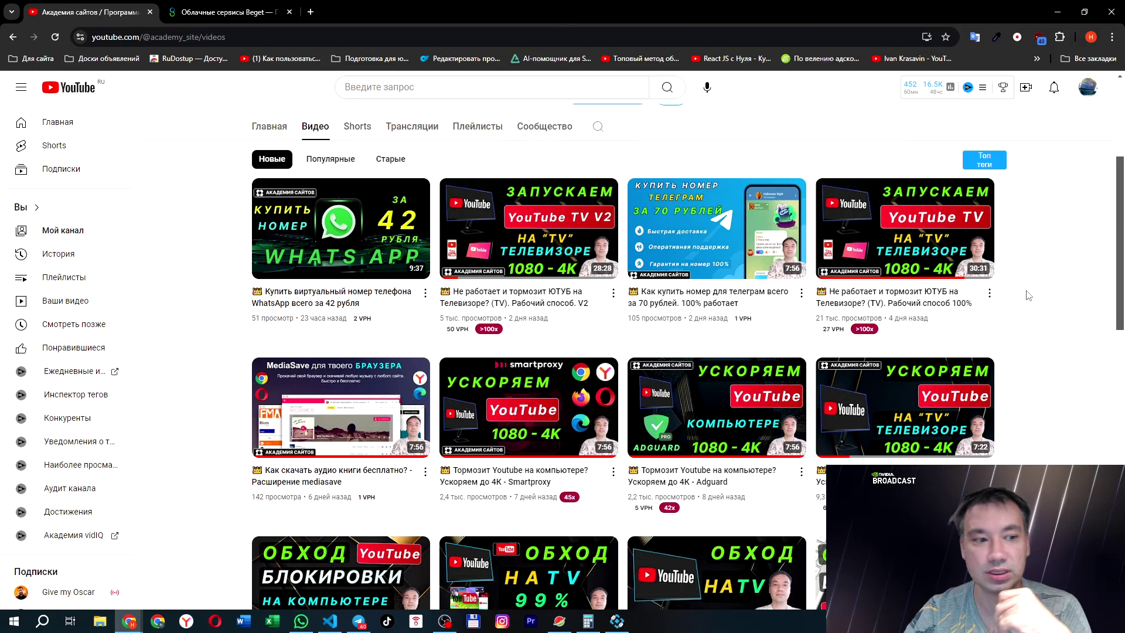
pyautogui.scroll(3, 1028, 295)
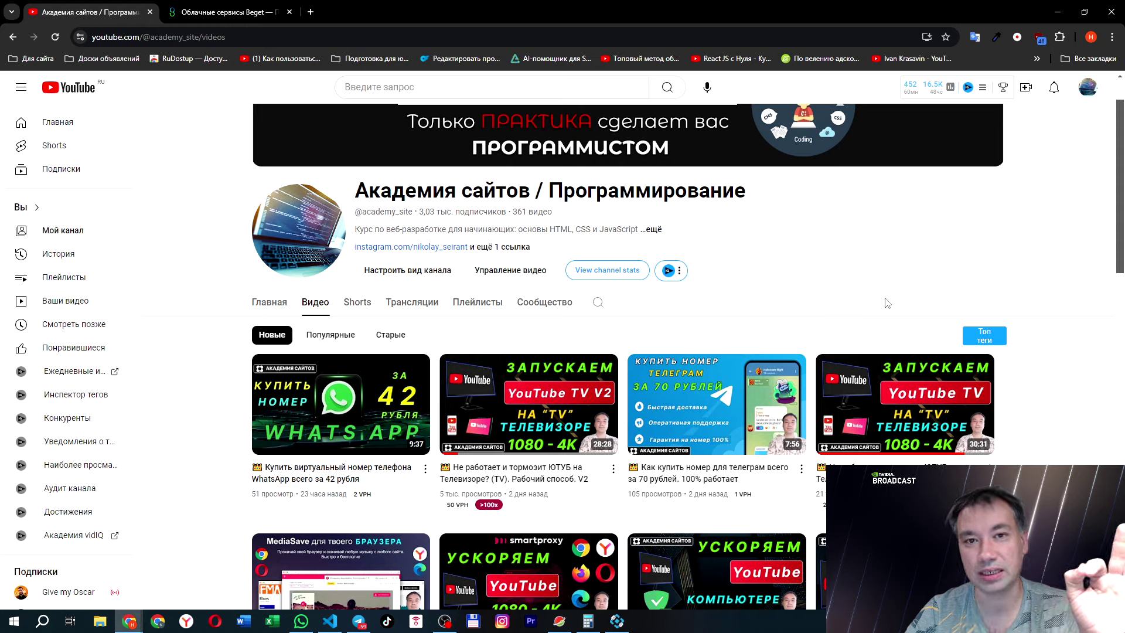
pyautogui.moveTo(304, 414)
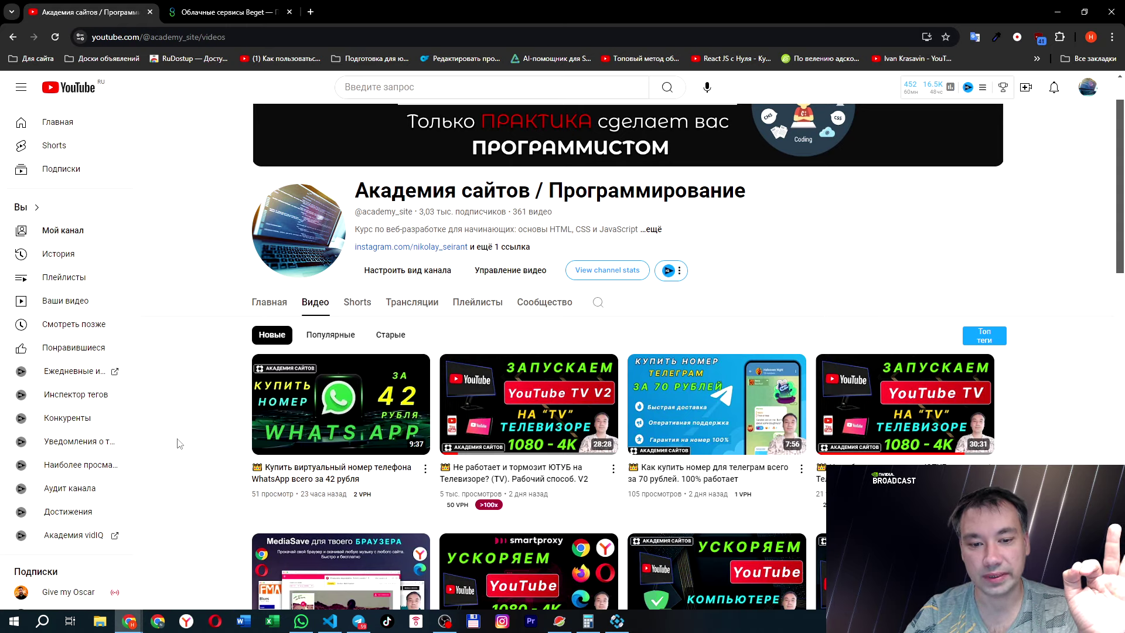
pyautogui.moveTo(672, 413)
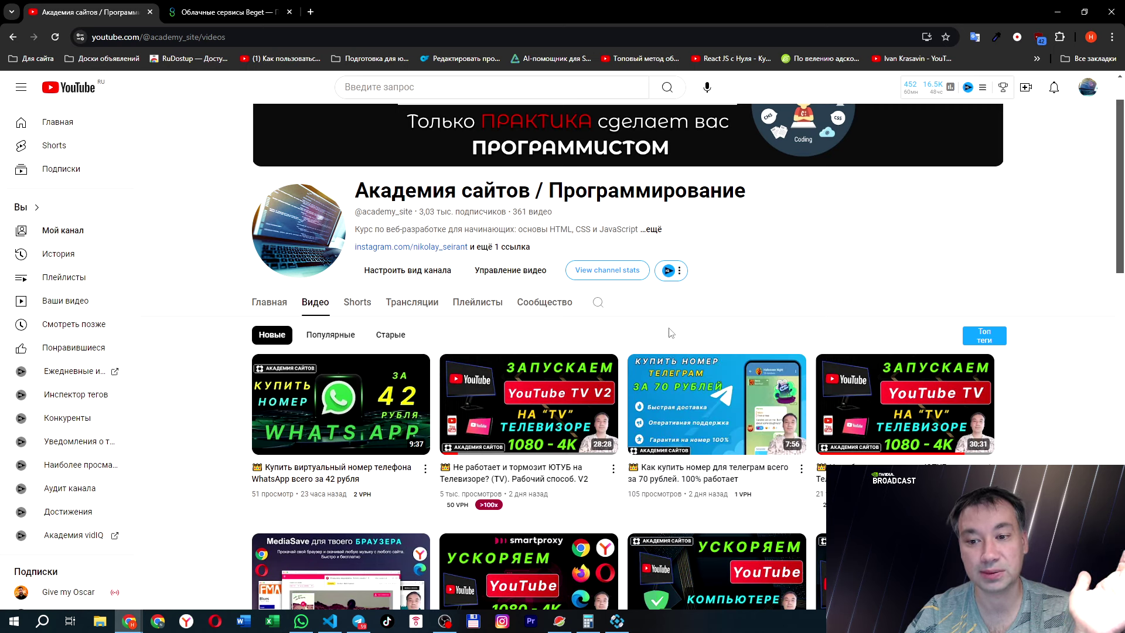
pyautogui.click(215, 7)
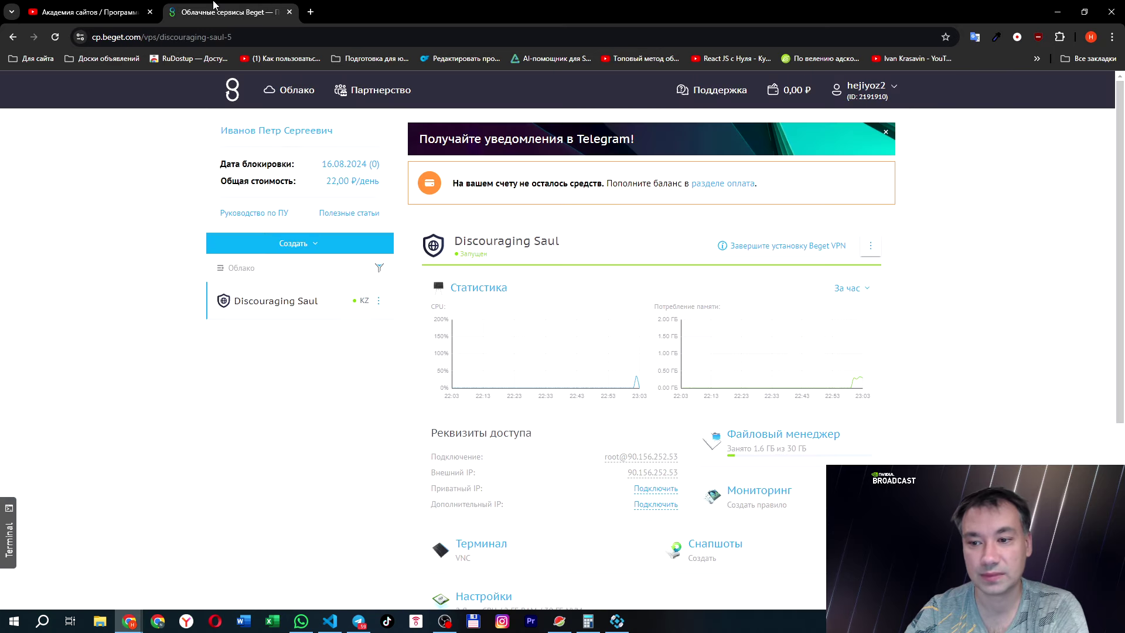
# View Beget VPN's connection details, then load the router admin page at 192.168.1.1 in a new tab
pyautogui.click(785, 246)
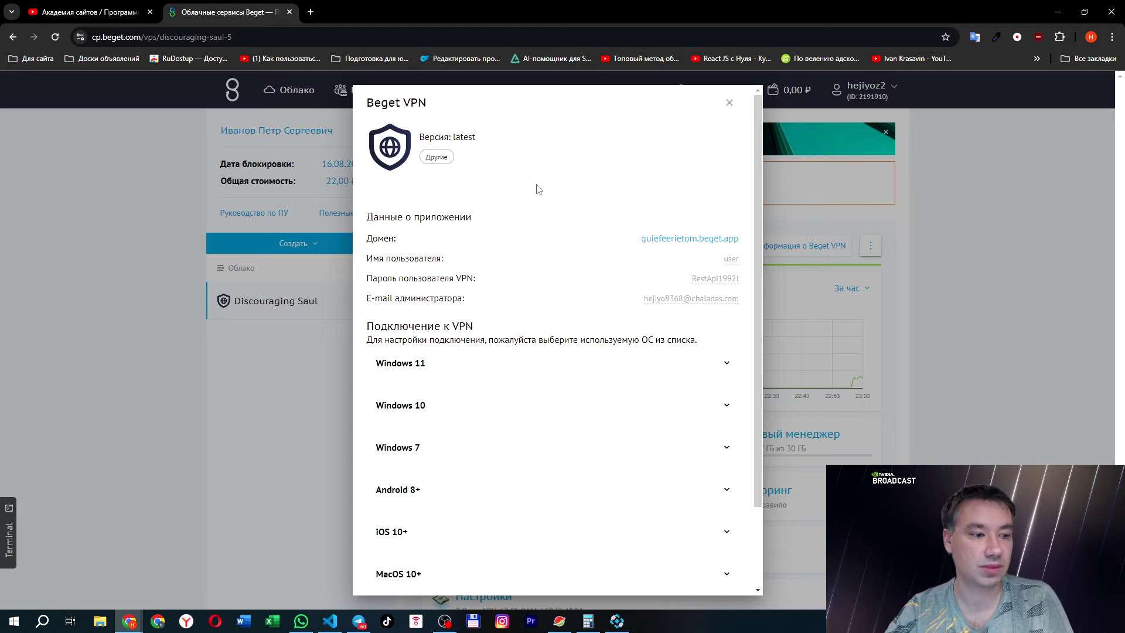
pyautogui.click(310, 11)
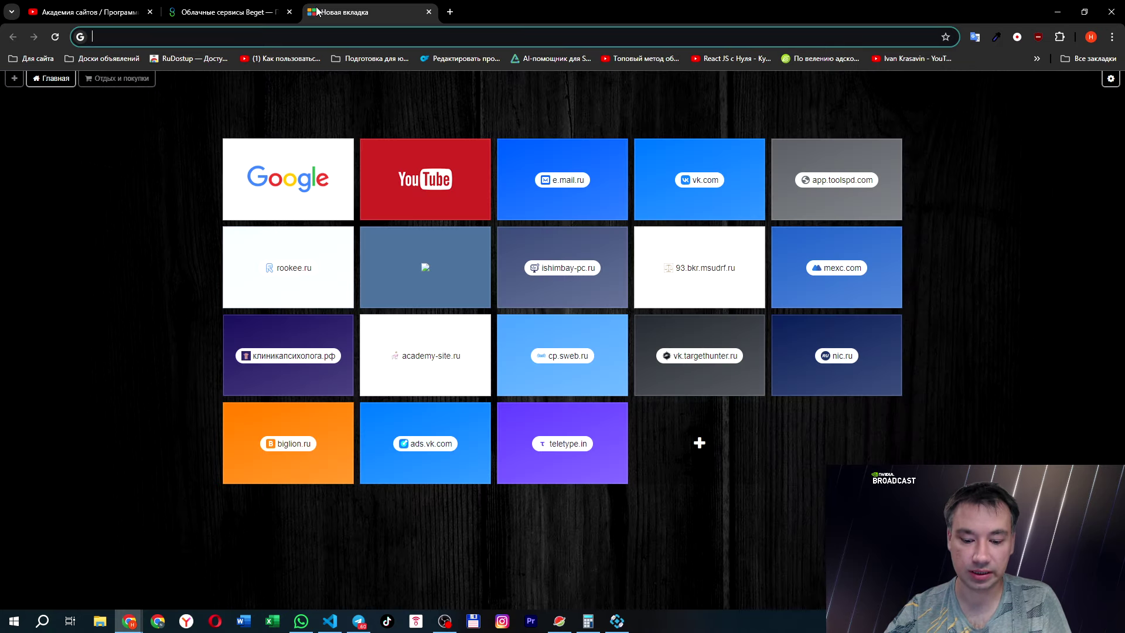
pyautogui.write('192')
pyautogui.press('Return')
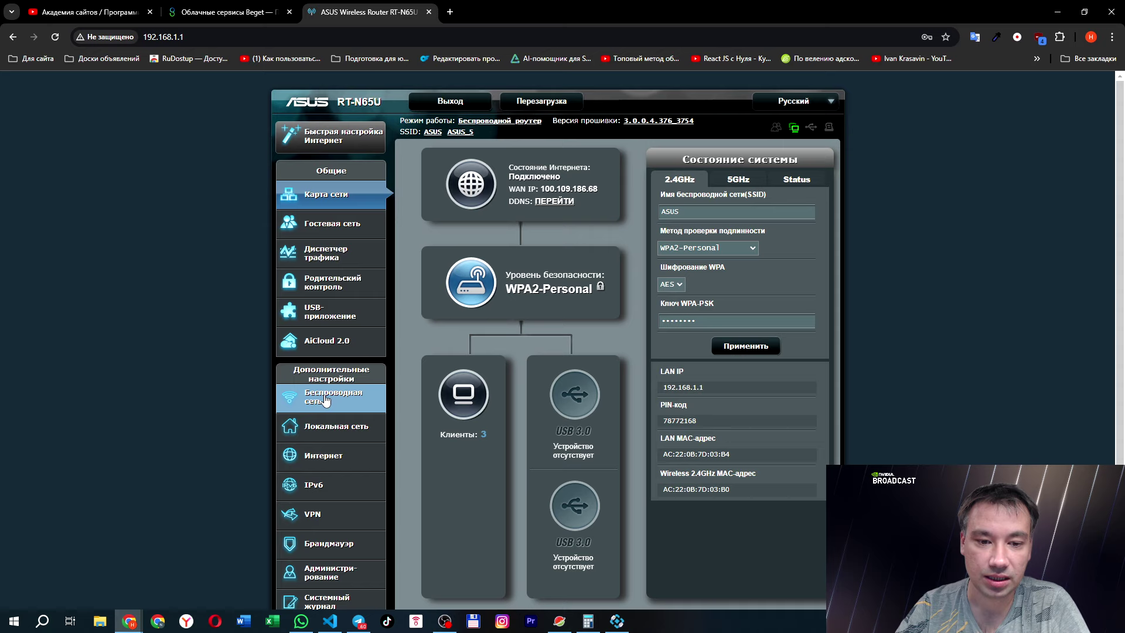
# In VPN > VPN Client, add a new L2TP profile with the description 'Beget test'
pyautogui.click(336, 514)
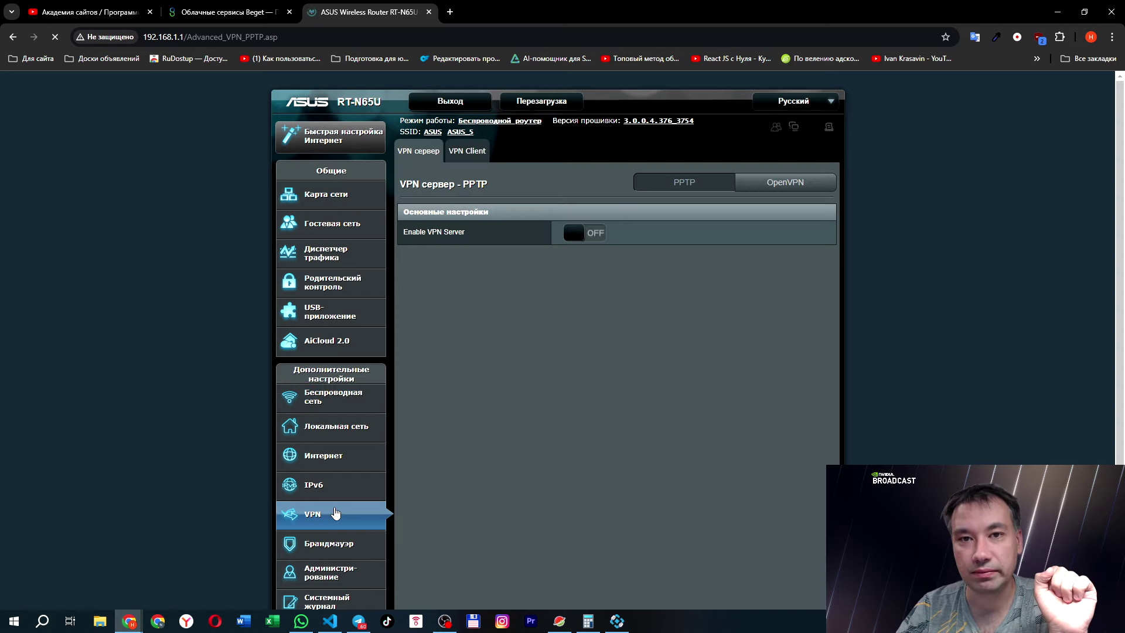
pyautogui.click(467, 151)
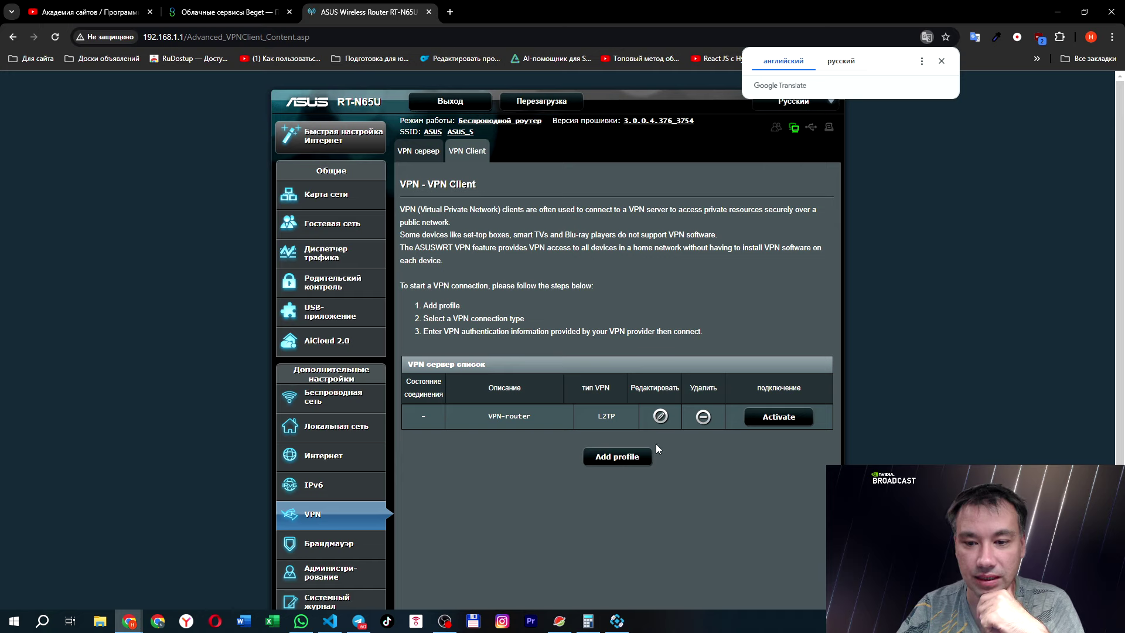
pyautogui.click(621, 457)
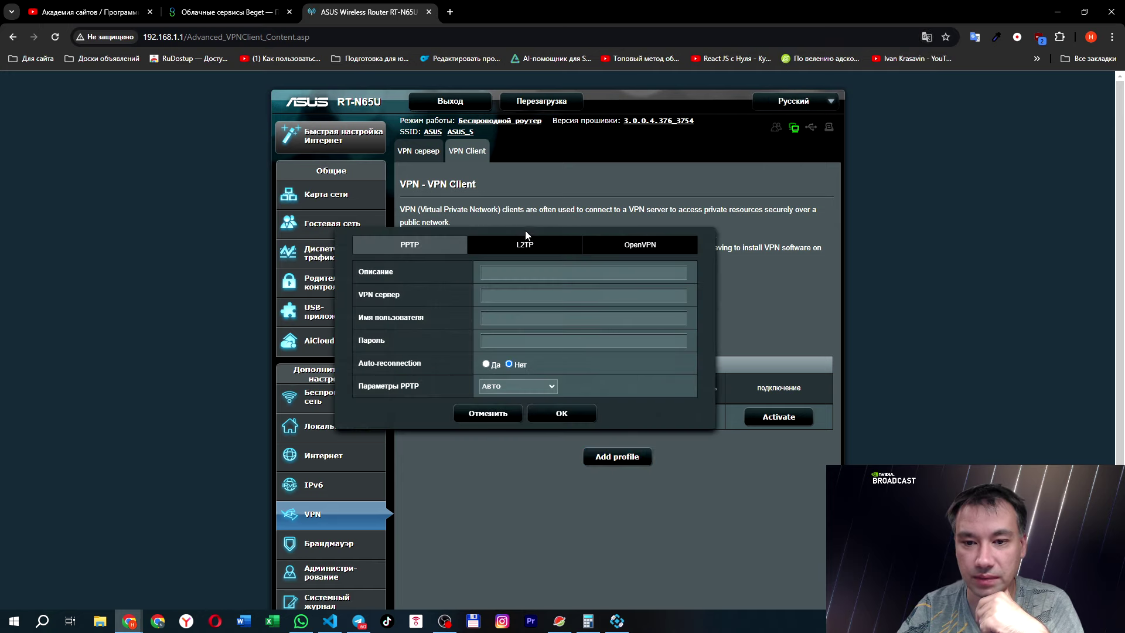
pyautogui.click(525, 249)
pyautogui.click(500, 271)
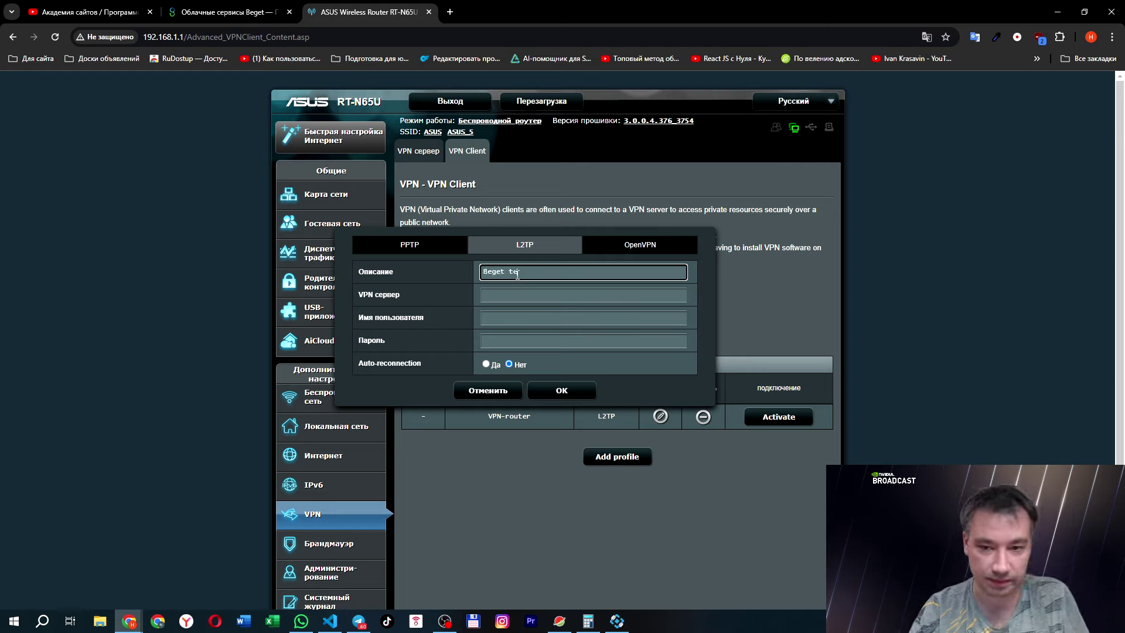
pyautogui.press('Tab')
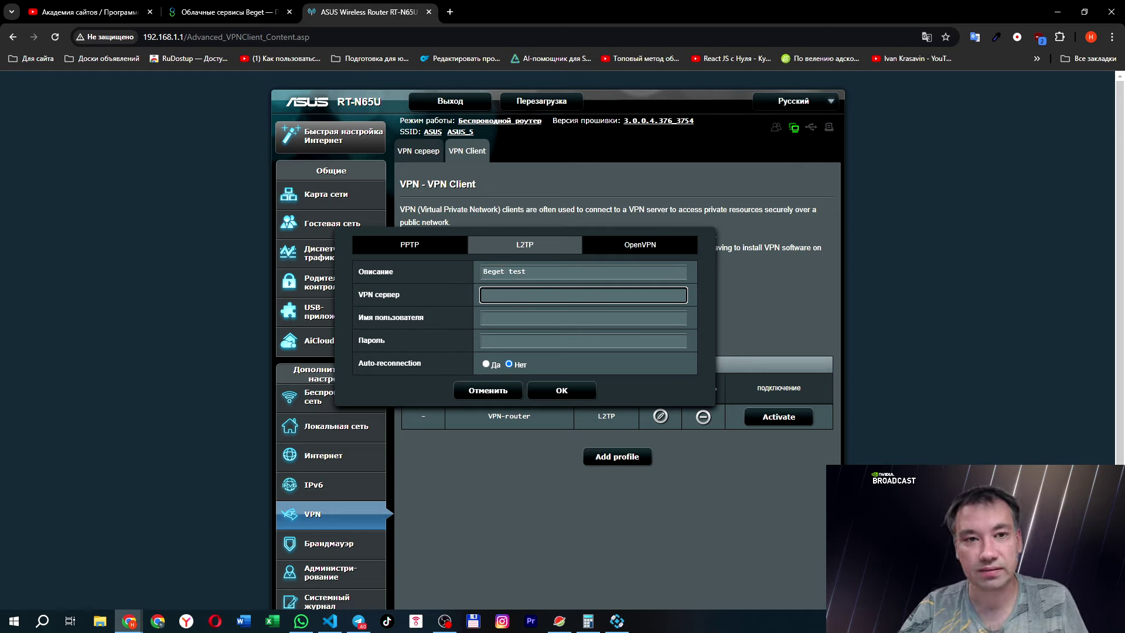
# Copy the Beget VPN domain into the profile's VPN server field
pyautogui.click(197, 14)
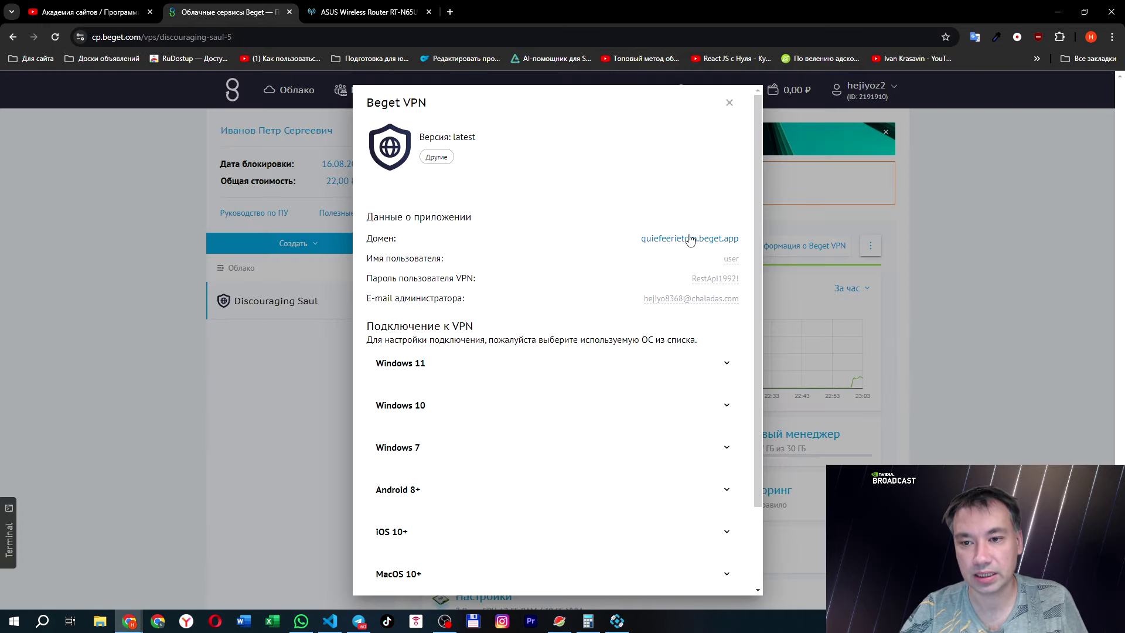
pyautogui.moveTo(642, 241); pyautogui.dragTo(739, 241)
pyautogui.hotkey('ctrl', 'c')
pyautogui.click(366, 12)
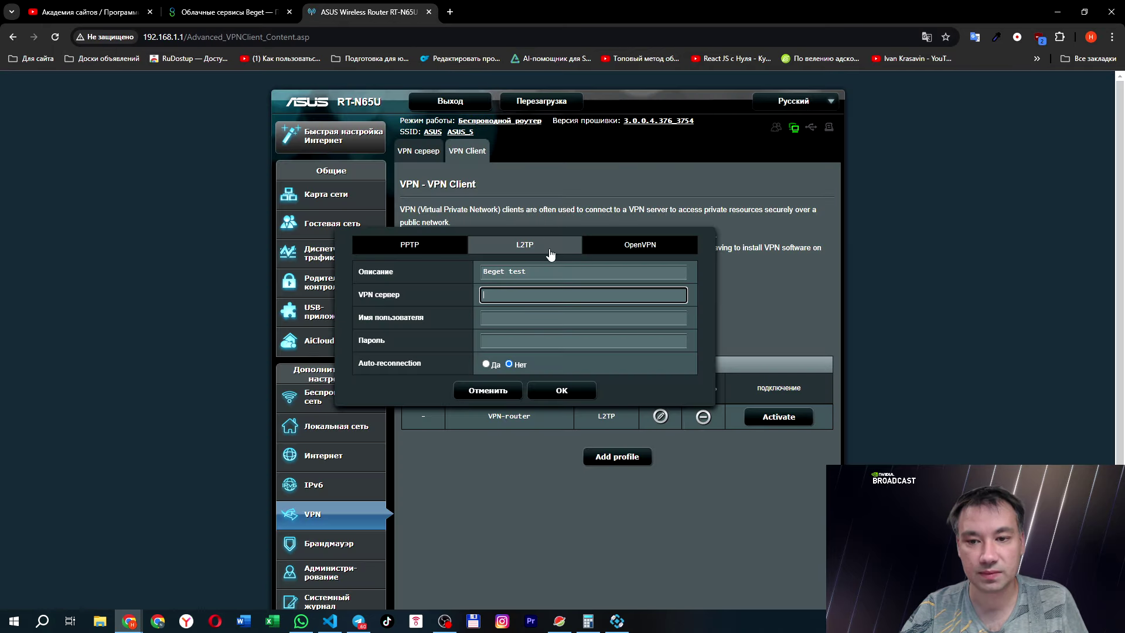
pyautogui.hotkey('ctrl', 'v')
# Enter the Beget VPN username and password in the profile and enable automatic reconnection
pyautogui.click(212, 8)
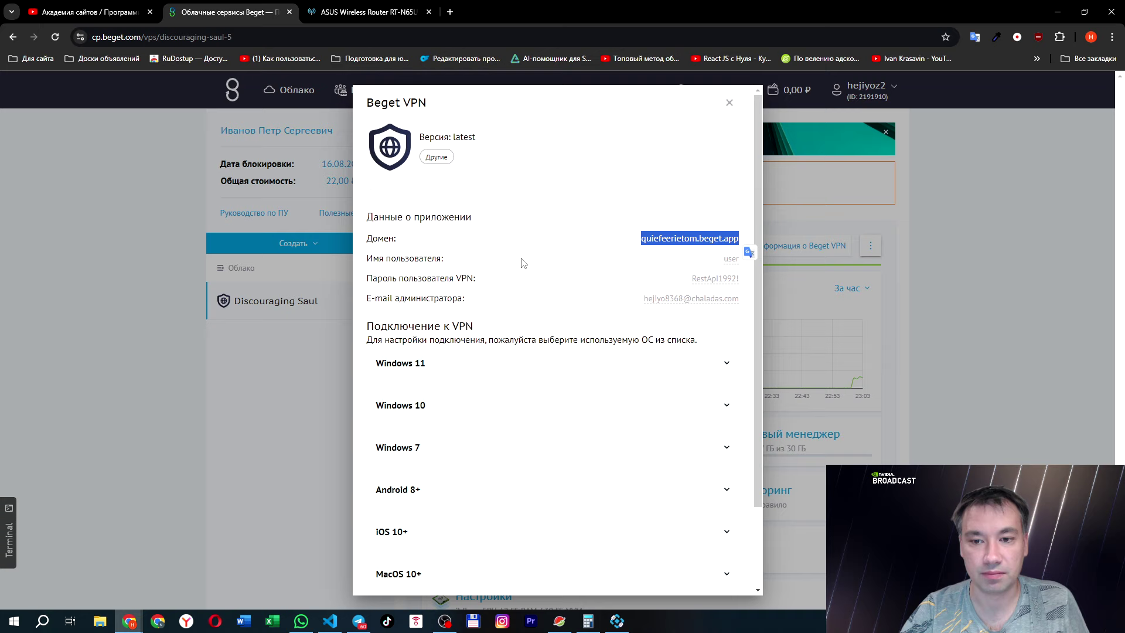
pyautogui.doubleClick(730, 258)
pyautogui.click(358, 12)
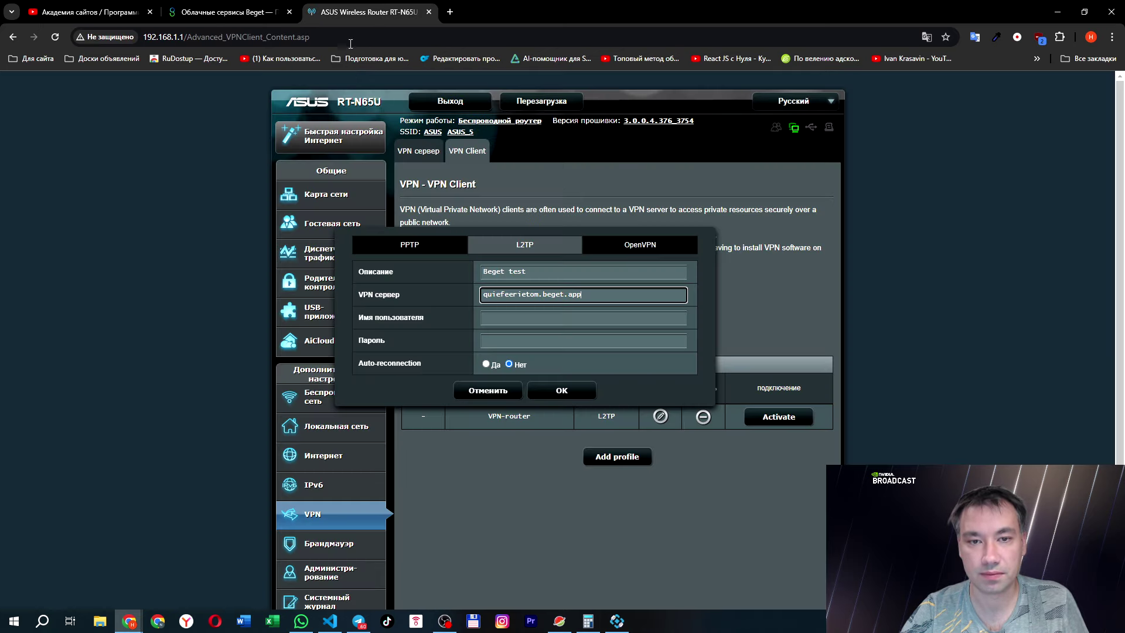
pyautogui.click(527, 315)
pyautogui.click(222, 9)
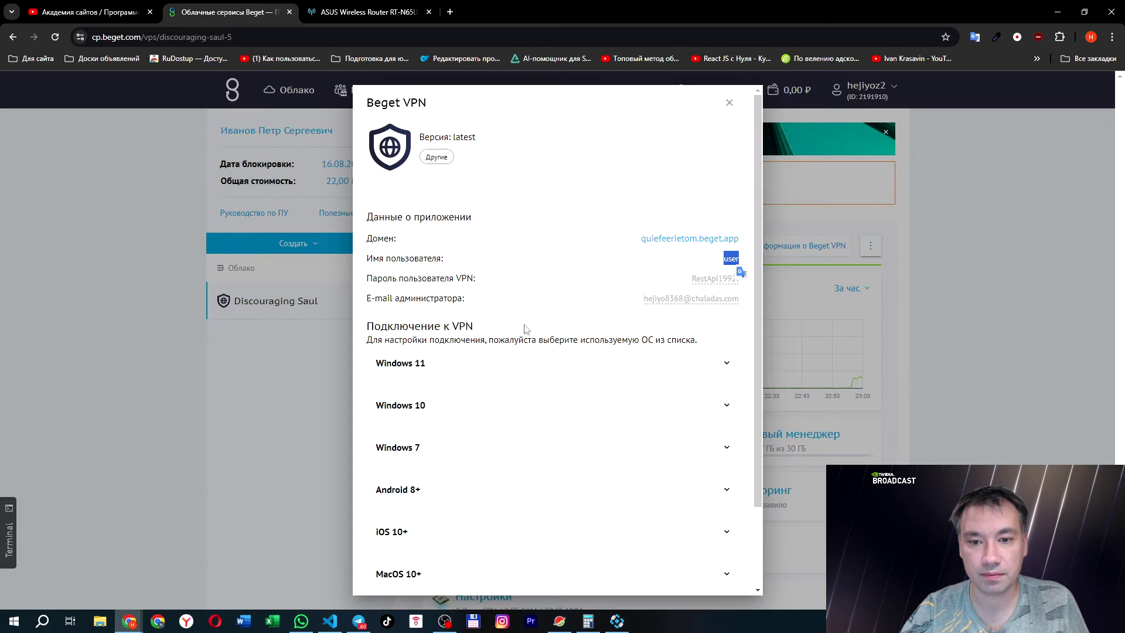
pyautogui.doubleClick(716, 279)
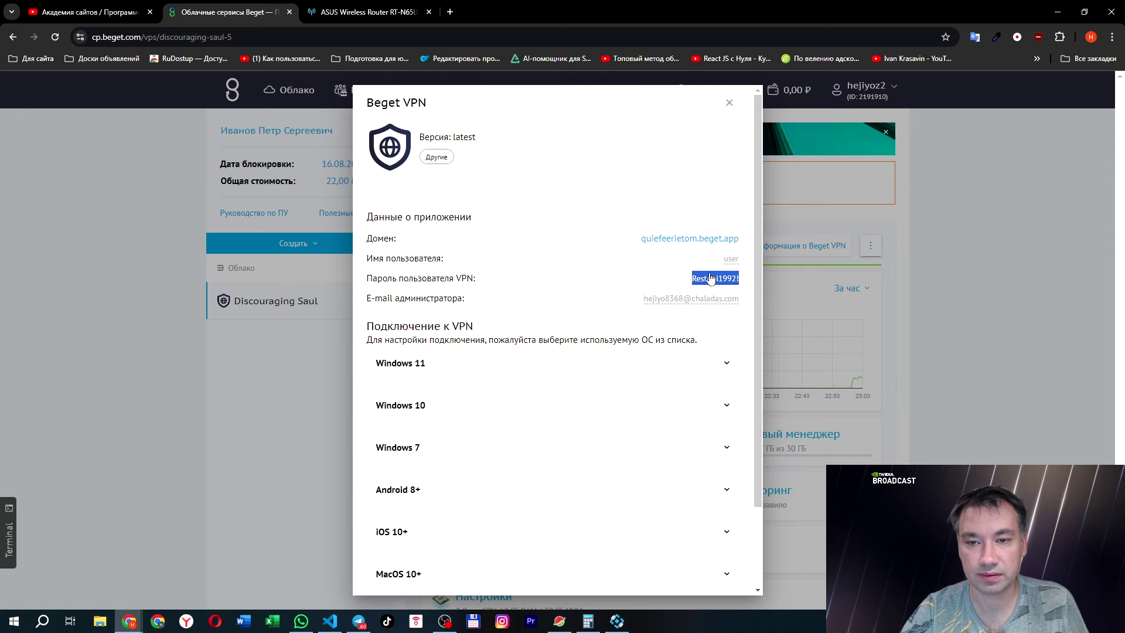
pyautogui.click(331, 11)
pyautogui.click(506, 341)
pyautogui.hotkey('ctrl', 'v')
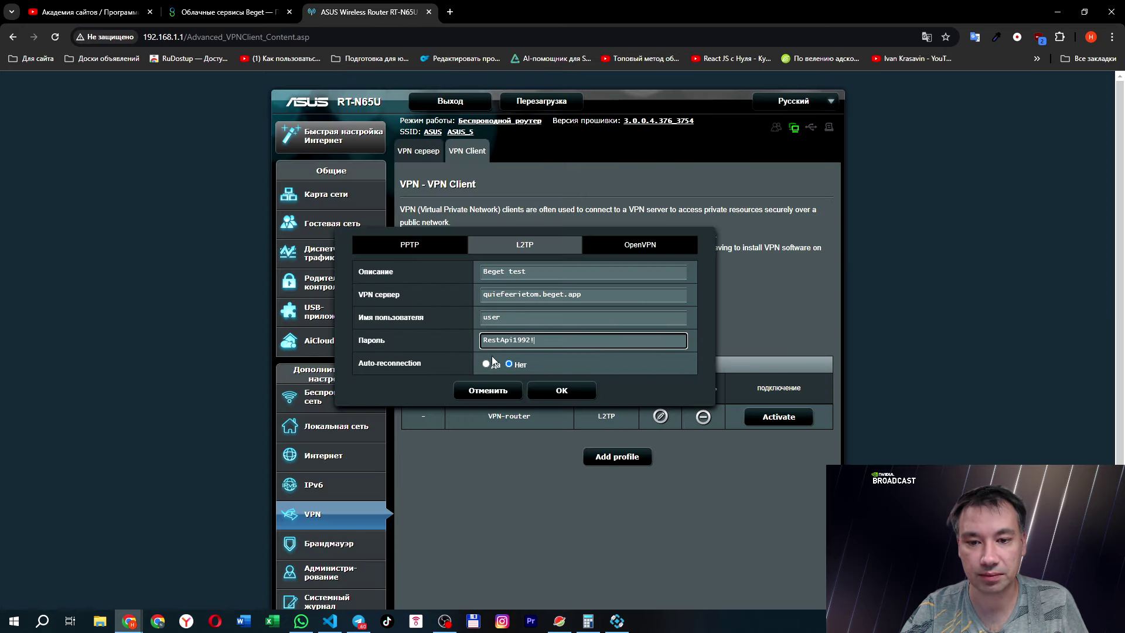
pyautogui.click(485, 364)
# Save the Beget test L2TP profile with auto-reconnection set to Да
pyautogui.click(554, 391)
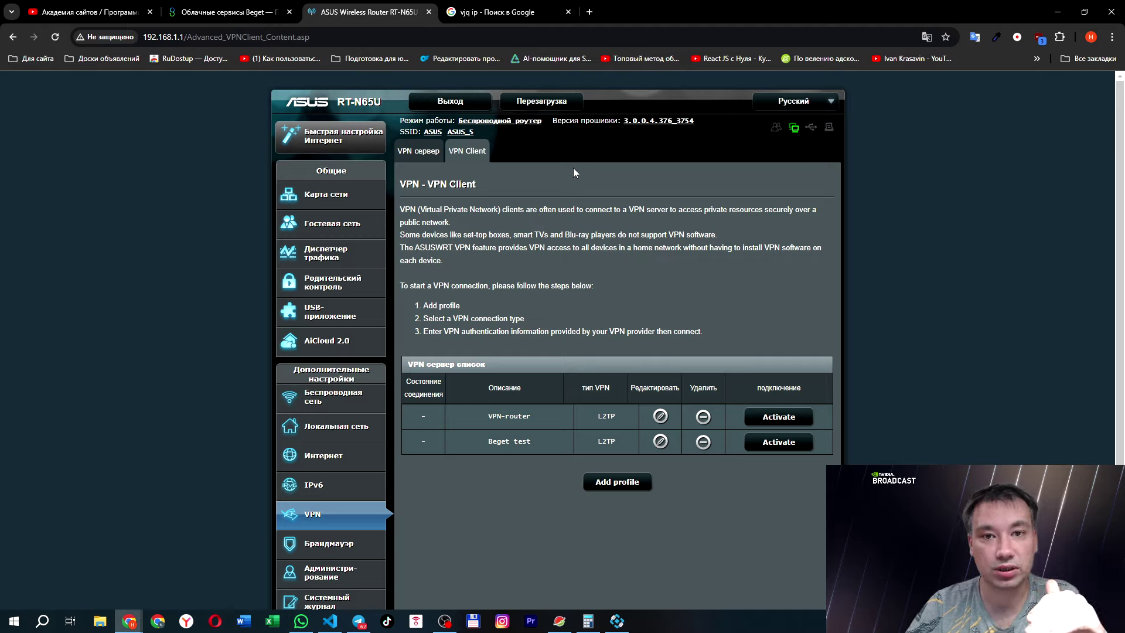
# Look over the Beget VPN details in the server panel, then close them
pyautogui.click(472, 8)
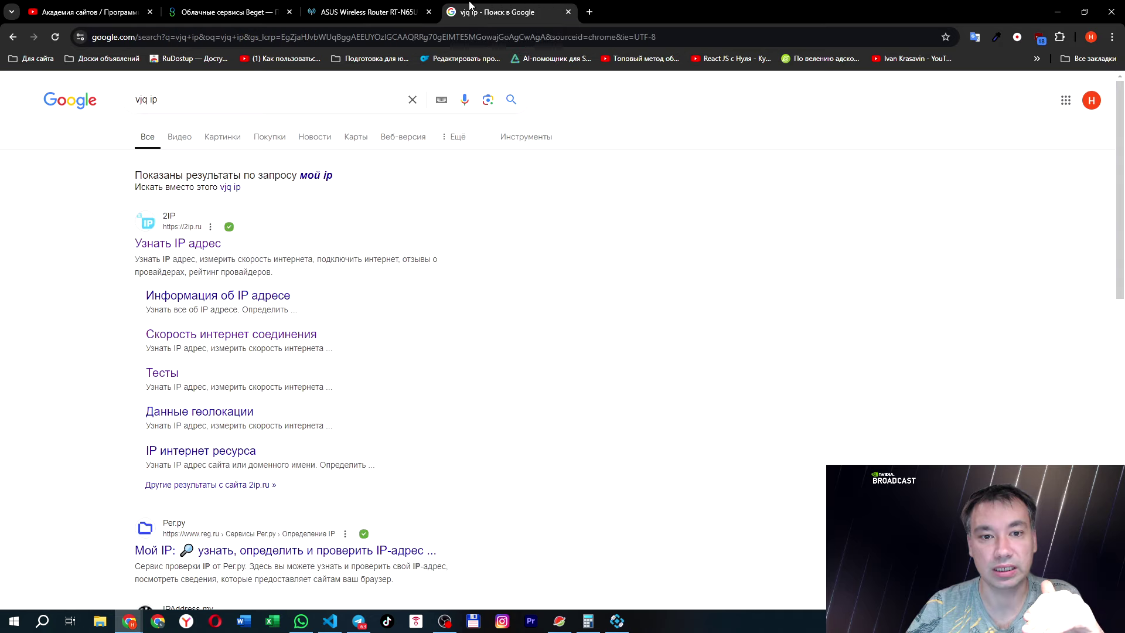
pyautogui.click(410, 12)
pyautogui.click(217, 13)
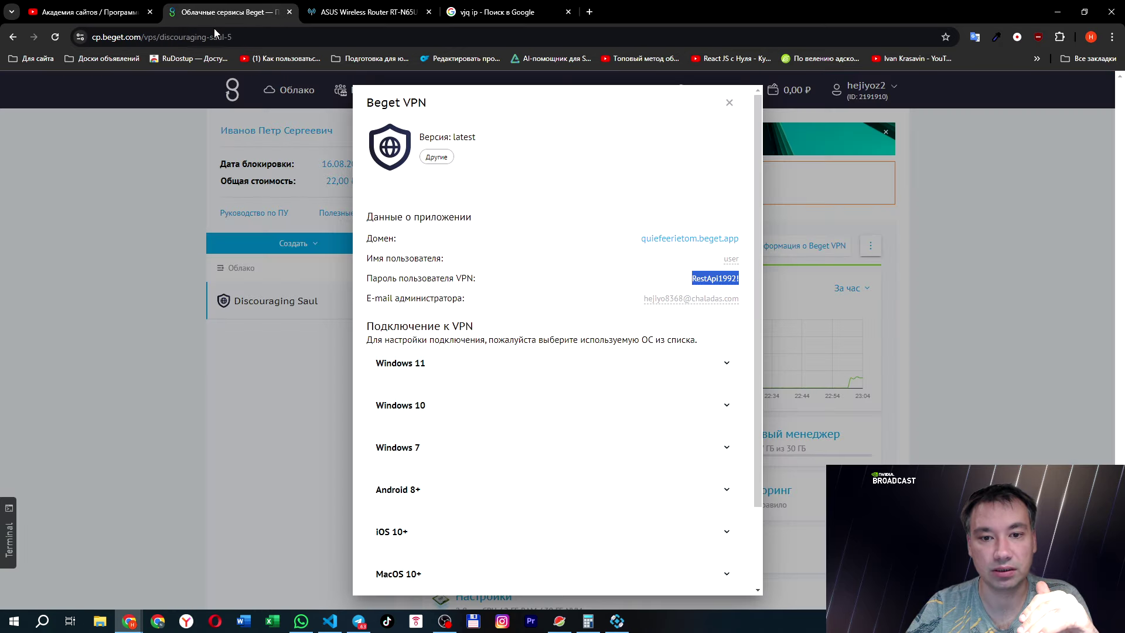
pyautogui.click(173, 352)
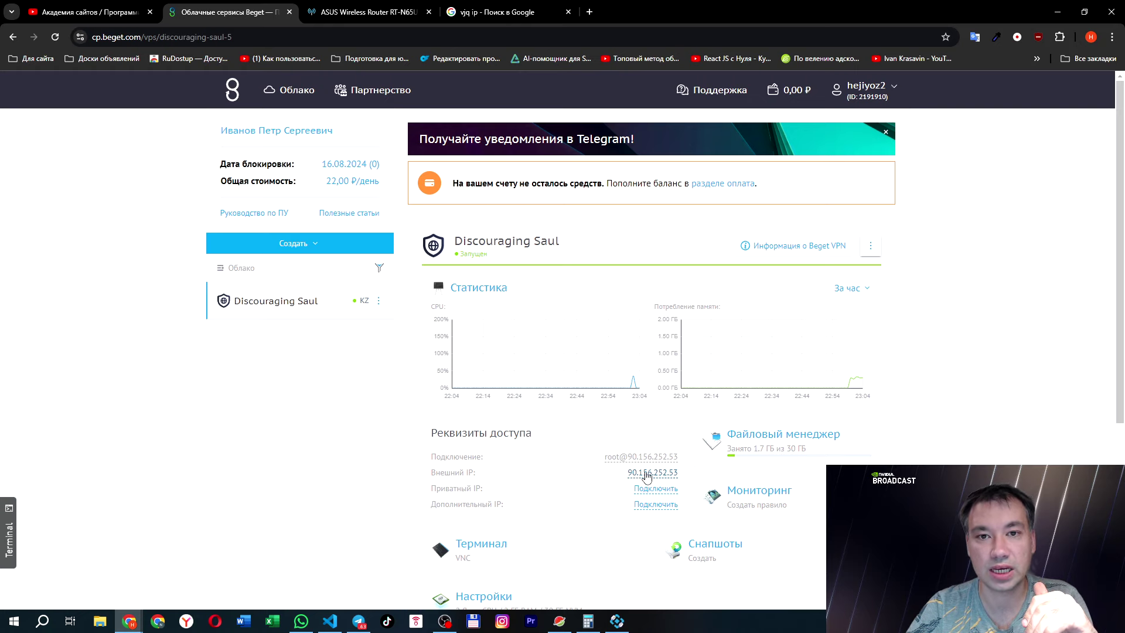
# Check the external IP on 2ip.ru (178.214.244.72), then return to the router's VPN Client page
pyautogui.hotkey('ctrl', '4')
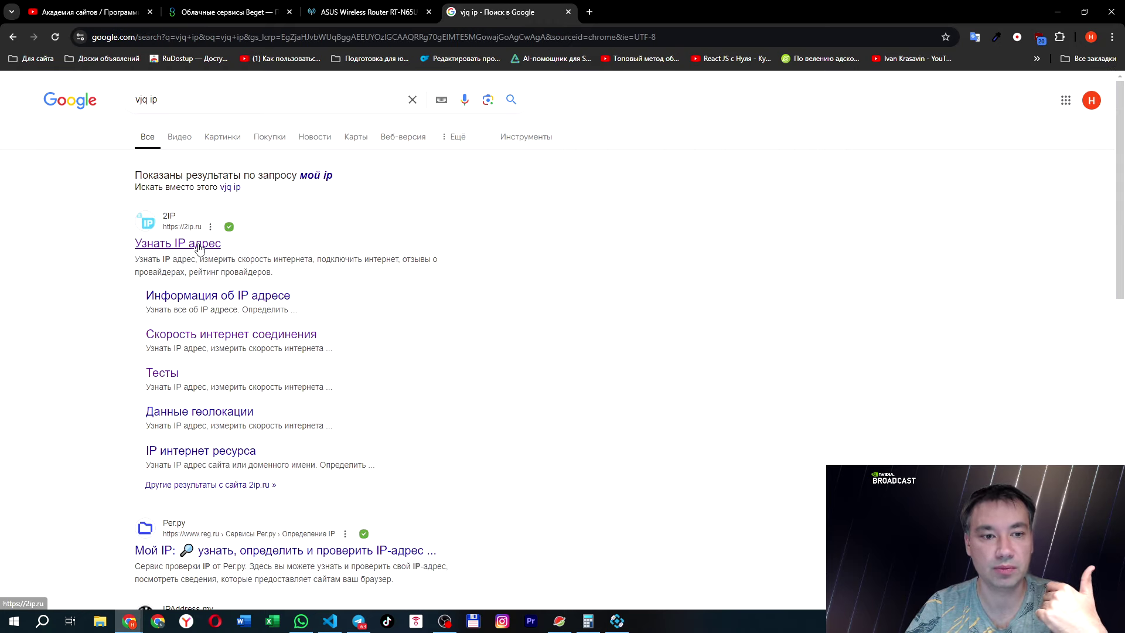
pyautogui.click(199, 248)
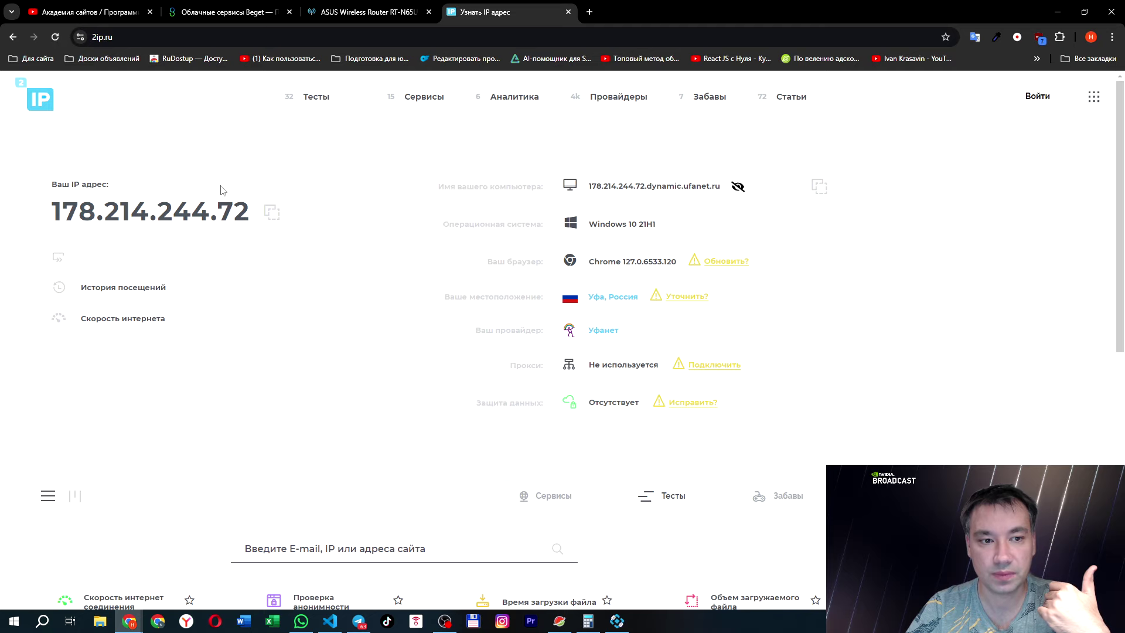
pyautogui.click(349, 13)
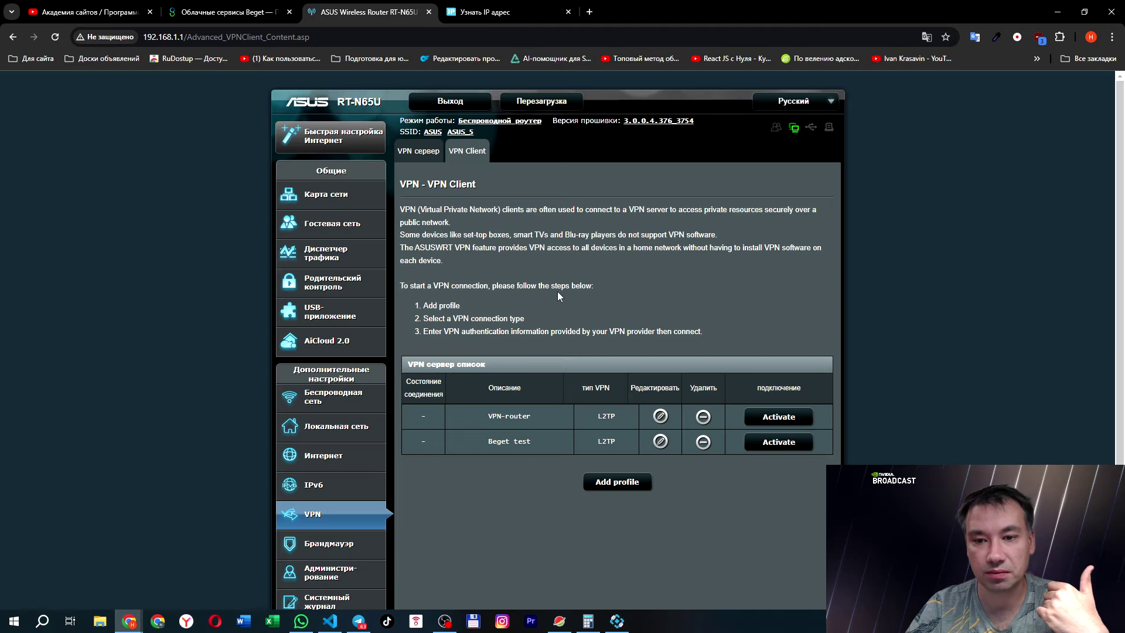
pyautogui.hotkey('ctrl', '2')
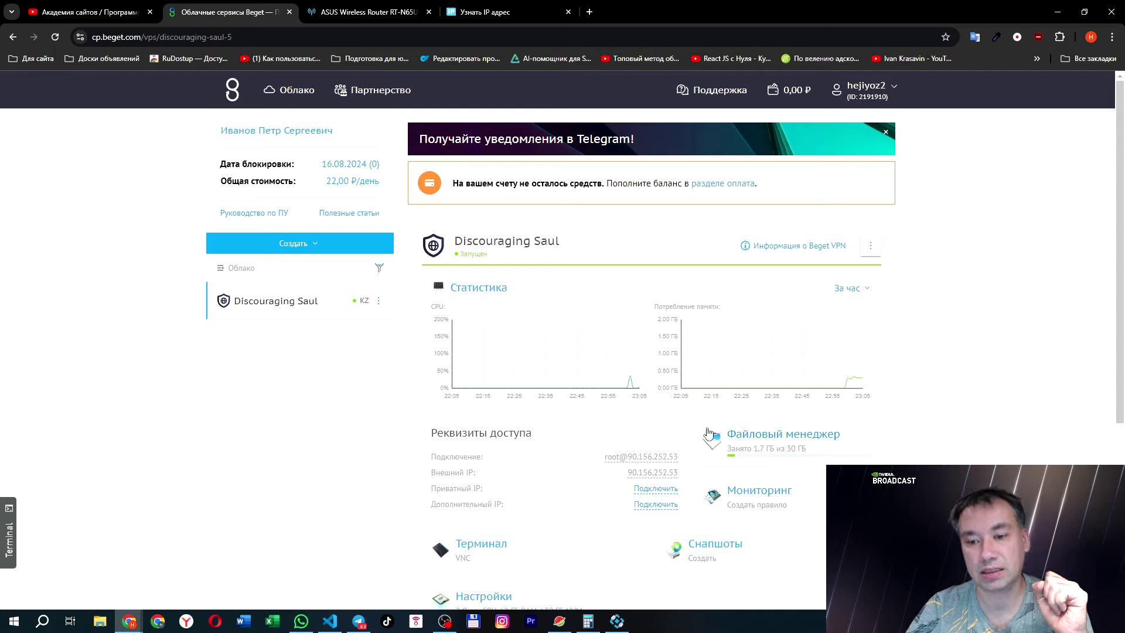
pyautogui.click(348, 20)
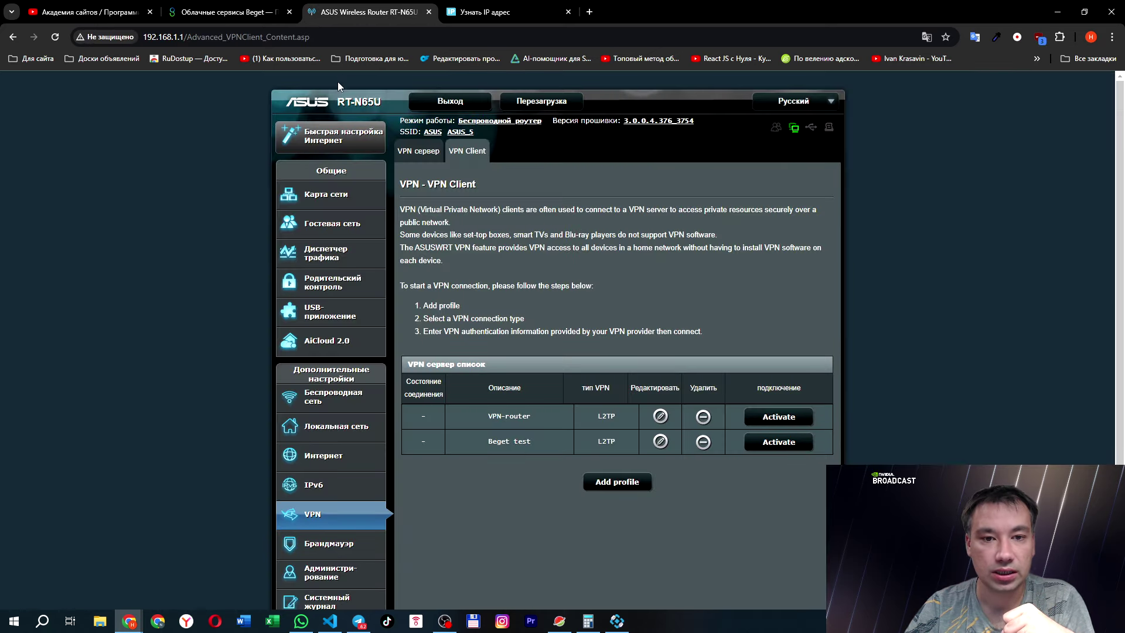
# On the router's Интернет page, set the WAN-подключение type to L2TP
pyautogui.click(322, 457)
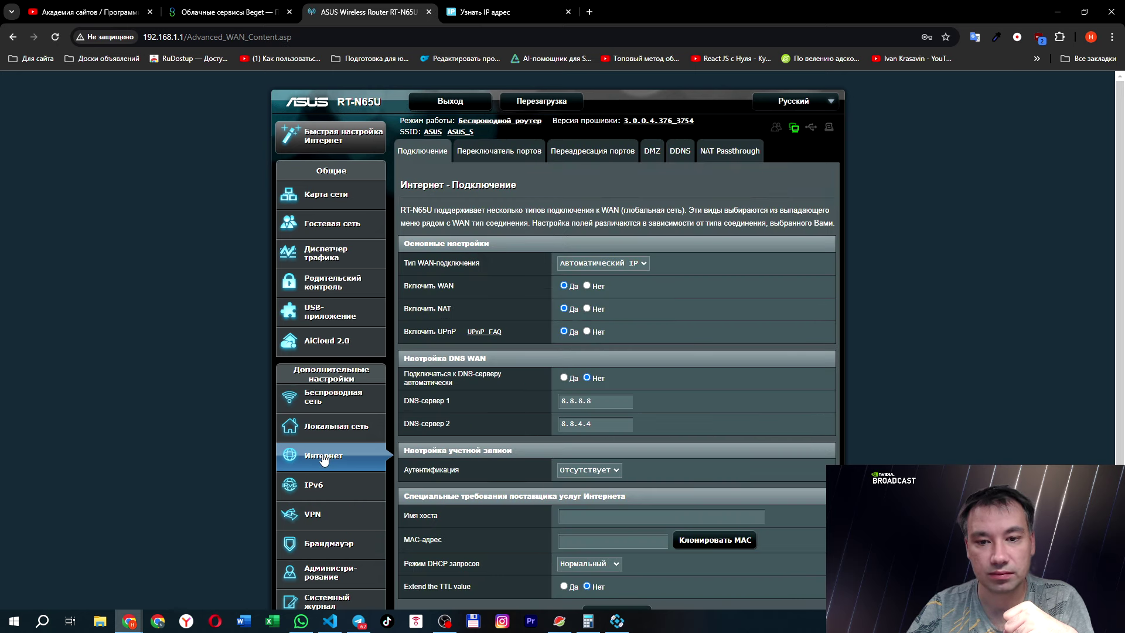
pyautogui.click(633, 264)
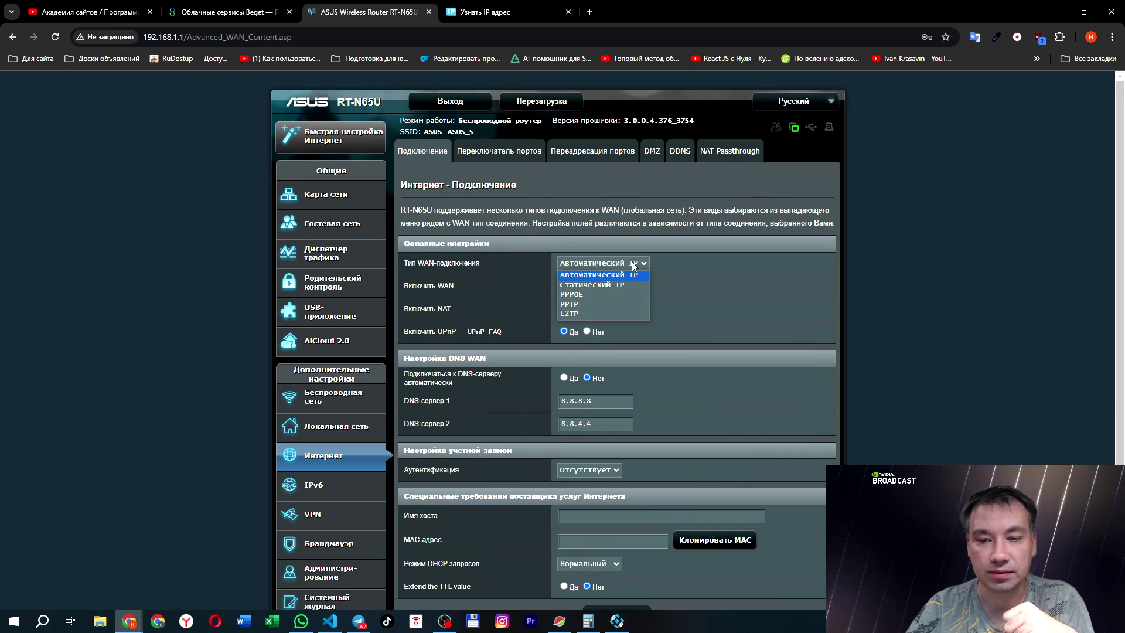
pyautogui.click(577, 315)
pyautogui.click(592, 263)
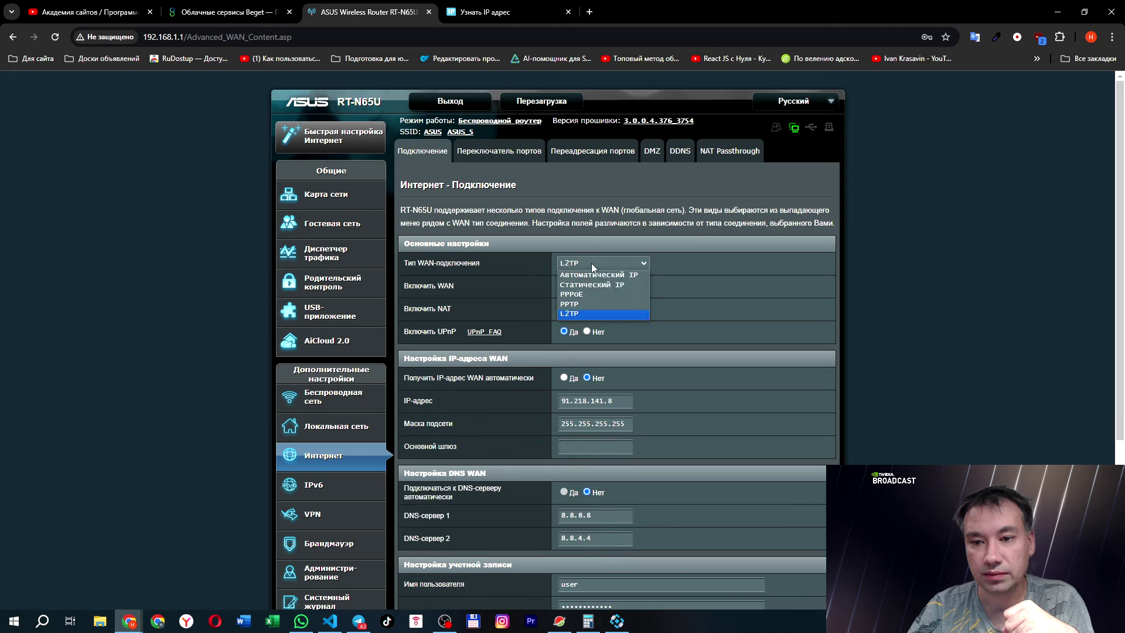
pyautogui.click(592, 262)
pyautogui.click(588, 264)
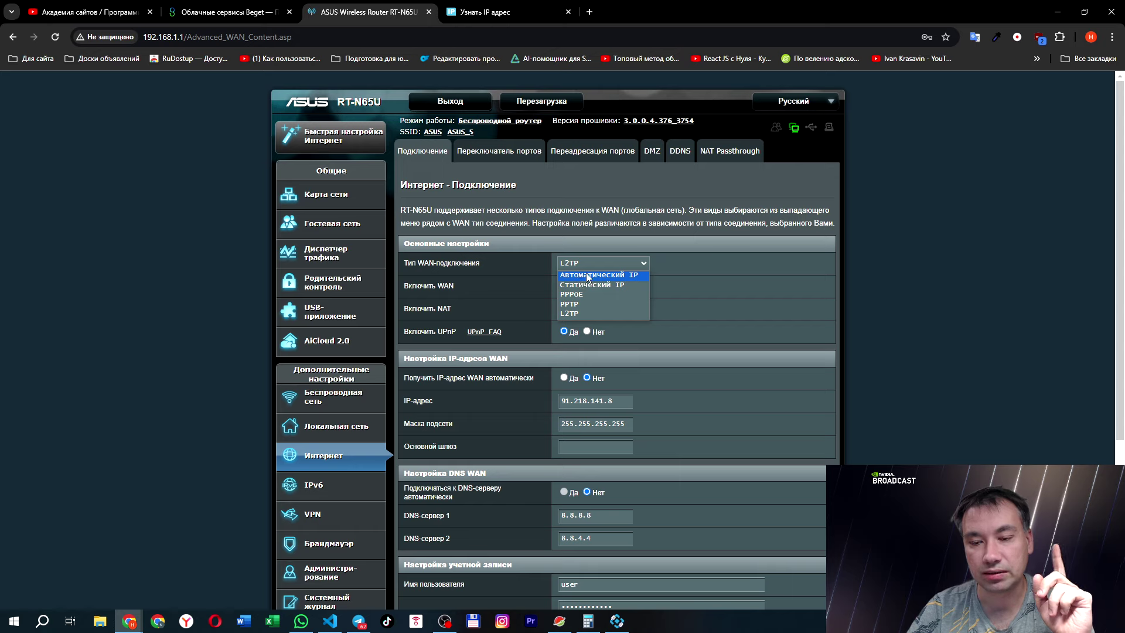
pyautogui.click(577, 294)
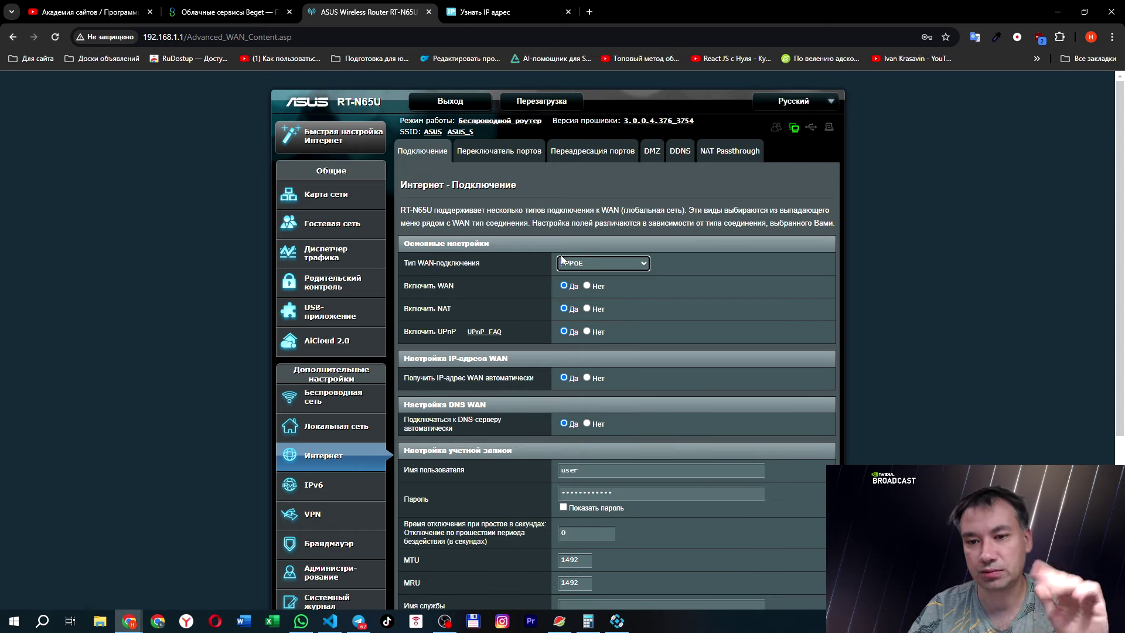
pyautogui.click(583, 265)
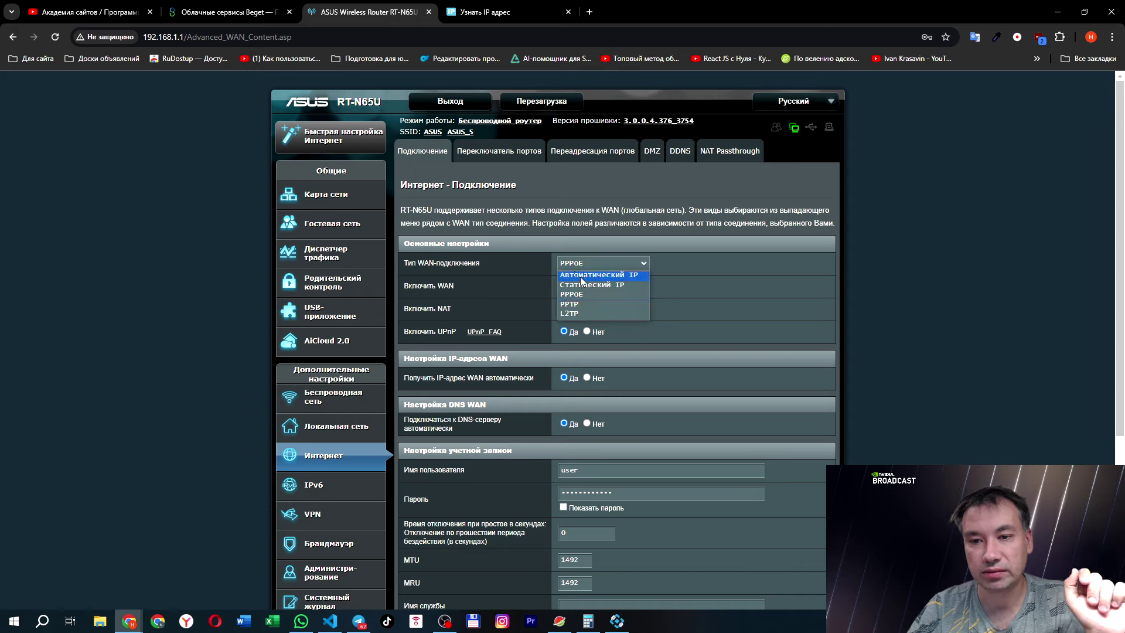
pyautogui.click(571, 314)
# Set WAN IP address and DNS servers to be obtained automatically (Да)
pyautogui.scroll(-1, 599, 316)
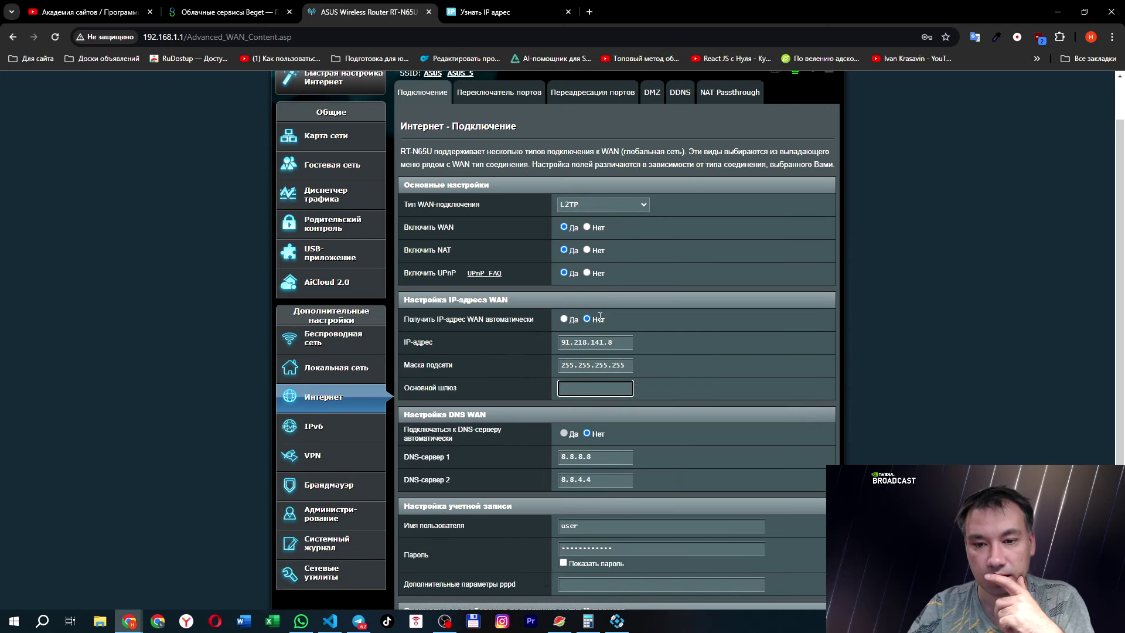
pyautogui.click(564, 319)
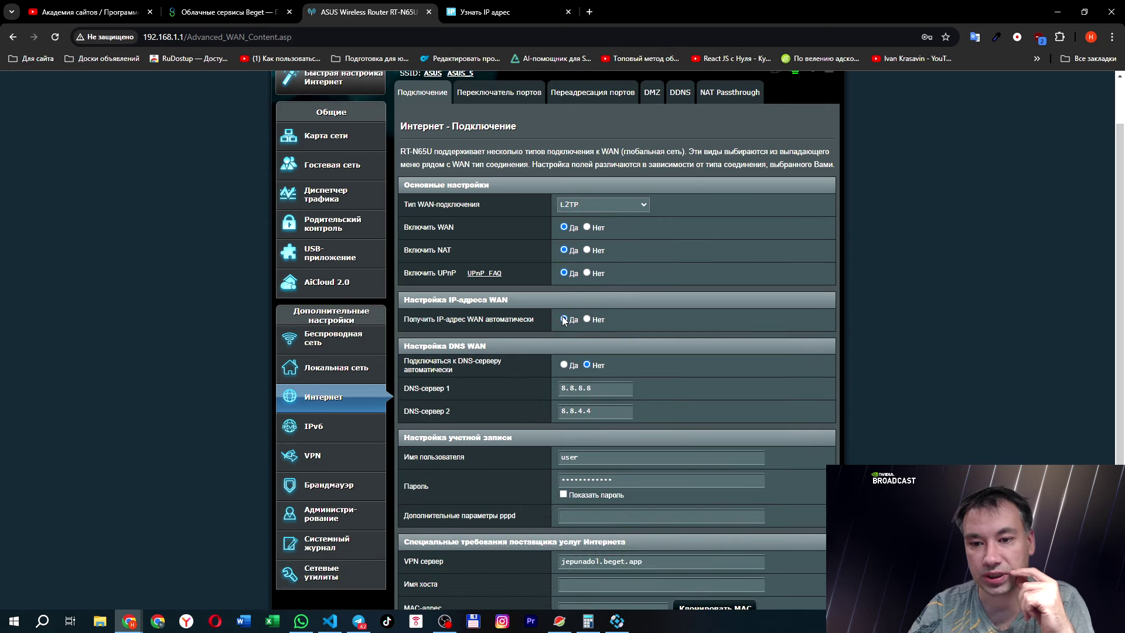
pyautogui.click(564, 364)
# Tick Показать пароль and review the L2TP username, password and VPN server fields
pyautogui.scroll(-1, 587, 361)
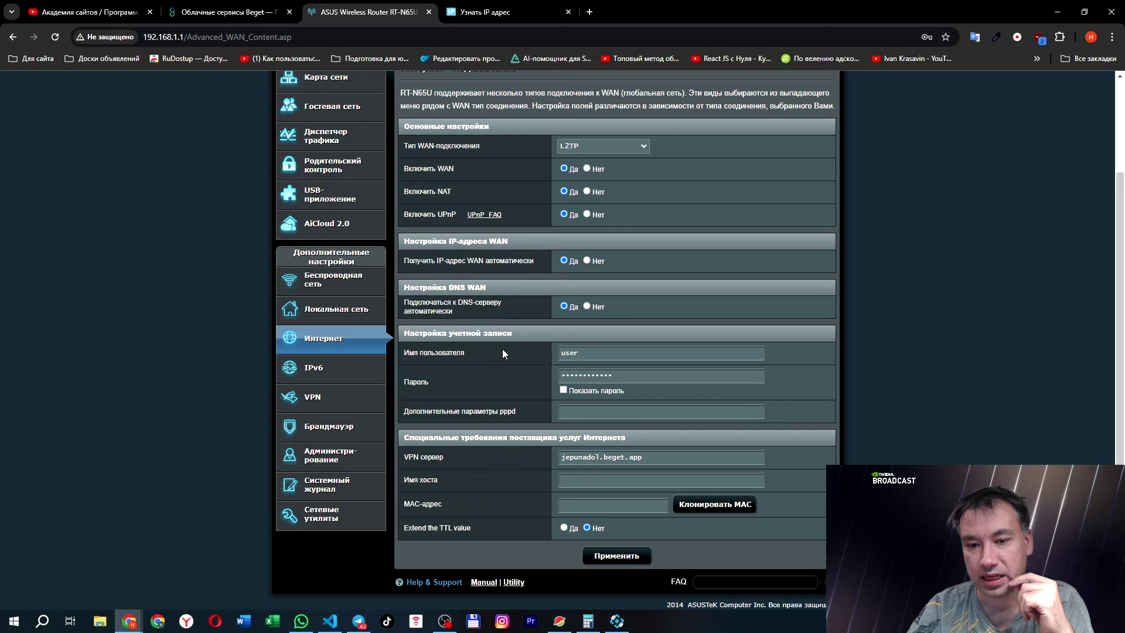
pyautogui.click(586, 353)
pyautogui.click(575, 386)
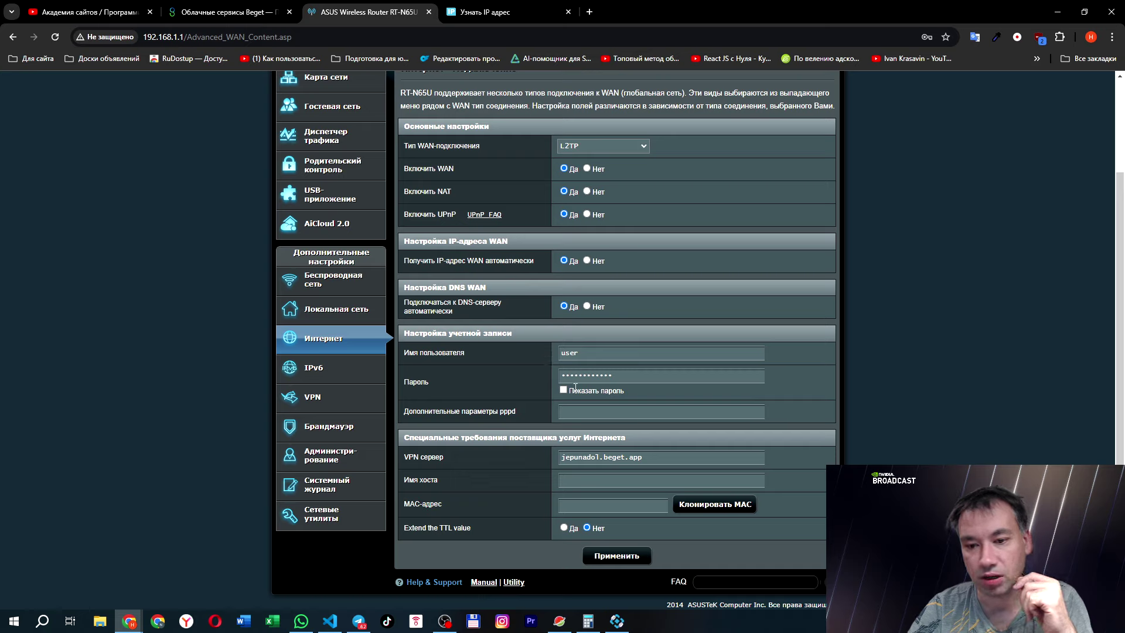
pyautogui.click(609, 380)
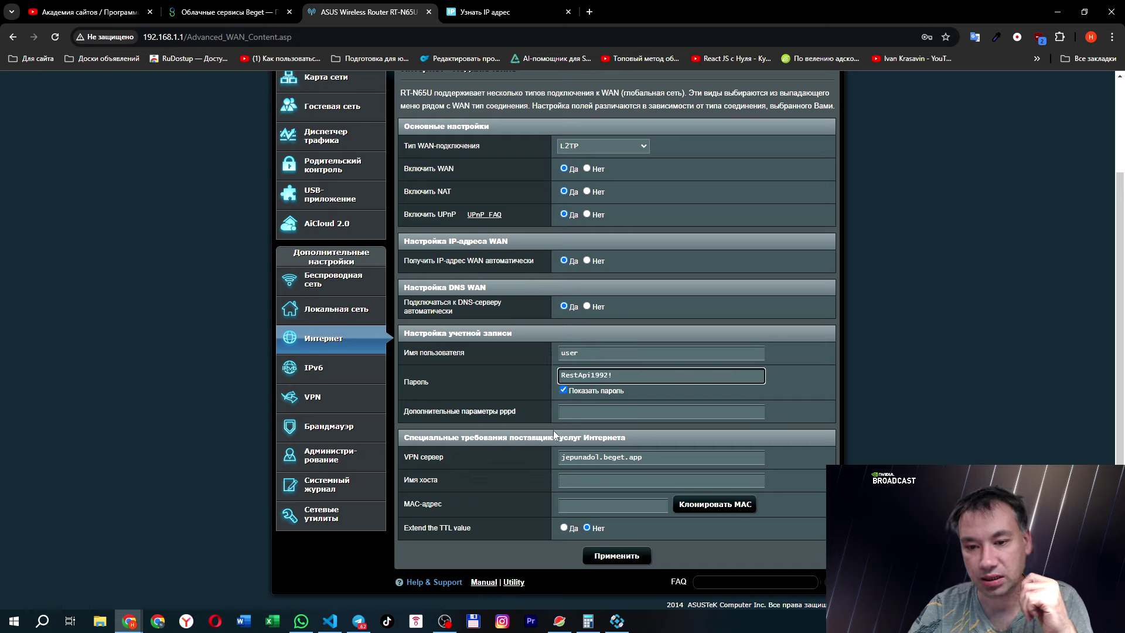
pyautogui.click(587, 455)
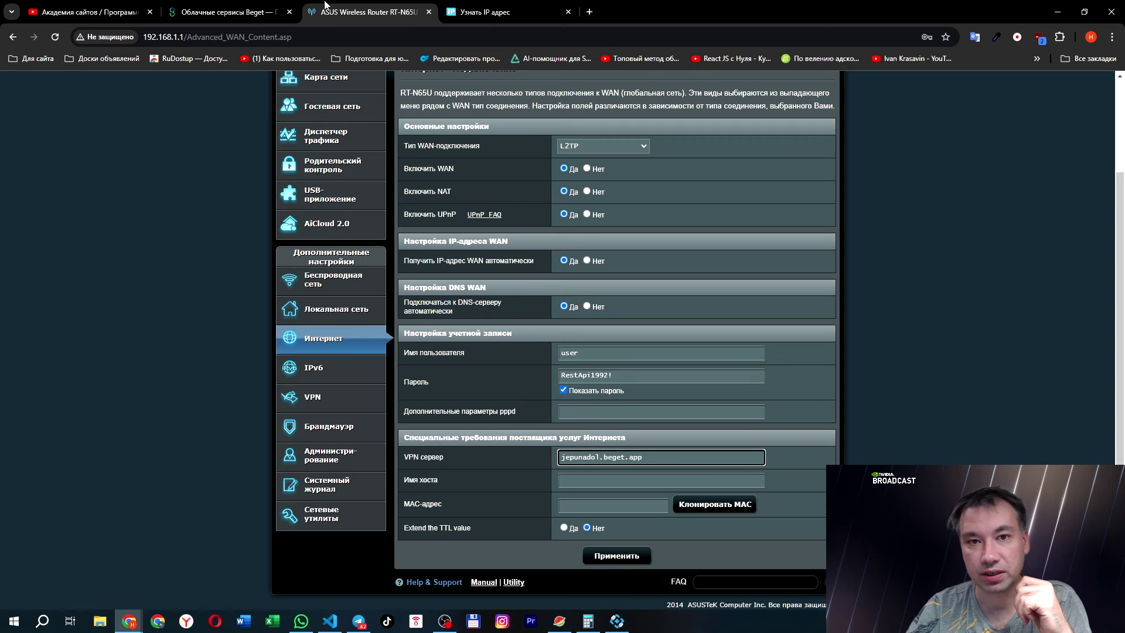
pyautogui.click(202, 7)
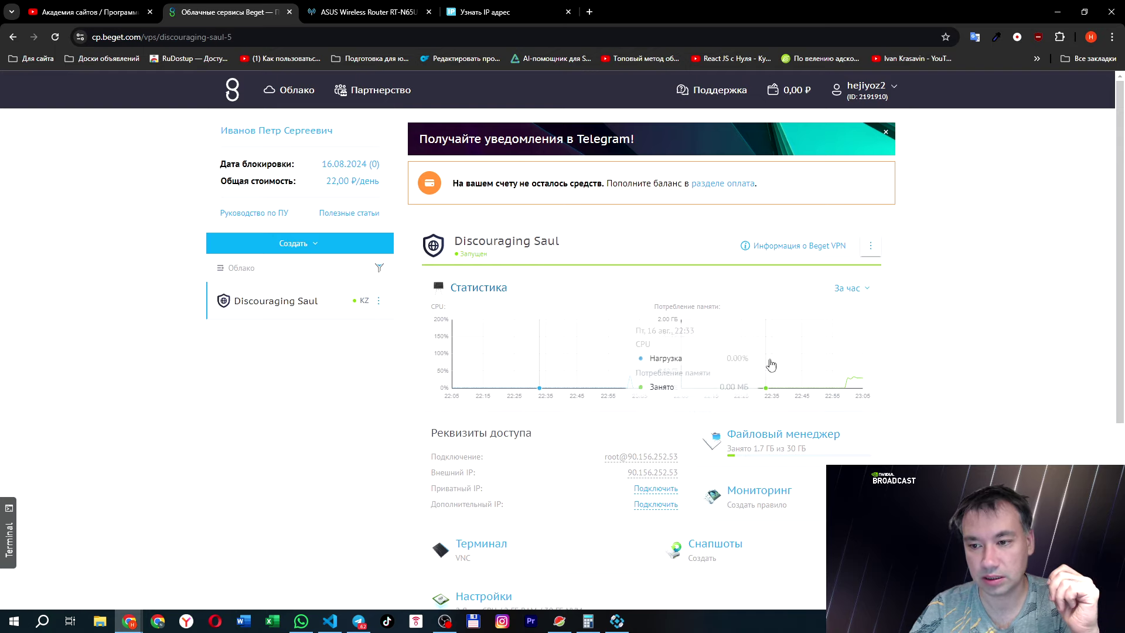
# Paste the administrator e-mail from Beget VPN details into the router's VPN сервер field and apply
pyautogui.click(799, 246)
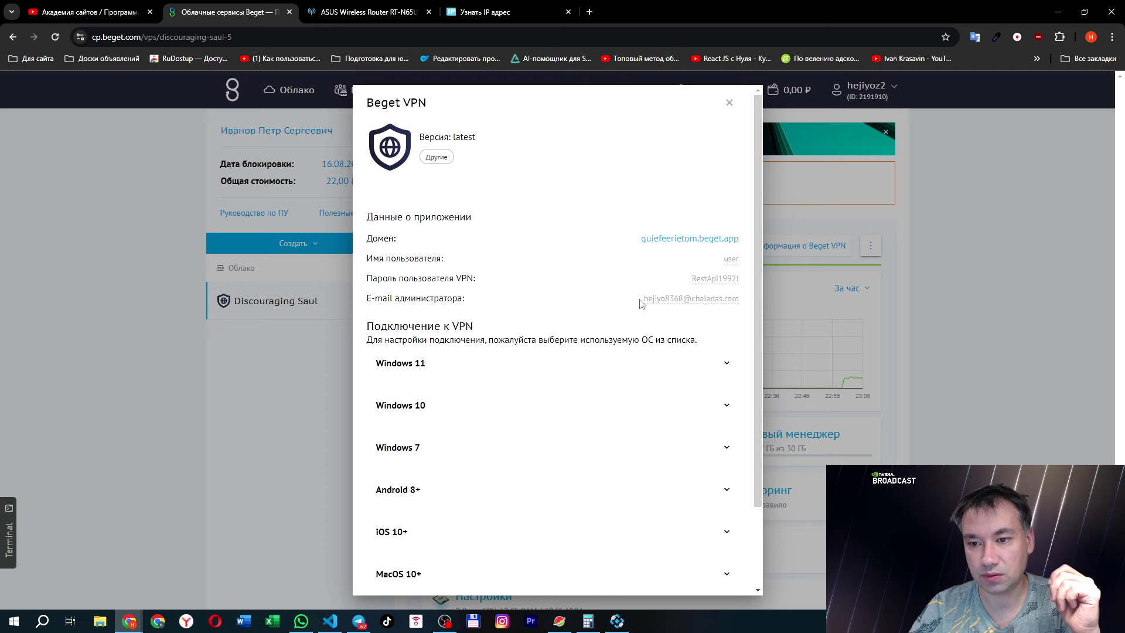
pyautogui.moveTo(645, 299); pyautogui.dragTo(739, 300)
pyautogui.hotkey('ctrl', 'c')
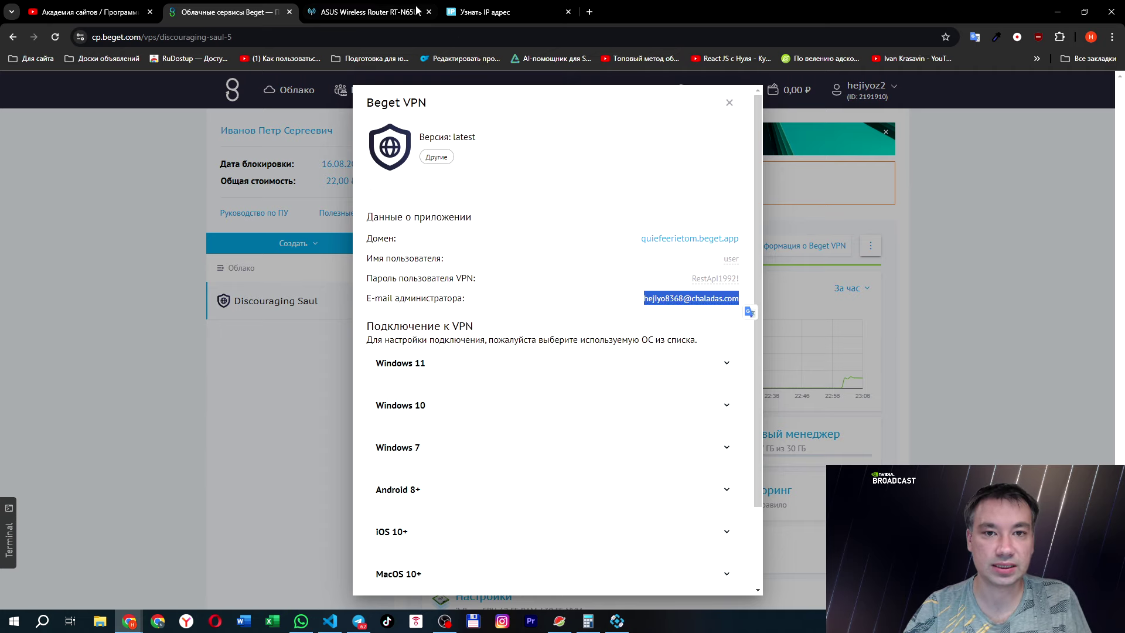
pyautogui.click(349, 11)
pyautogui.hotkey('ctrl', 'a')
pyautogui.hotkey('ctrl', 'v')
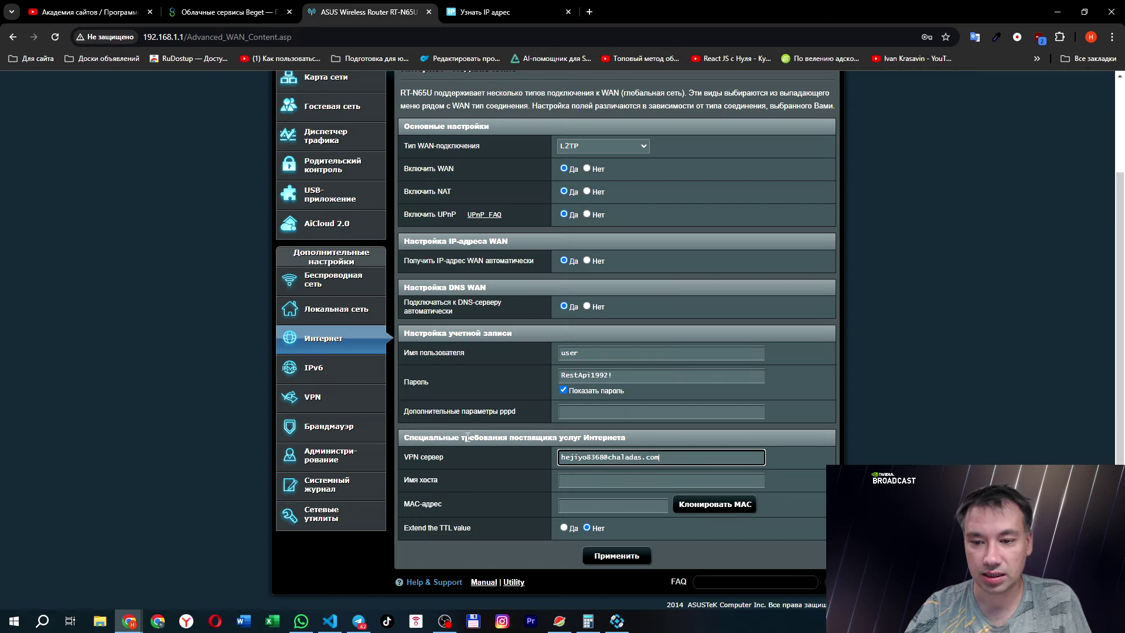
pyautogui.click(597, 557)
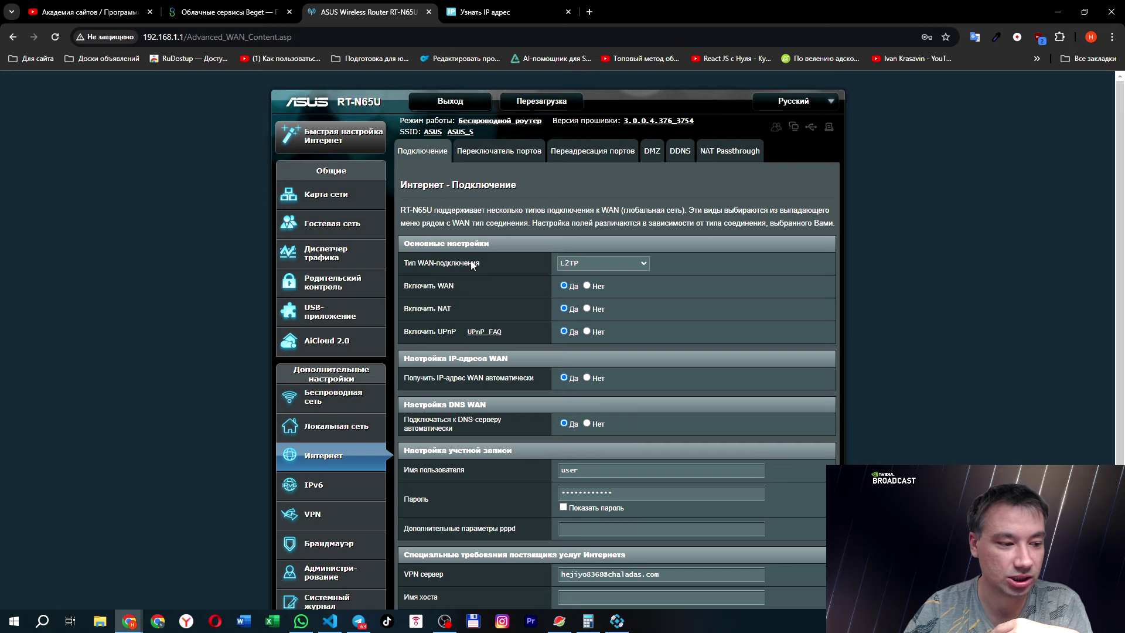
pyautogui.click(595, 9)
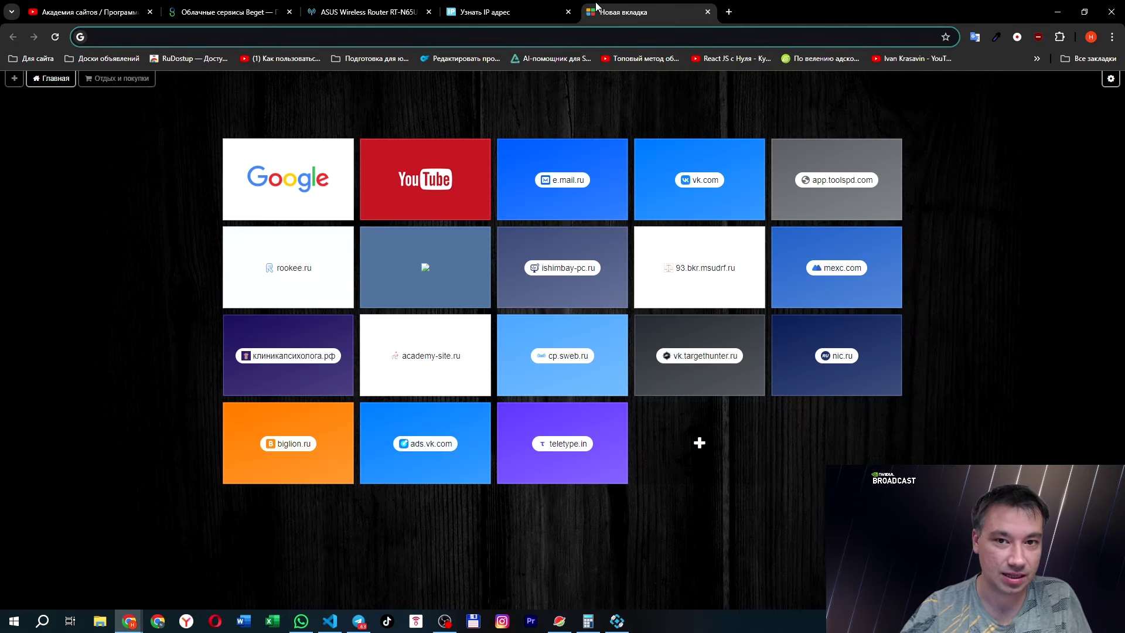
pyautogui.click(544, 10)
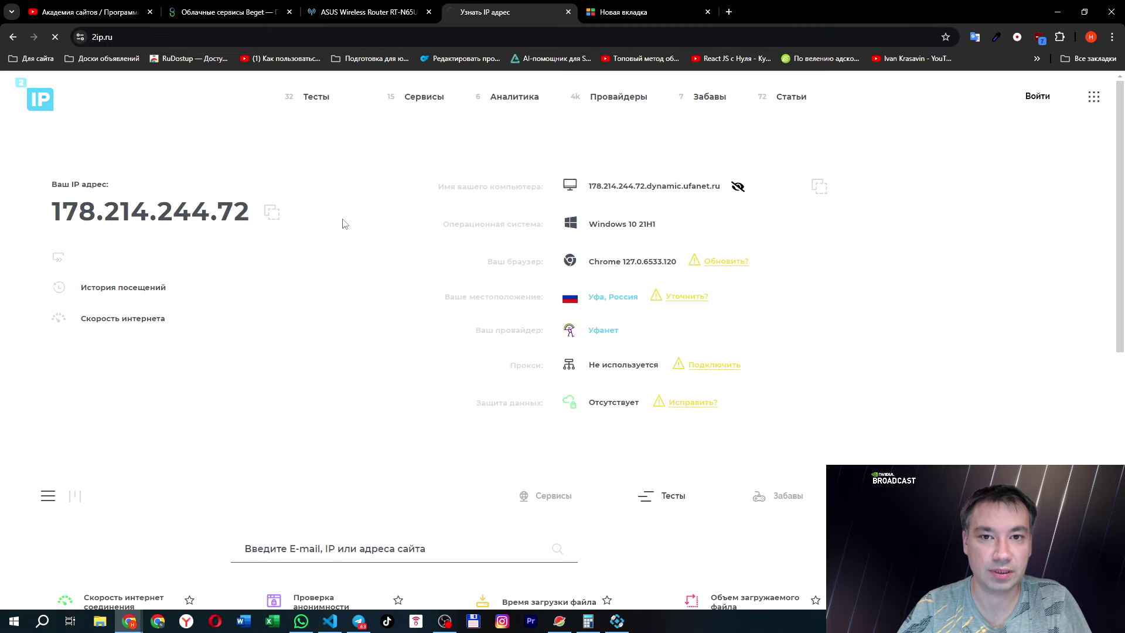
pyautogui.click(412, 8)
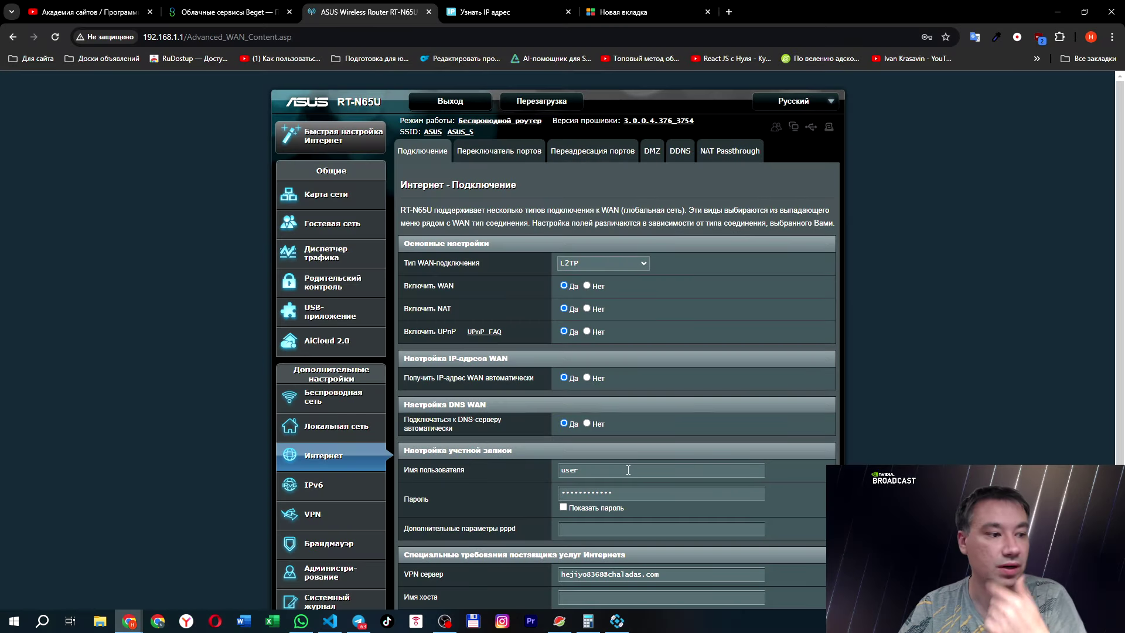
pyautogui.click(502, 6)
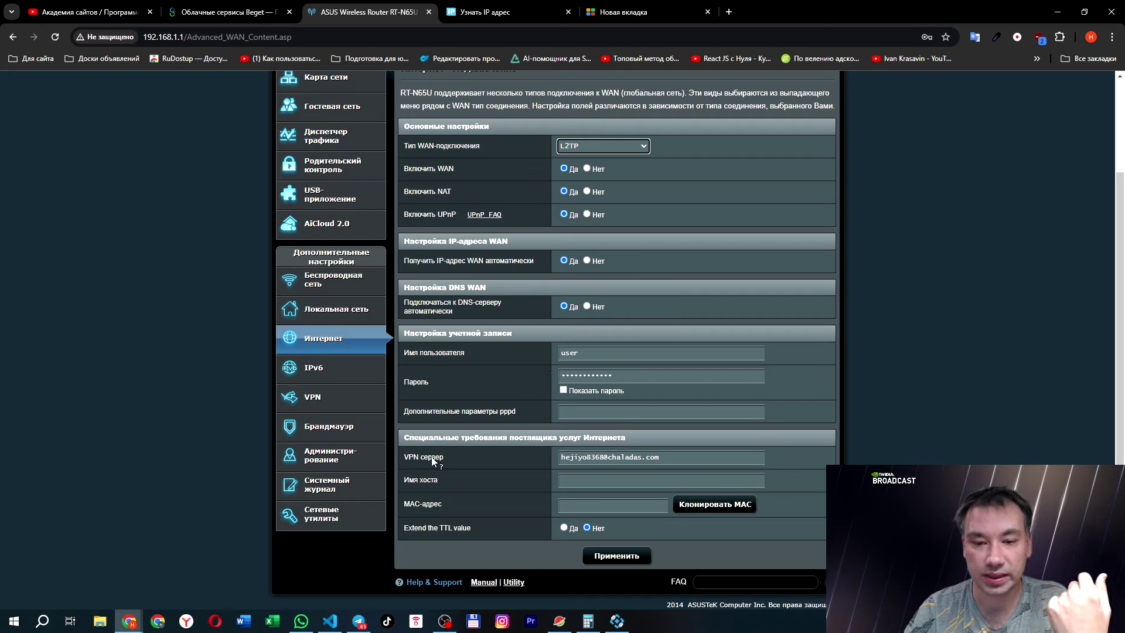
# Compare the router's VPN server value with the Beget VPN details, then recheck the IP on 2ip.ru
pyautogui.moveTo(562, 461); pyautogui.dragTo(704, 459)
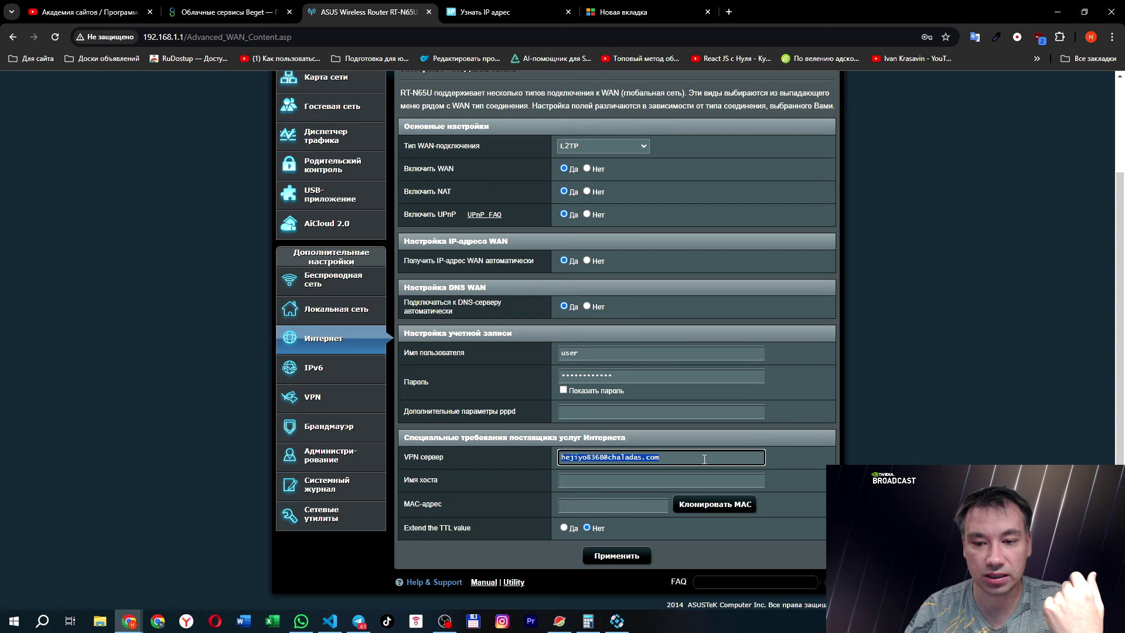
pyautogui.click(206, 11)
pyautogui.click(819, 266)
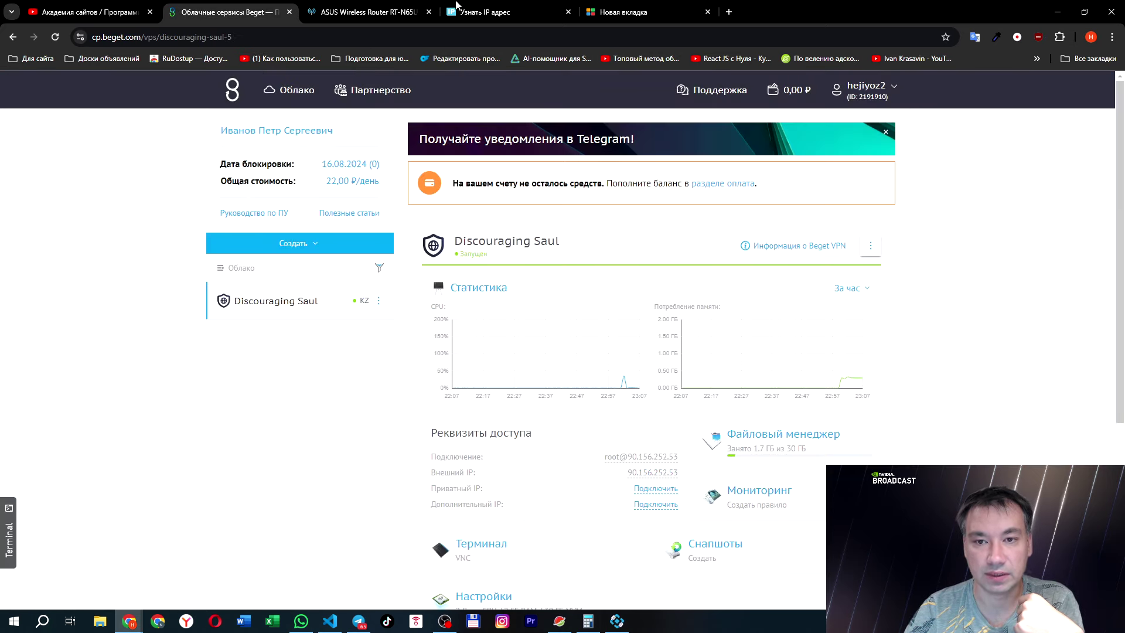
pyautogui.click(392, 6)
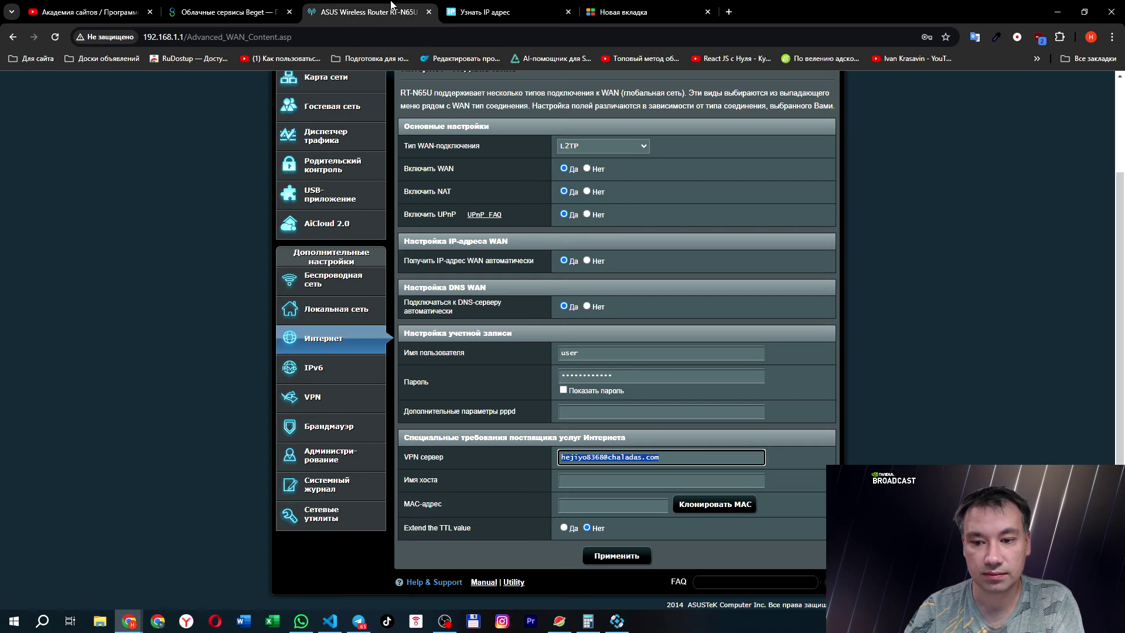
pyautogui.click(462, 6)
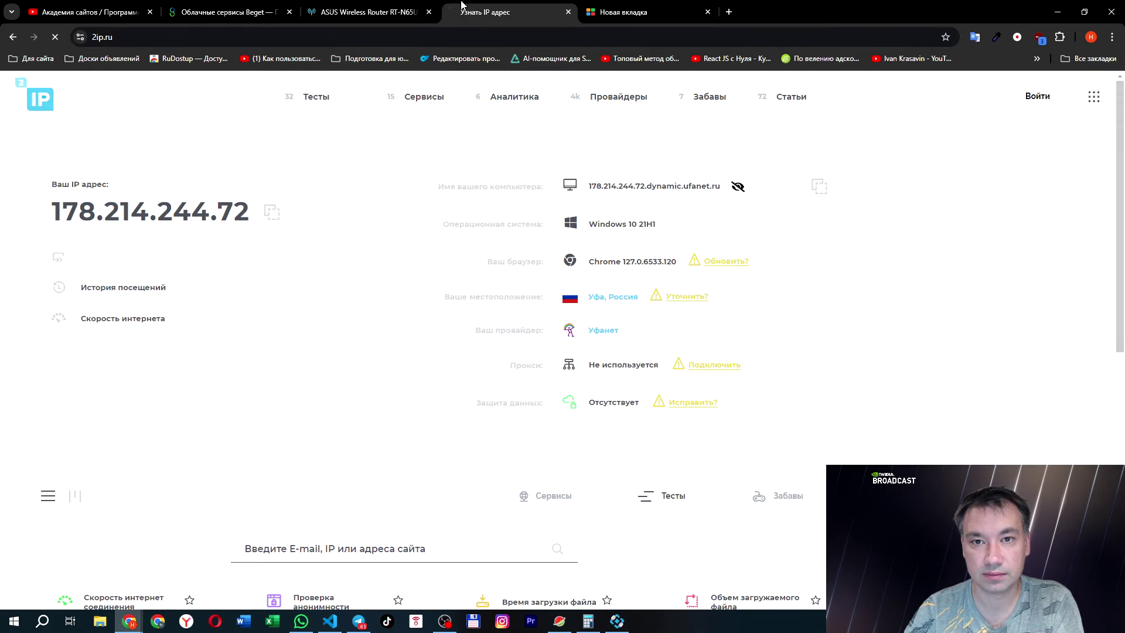
pyautogui.click(381, 7)
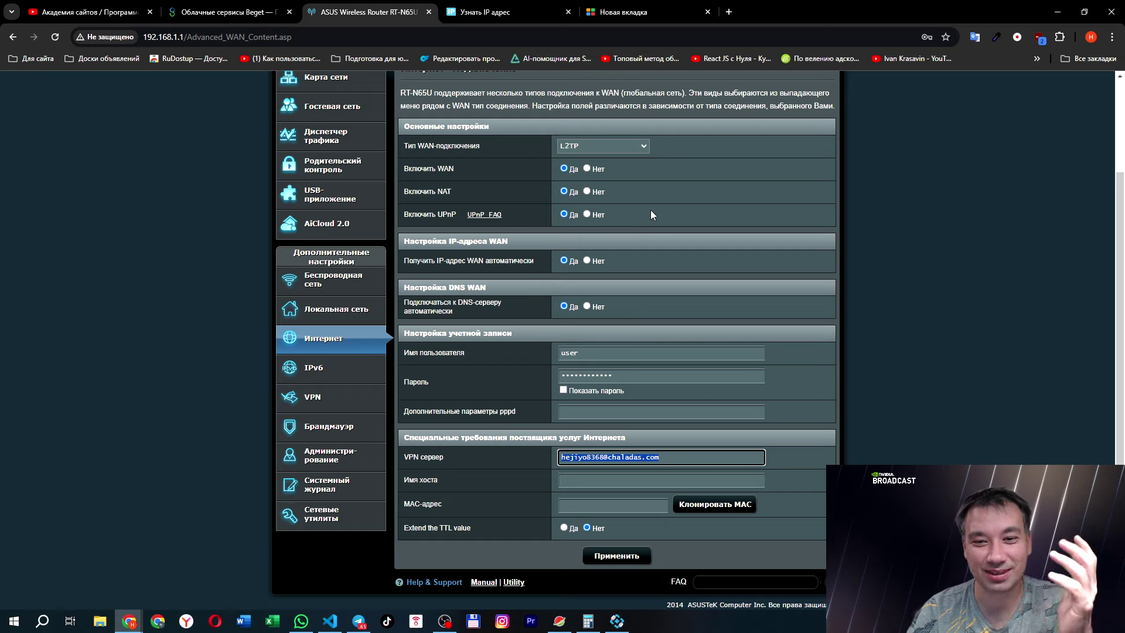
pyautogui.click(486, 13)
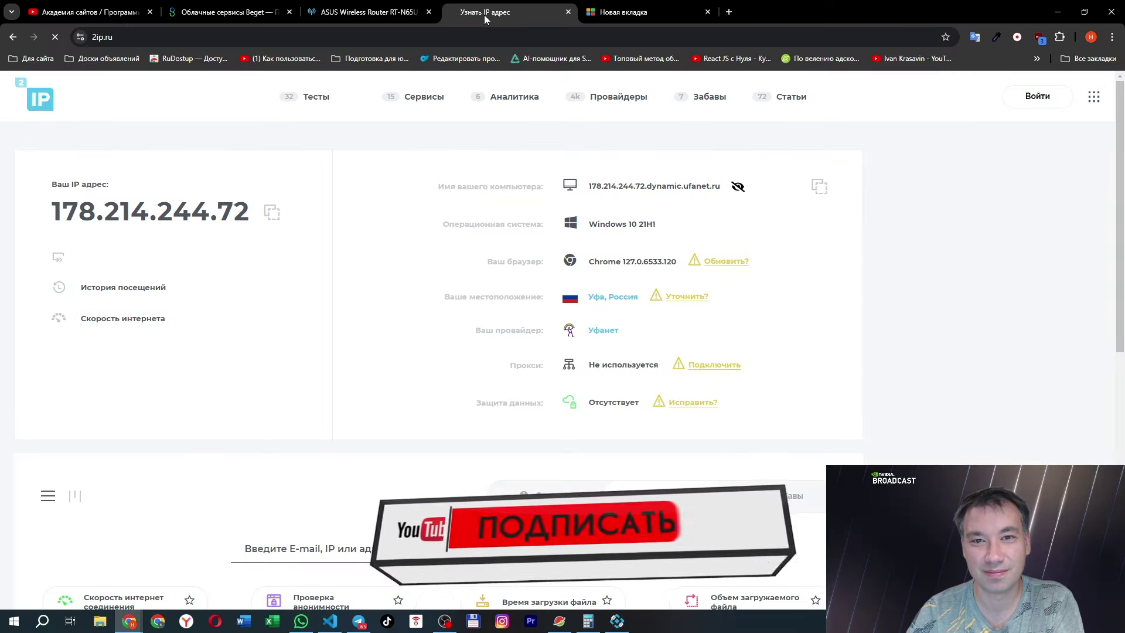
# Confirm the router's WAN connection type remains L2TP
pyautogui.click(401, 13)
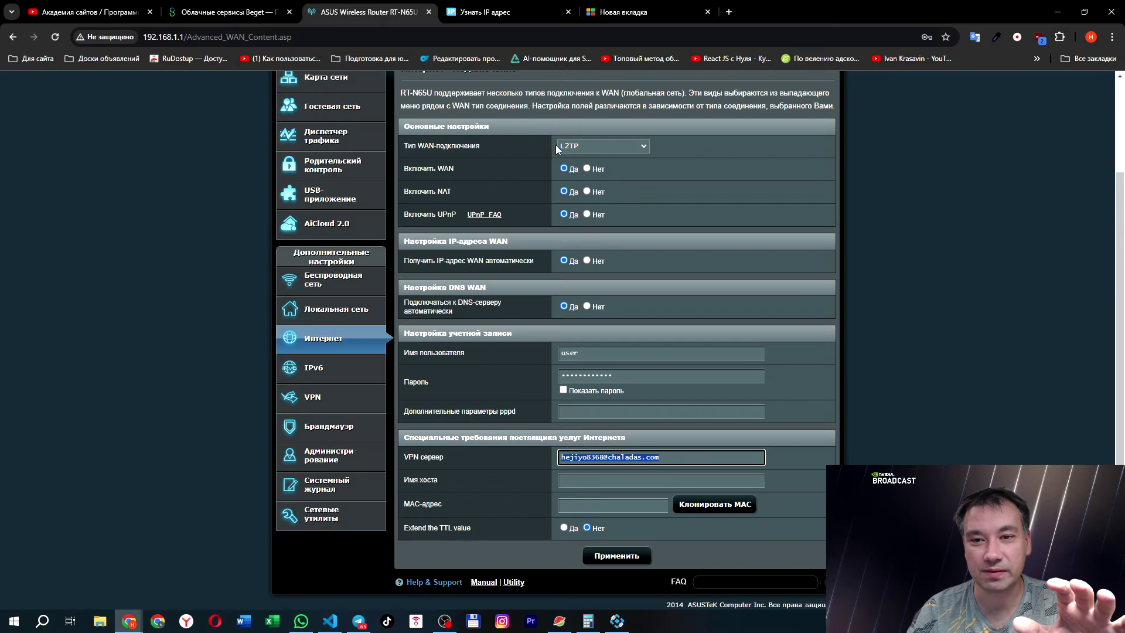
pyautogui.click(574, 147)
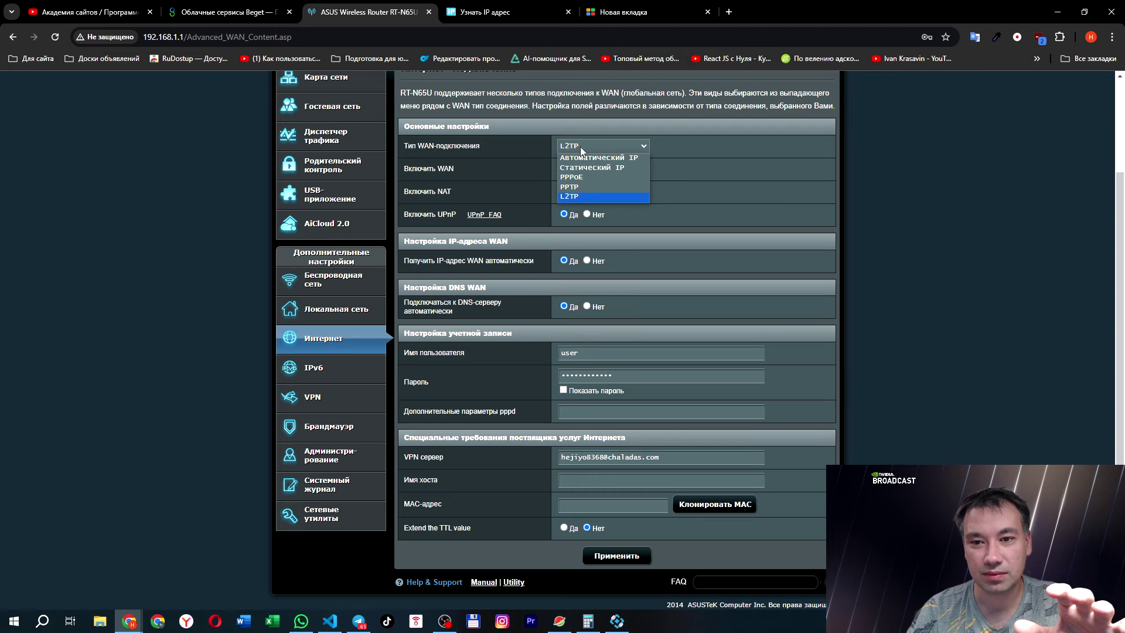
pyautogui.click(580, 146)
pyautogui.scroll(2, 659, 380)
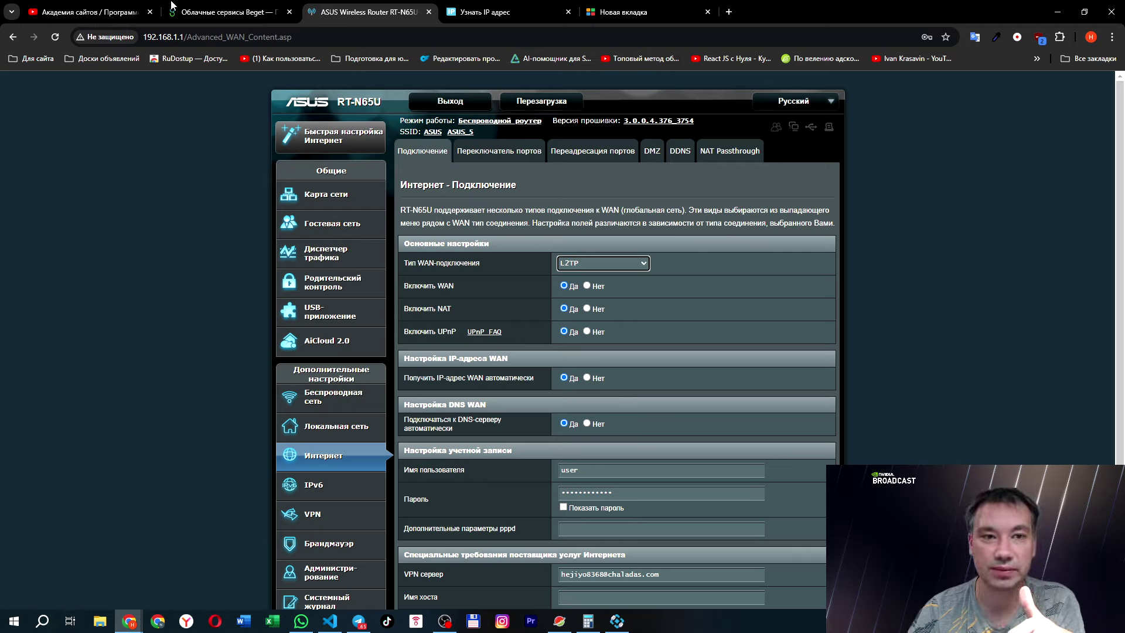
# Move via the Beget panel to the Академия сайтов YouTube channel's videos page
pyautogui.click(101, 9)
pyautogui.click(227, 10)
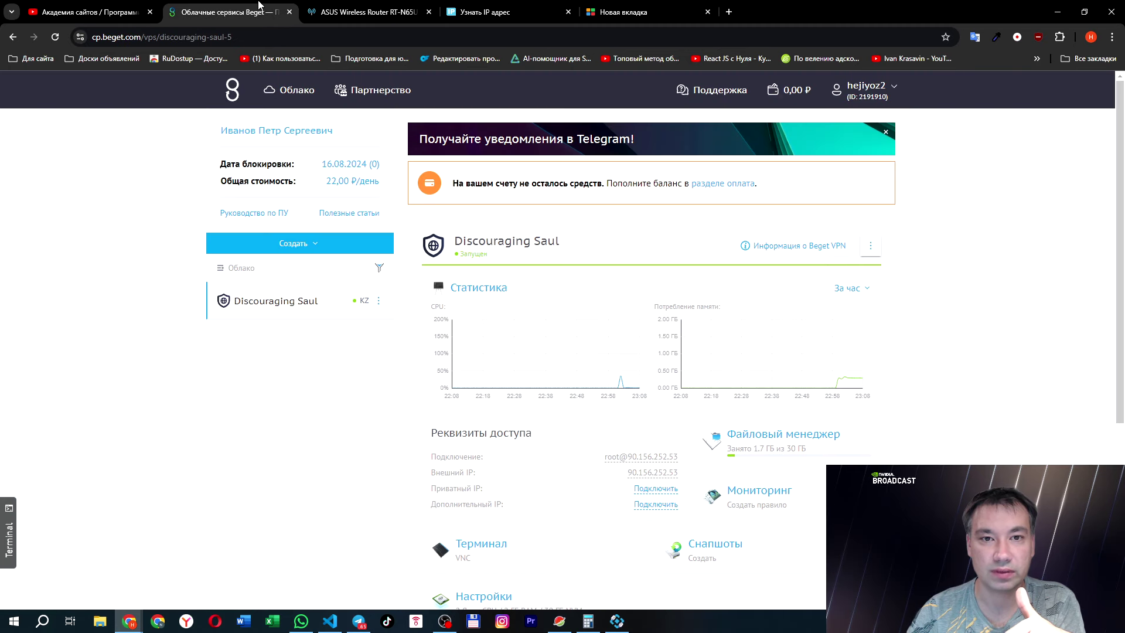
pyautogui.click(88, 11)
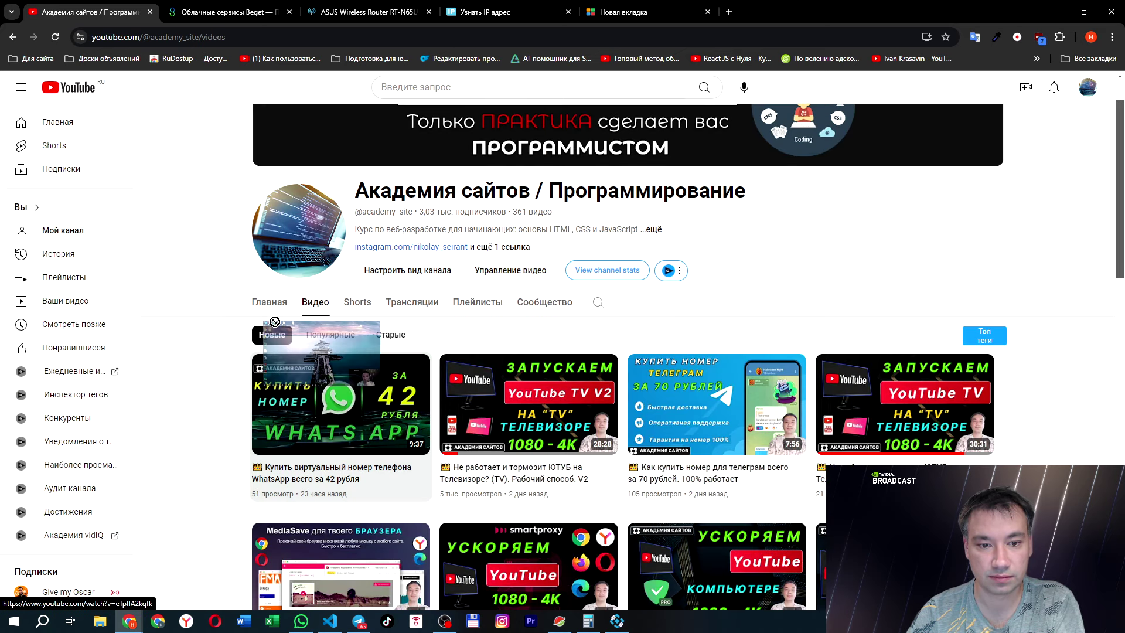
# Open the channel's live video and expand its description with 'ещё'
pyautogui.click(272, 310)
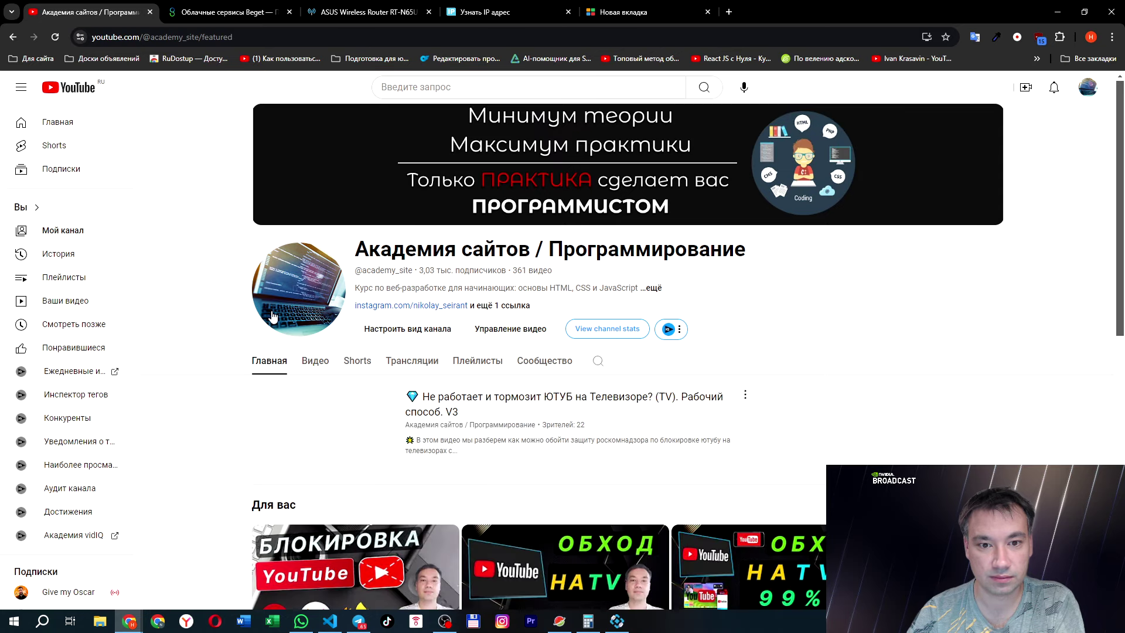
pyautogui.click(311, 411)
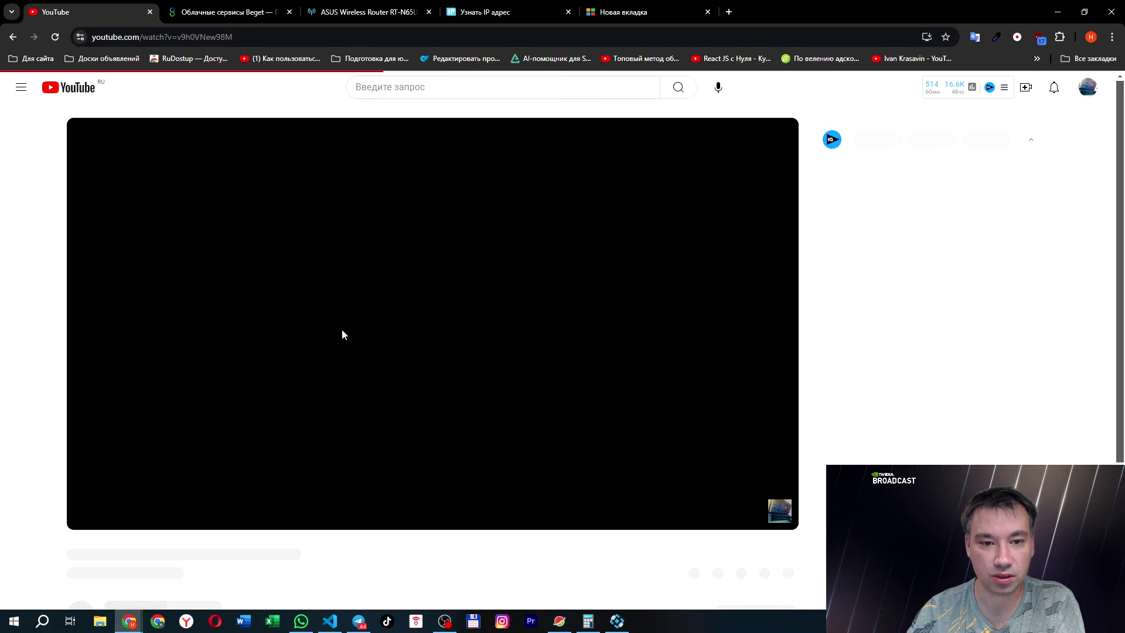
pyautogui.scroll(-3, 317, 327)
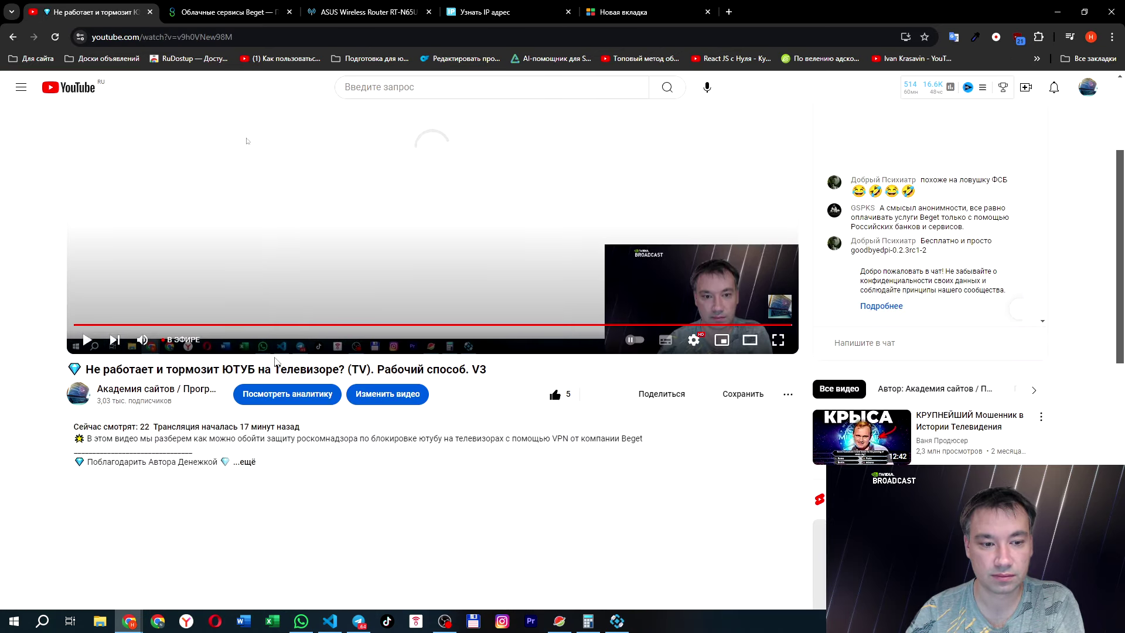
pyautogui.click(244, 462)
pyautogui.scroll(-3, 244, 292)
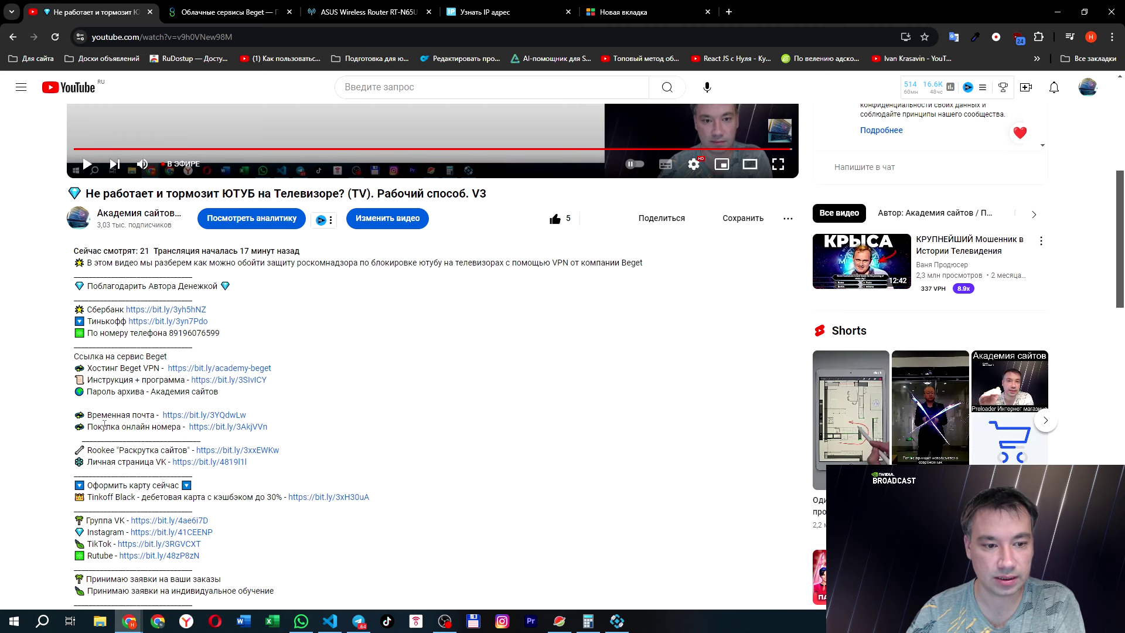
# Open the VK link from the description, close it, and go back to the router tab
pyautogui.moveTo(97, 461); pyautogui.dragTo(192, 463)
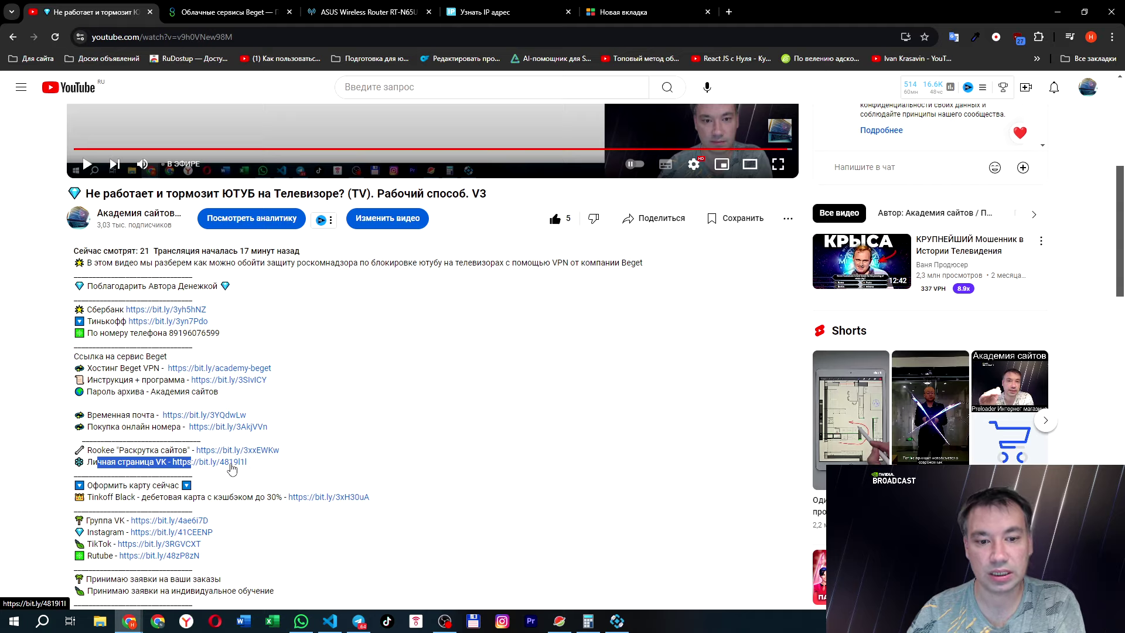
pyautogui.click(232, 467)
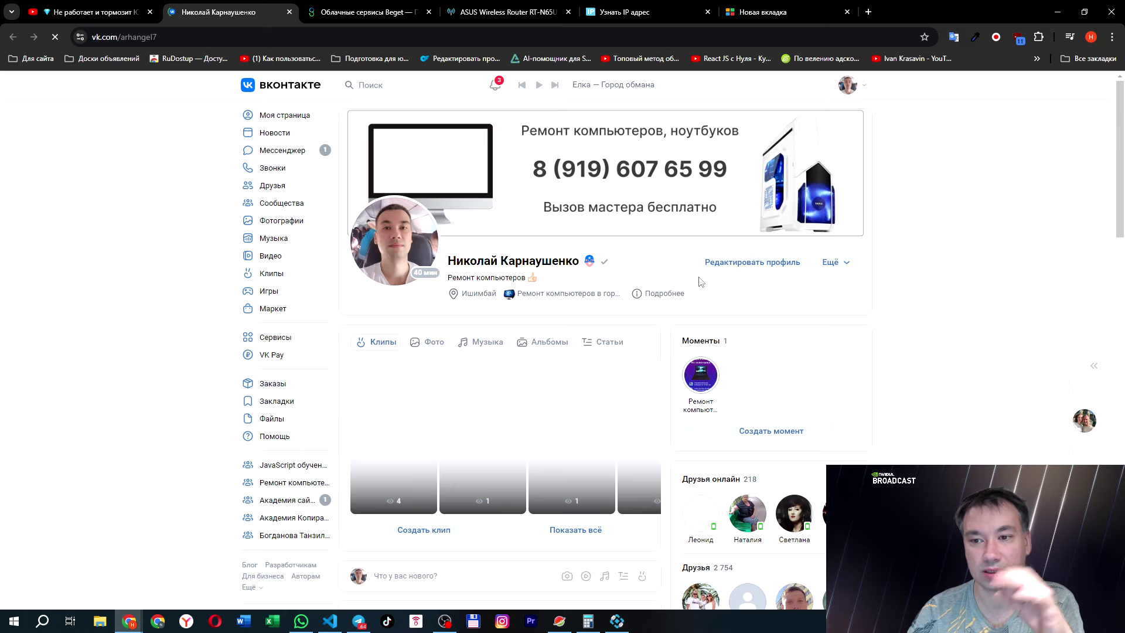
pyautogui.click(289, 13)
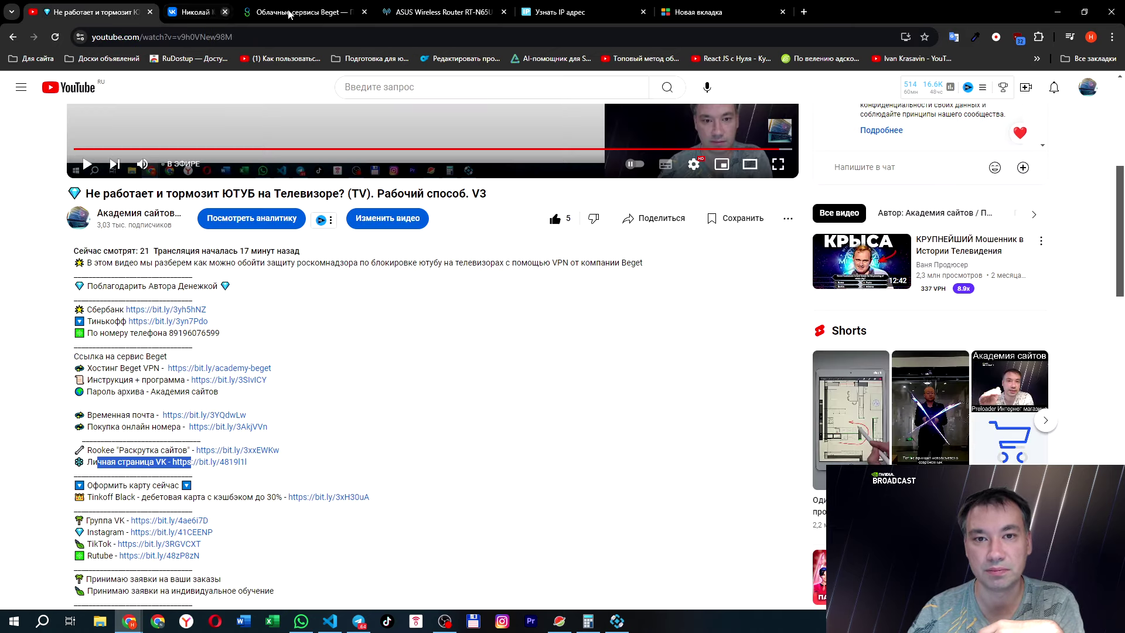
pyautogui.click(403, 9)
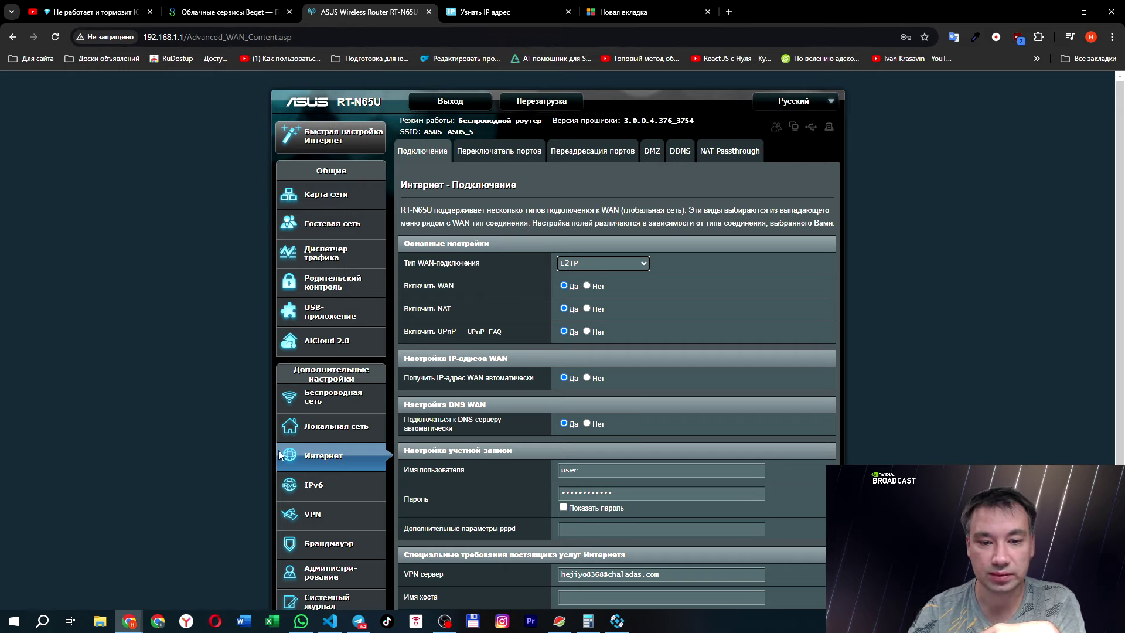
# Revisit the router's VPN and Интернет pages, then open the 'Инструкция + программа' link from the video description
pyautogui.click(316, 516)
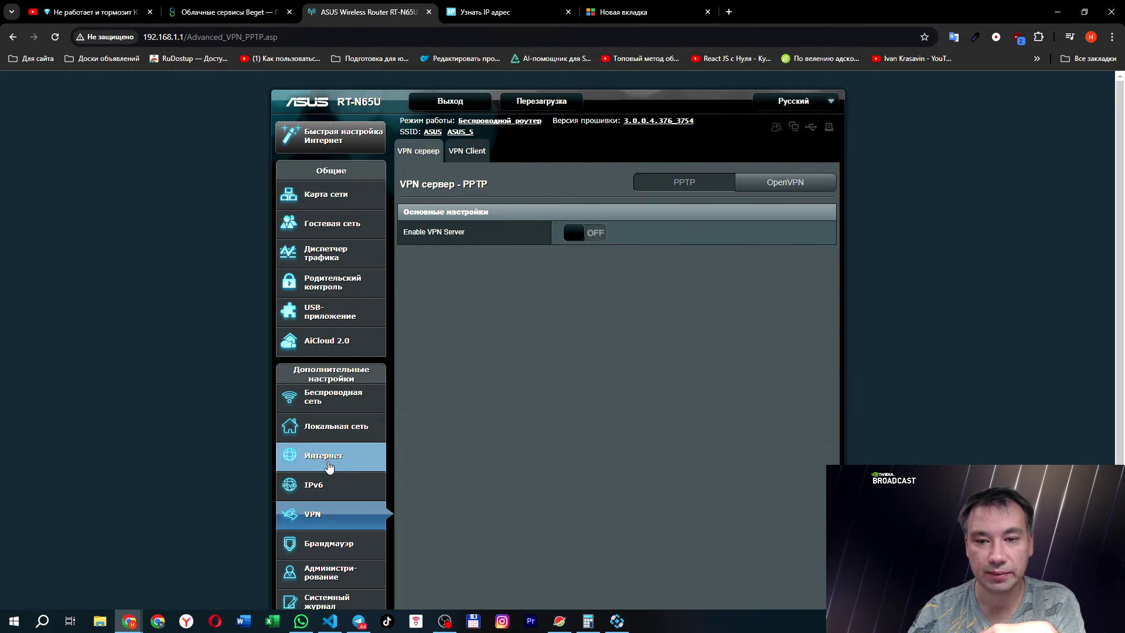
pyautogui.click(327, 462)
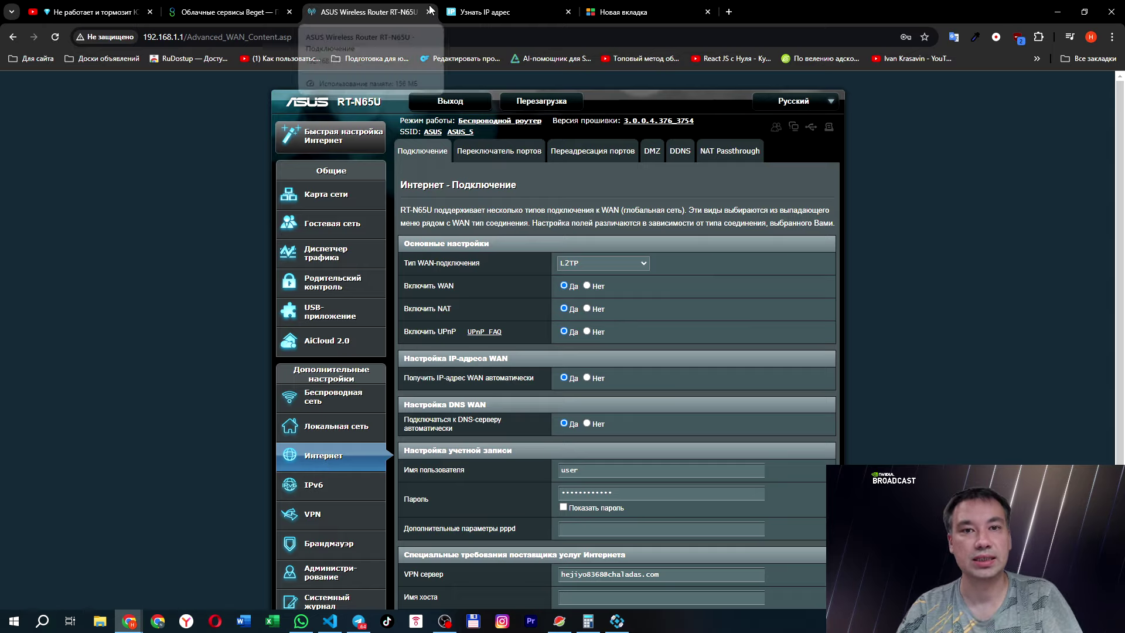
pyautogui.click(228, 12)
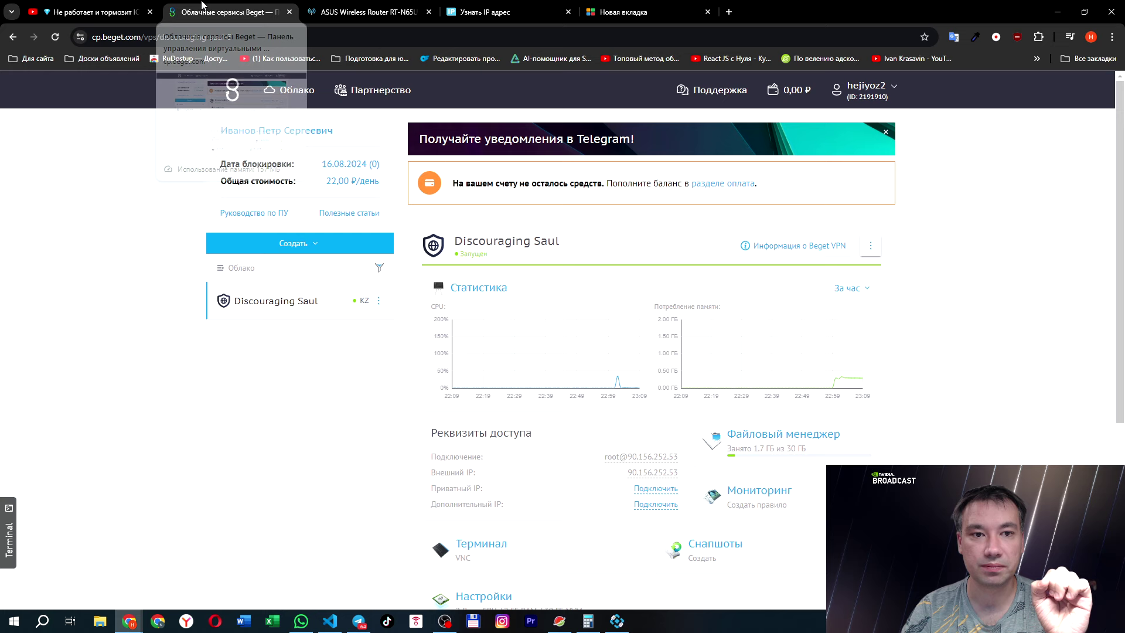
pyautogui.click(337, 5)
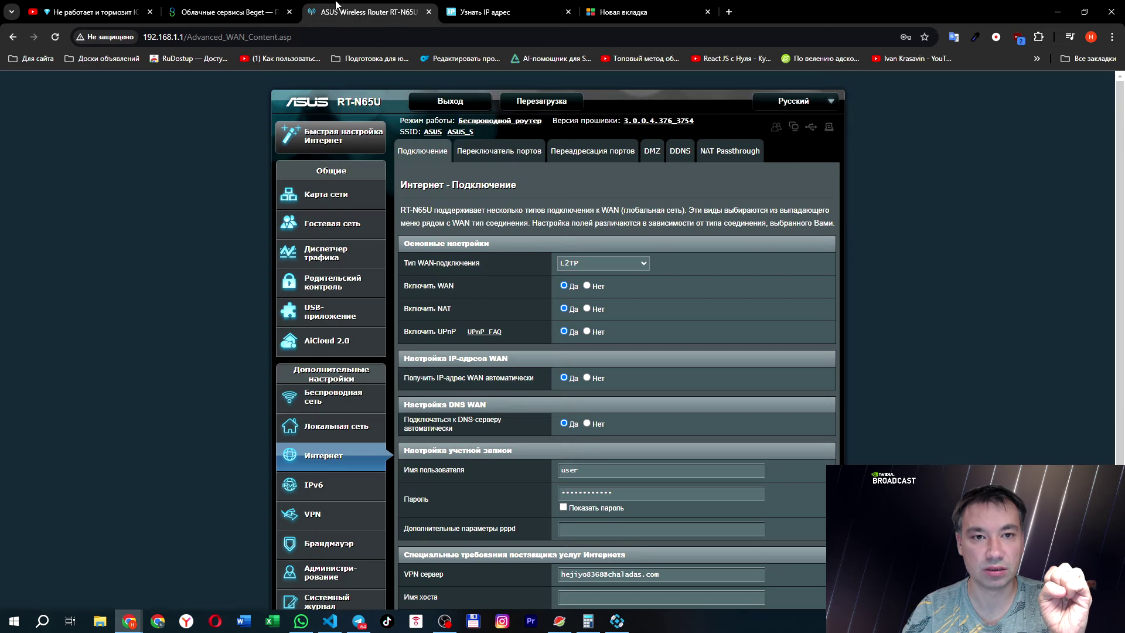
pyautogui.click(134, 4)
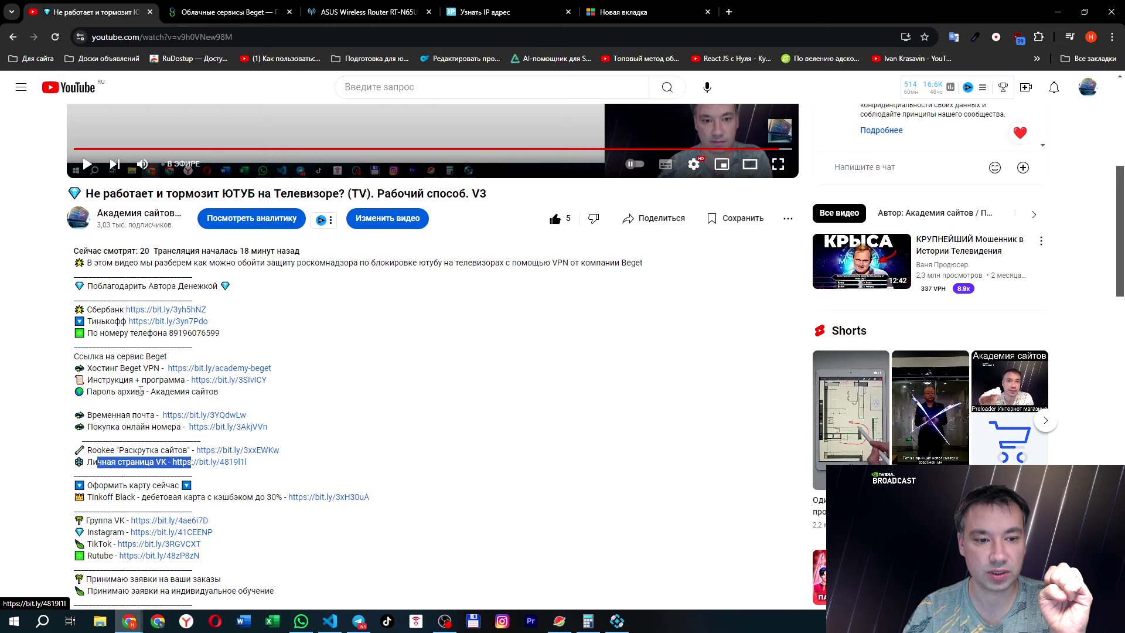
pyautogui.click(215, 385)
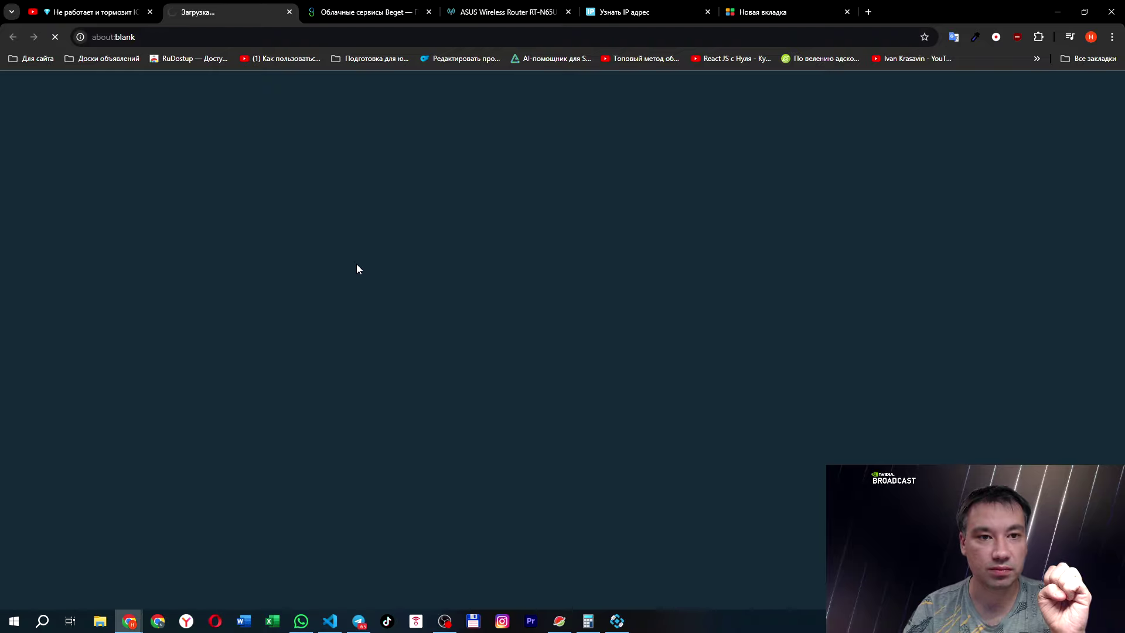